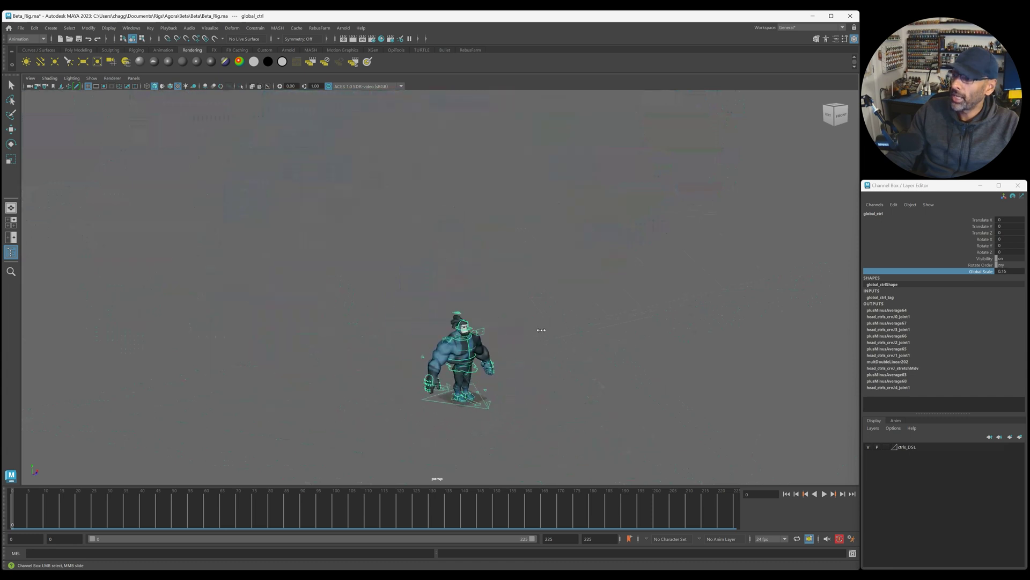
- Undo the Global Scale change on the character's global control and check its Rotate Order options
{"action": "key", "text": "ctrl+z"}
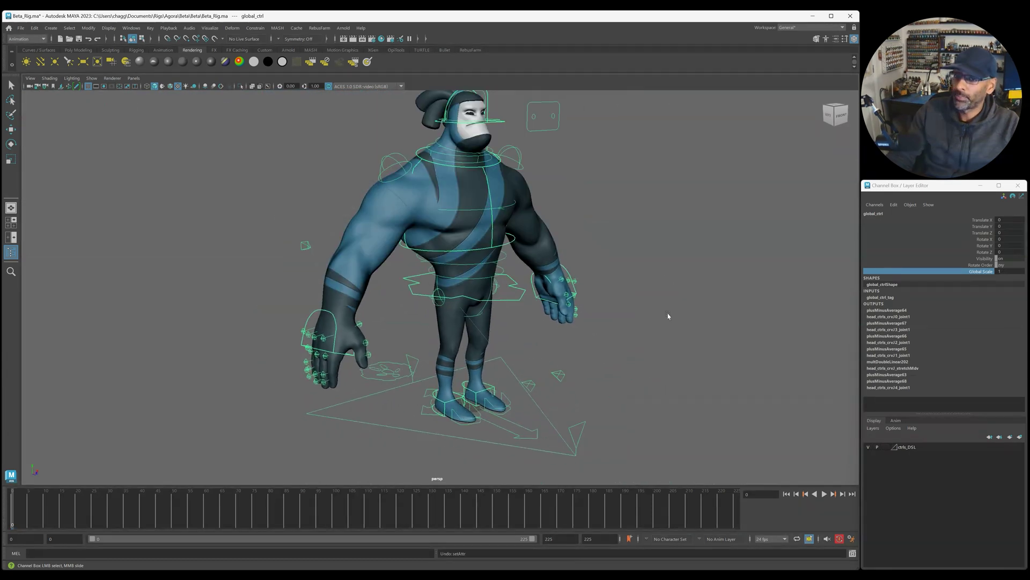
{"action": "right_click_drag", "start_coordinate": [468, 351], "coordinate": [470, 352], "text": "alt"}
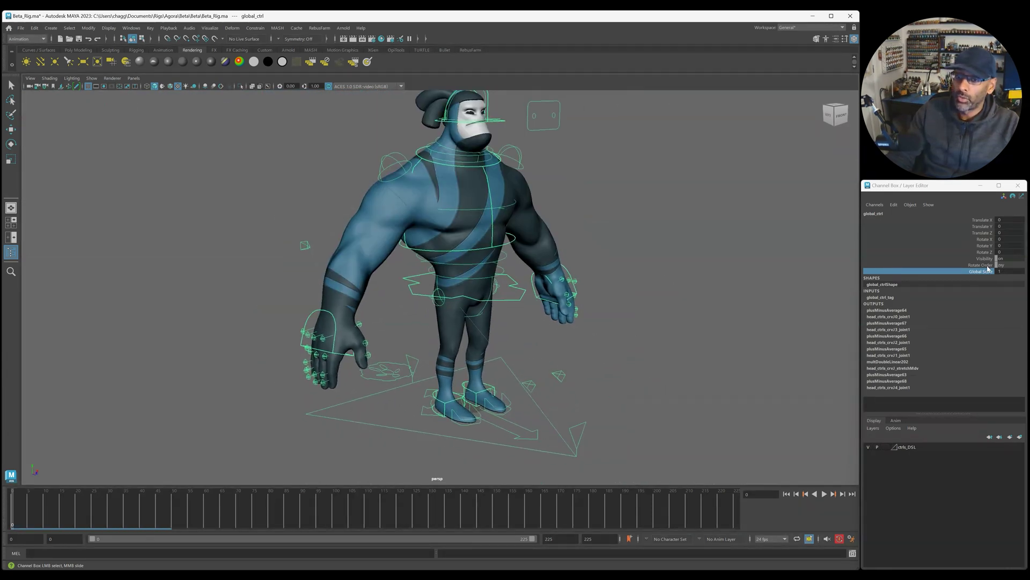
{"action": "left_click", "coordinate": [1003, 265]}
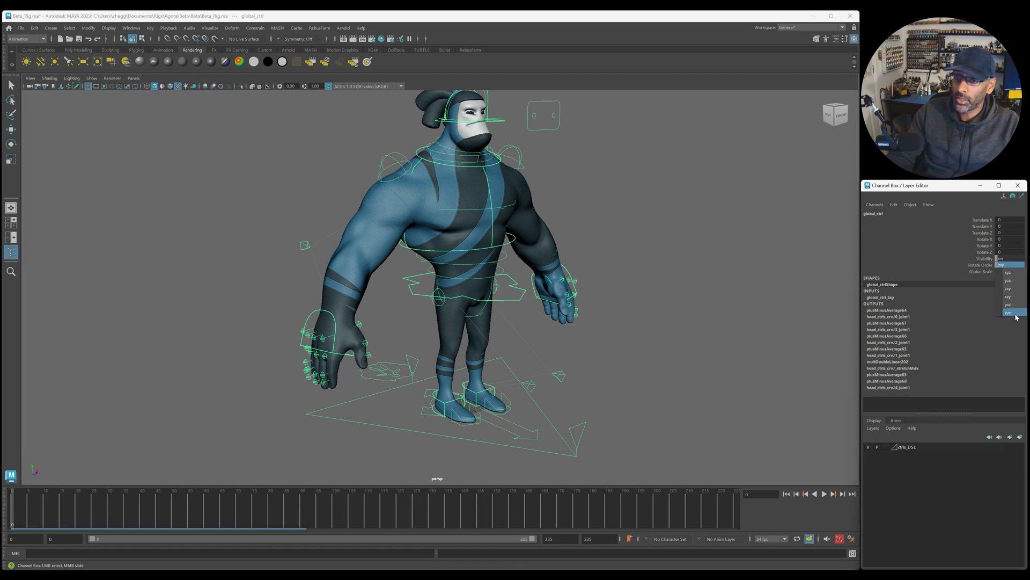
{"action": "left_click", "coordinate": [690, 379]}
- Try moving the character's right foot IK control and undo the move
{"action": "scroll", "coordinate": [494, 365], "scroll_direction": "up", "scroll_amount": 4}
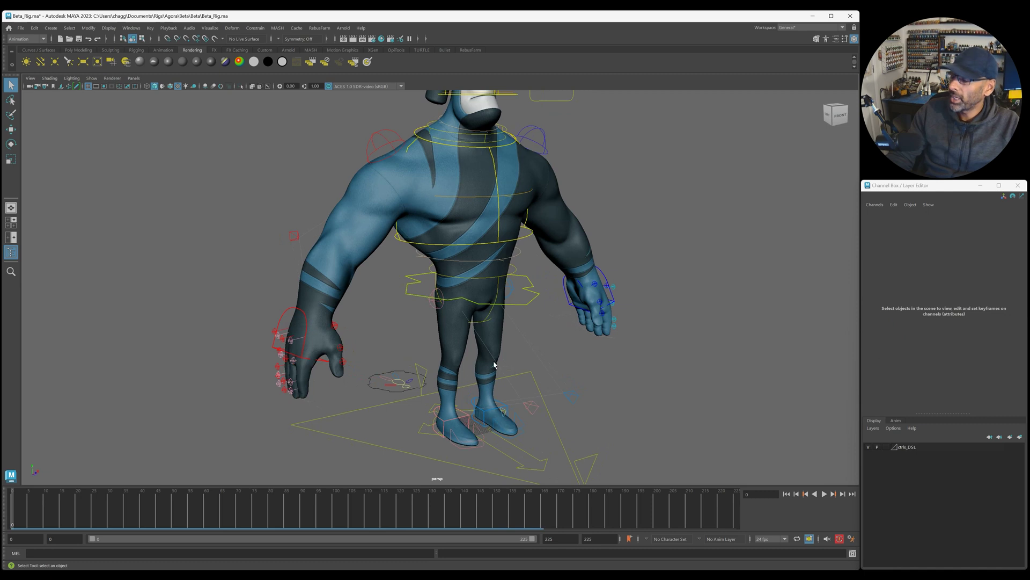
{"action": "left_click_drag", "start_coordinate": [501, 367], "coordinate": [524, 355], "text": "alt"}
{"action": "middle_click_drag", "start_coordinate": [540, 349], "coordinate": [519, 346], "text": "alt"}
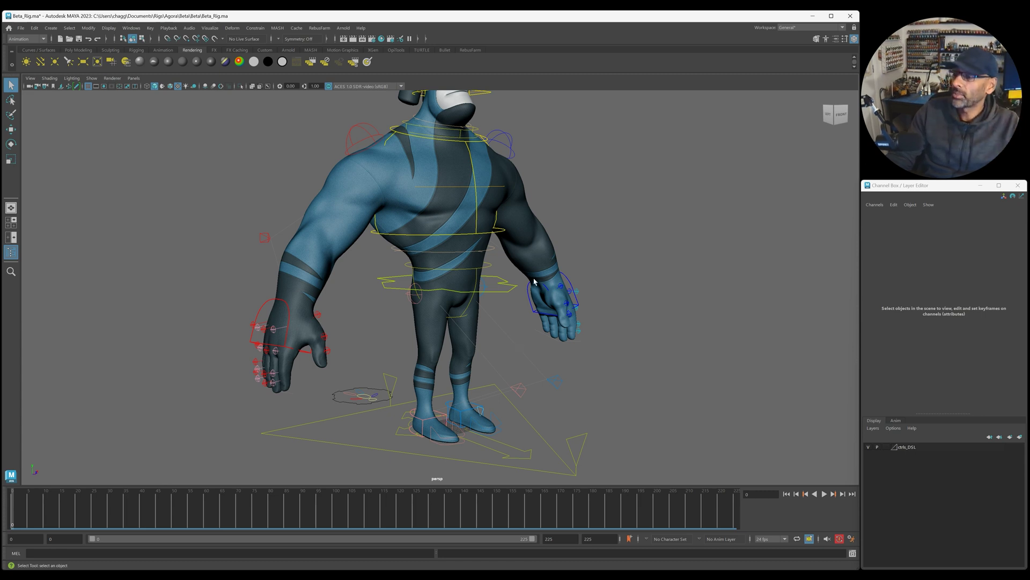
{"action": "left_click_drag", "start_coordinate": [533, 283], "coordinate": [519, 318], "text": "alt"}
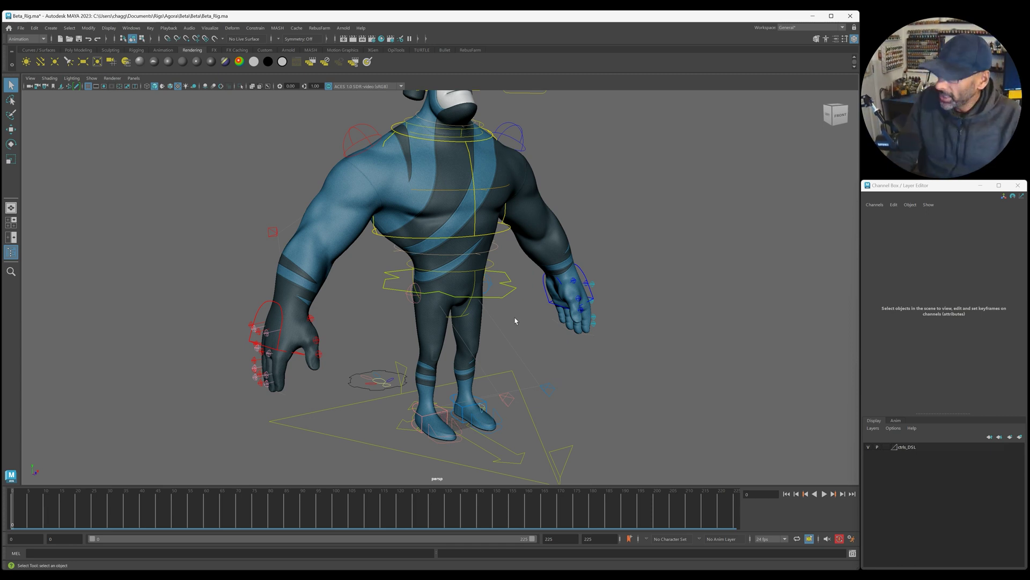
{"action": "left_click_drag", "start_coordinate": [440, 425], "coordinate": [449, 404], "text": "alt"}
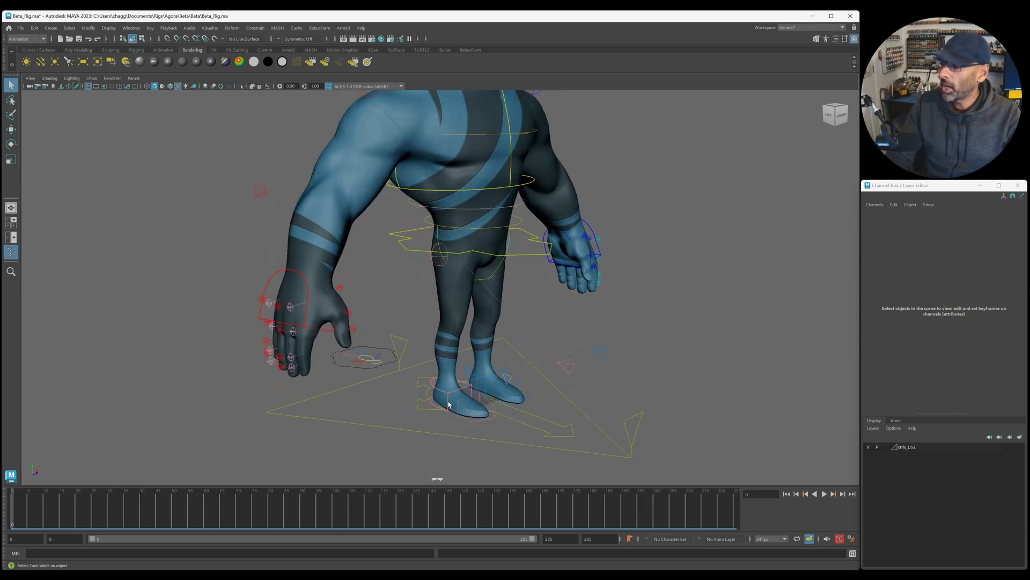
{"action": "right_click_drag", "start_coordinate": [385, 416], "coordinate": [401, 412], "text": "alt"}
{"action": "left_click", "coordinate": [475, 405]}
{"action": "key", "text": "w"}
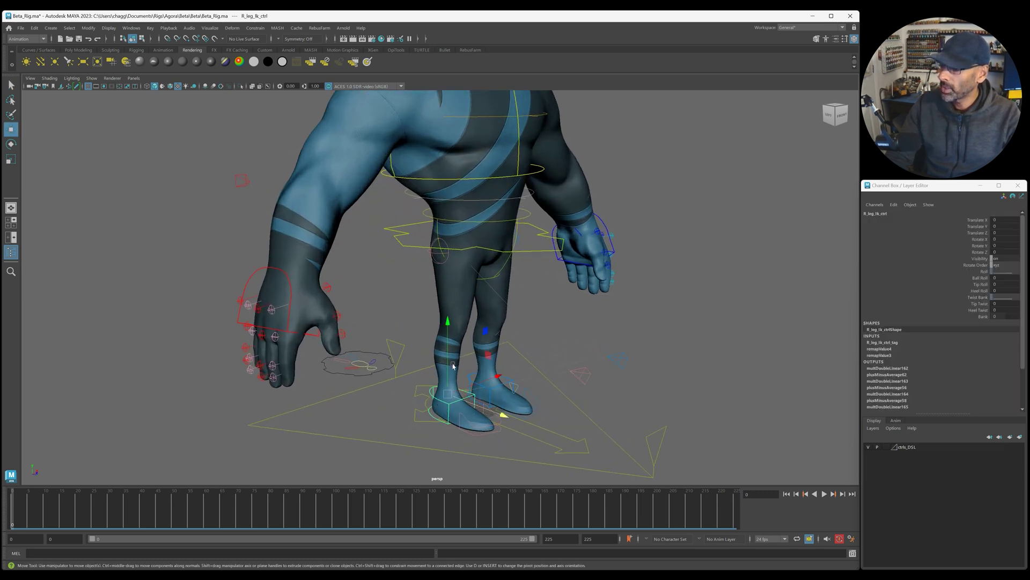
{"action": "left_click_drag", "start_coordinate": [449, 399], "coordinate": [441, 371]}
{"action": "key", "text": "ctrl+z"}
- Try the Ball Roll attribute on the right foot IK control and undo the change
{"action": "mouse_move", "coordinate": [495, 423]}
{"action": "left_mouse_down", "text": "alt"}
{"action": "mouse_move", "coordinate": [469, 414]}
{"action": "mouse_move", "coordinate": [480, 412]}
{"action": "left_mouse_up", "text": "alt"}
{"action": "left_click", "coordinate": [980, 278]}
{"action": "middle_click_drag", "start_coordinate": [693, 386], "coordinate": [637, 393]}
{"action": "key", "text": "ctrl+z"}
{"action": "scroll", "coordinate": [645, 386], "scroll_direction": "up", "scroll_amount": 2}
- Try the Tip Roll and Heel Roll attributes on the right foot IK control and undo both changes
{"action": "left_click", "coordinate": [981, 284]}
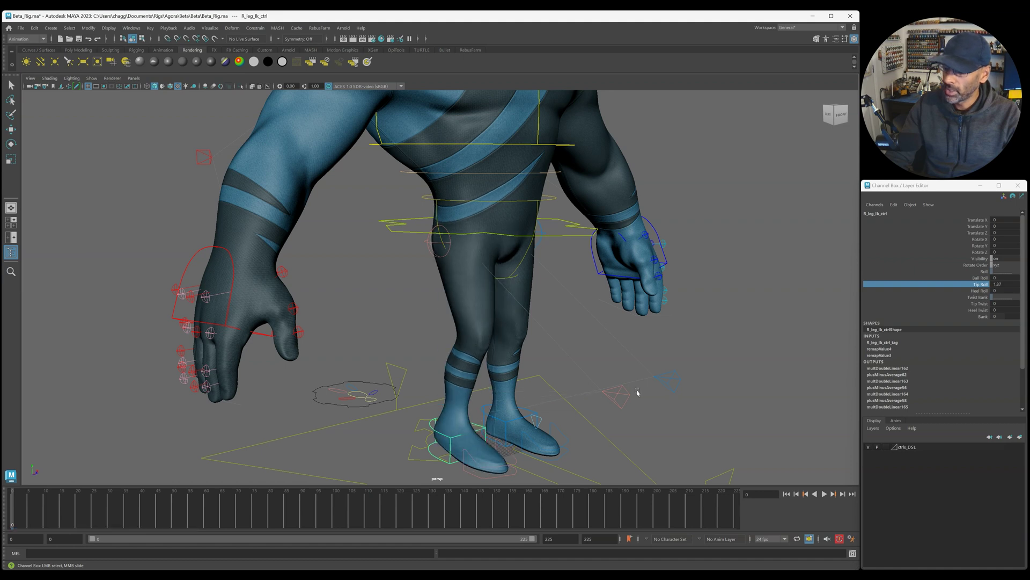
{"action": "scroll", "coordinate": [638, 393], "scroll_direction": "up", "scroll_amount": 1}
{"action": "key", "text": "ctrl+z"}
{"action": "left_click", "coordinate": [980, 292]}
{"action": "mouse_move", "coordinate": [736, 370]}
{"action": "middle_mouse_down"}
{"action": "mouse_move", "coordinate": [768, 369]}
{"action": "mouse_move", "coordinate": [746, 368]}
{"action": "middle_mouse_up"}
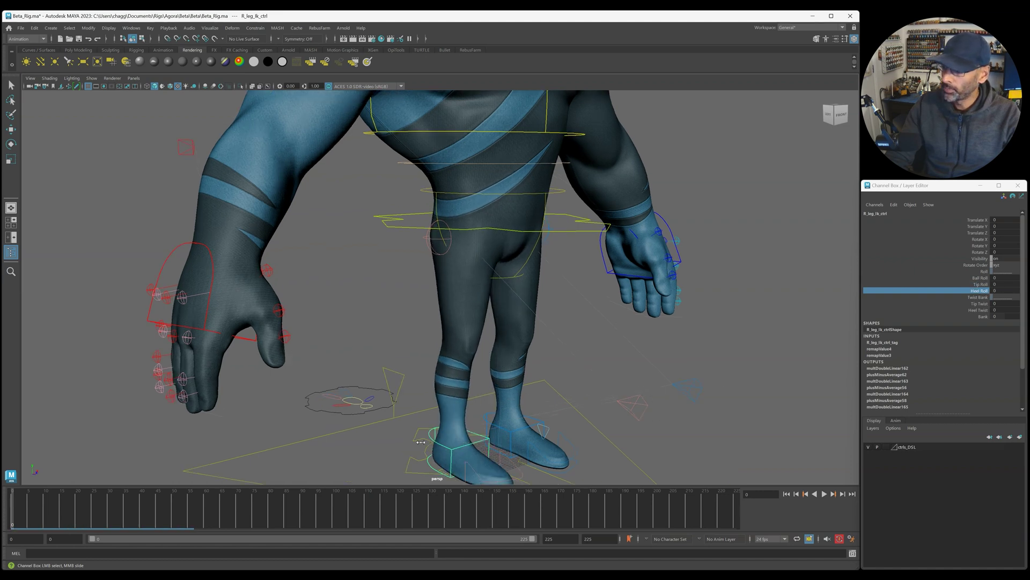
{"action": "key", "text": "ctrl+z"}
{"action": "key", "text": "ctrl+z"}
- Try the Bank attribute on the right foot IK control and undo the change
{"action": "left_click", "coordinate": [433, 439]}
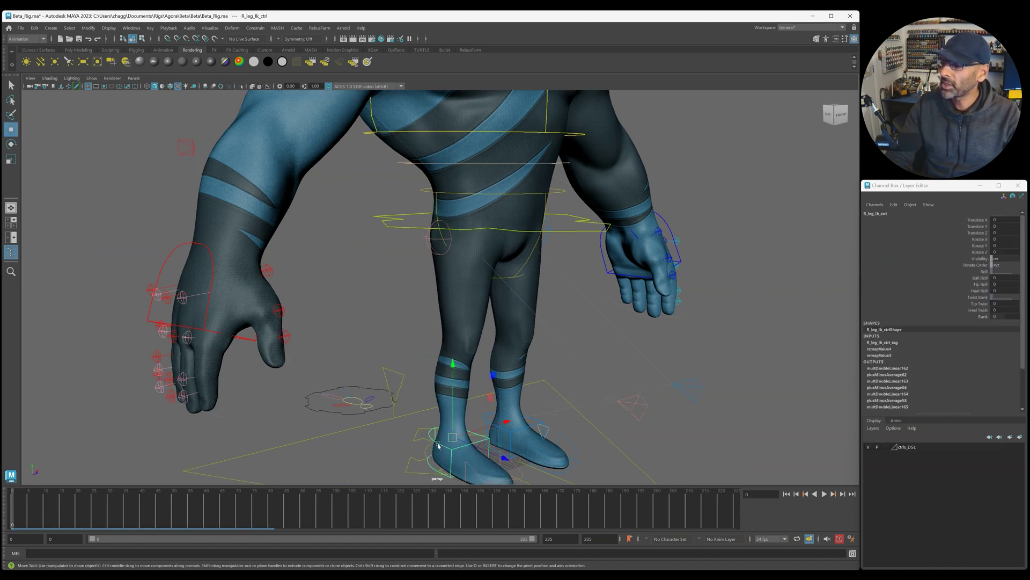
{"action": "left_click_drag", "start_coordinate": [596, 414], "coordinate": [605, 402], "text": "alt"}
{"action": "middle_click_drag", "start_coordinate": [611, 395], "coordinate": [634, 352], "text": "alt"}
{"action": "left_click_drag", "start_coordinate": [622, 366], "coordinate": [651, 370], "text": "alt"}
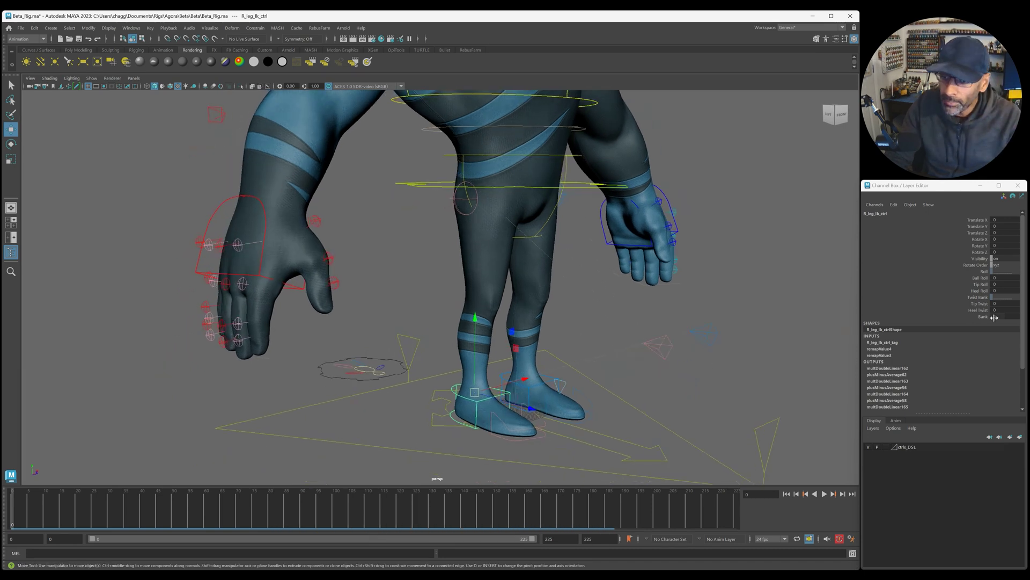
{"action": "left_click", "coordinate": [982, 316]}
{"action": "middle_click_drag", "start_coordinate": [629, 398], "coordinate": [478, 429]}
{"action": "key", "text": "ctrl+z"}
- Try the right foot's rotate control and undo the change
{"action": "left_click_drag", "start_coordinate": [519, 439], "coordinate": [456, 397], "text": "alt"}
{"action": "left_click", "coordinate": [542, 449]}
{"action": "left_click", "coordinate": [528, 411]}
{"action": "key", "text": "ctrl+z"}
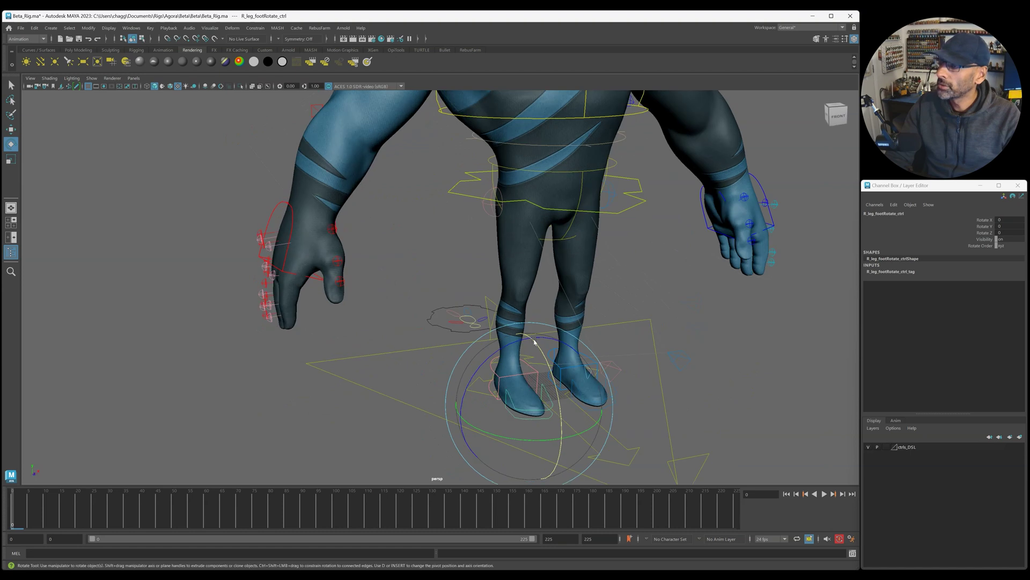
- Try moving the main pelvis control around the hips and undo the move
{"action": "right_click_drag", "start_coordinate": [534, 341], "coordinate": [472, 375], "text": "alt"}
{"action": "middle_click_drag", "start_coordinate": [472, 375], "coordinate": [458, 348], "text": "alt"}
{"action": "left_click_drag", "start_coordinate": [458, 348], "coordinate": [492, 312], "text": "alt"}
{"action": "left_click", "coordinate": [529, 279]}
{"action": "key", "text": "w"}
{"action": "key", "text": "ctrl+z"}
- Try rotating the spine's pelvis control on its own, then clear the selection
{"action": "right_click_drag", "start_coordinate": [439, 321], "coordinate": [591, 306], "text": "alt"}
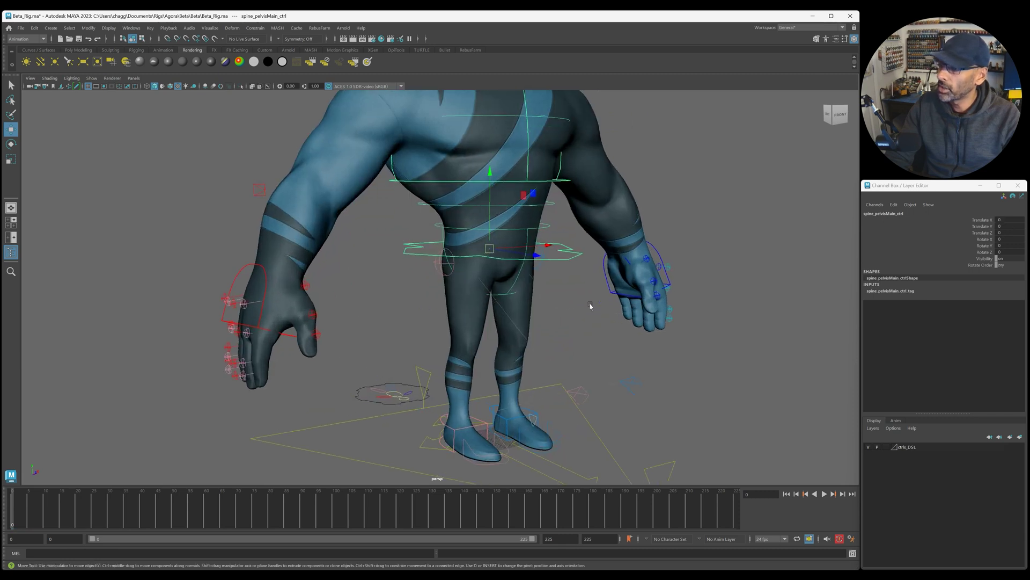
{"action": "left_click_drag", "start_coordinate": [590, 306], "coordinate": [558, 308], "text": "alt"}
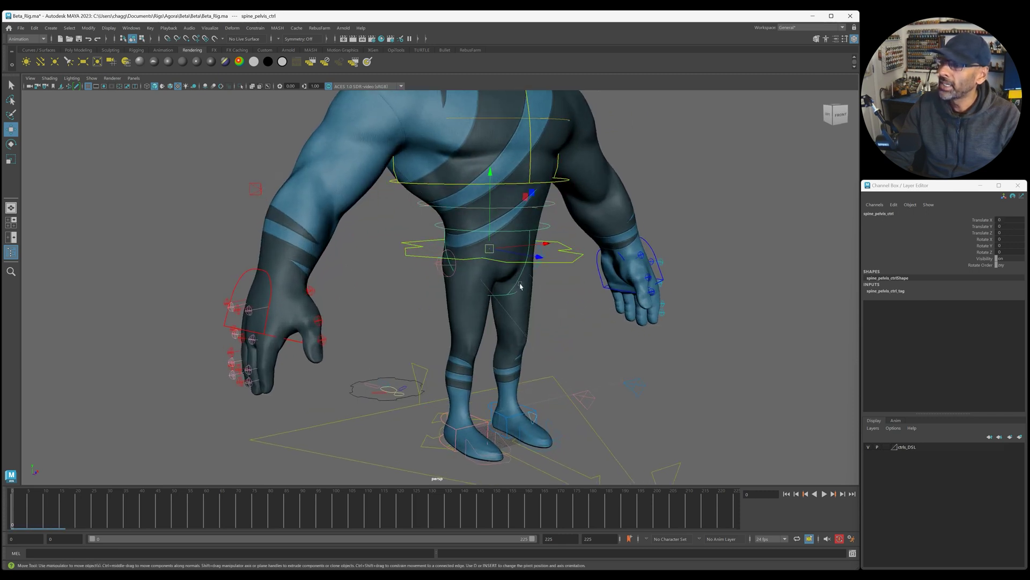
{"action": "key", "text": "e"}
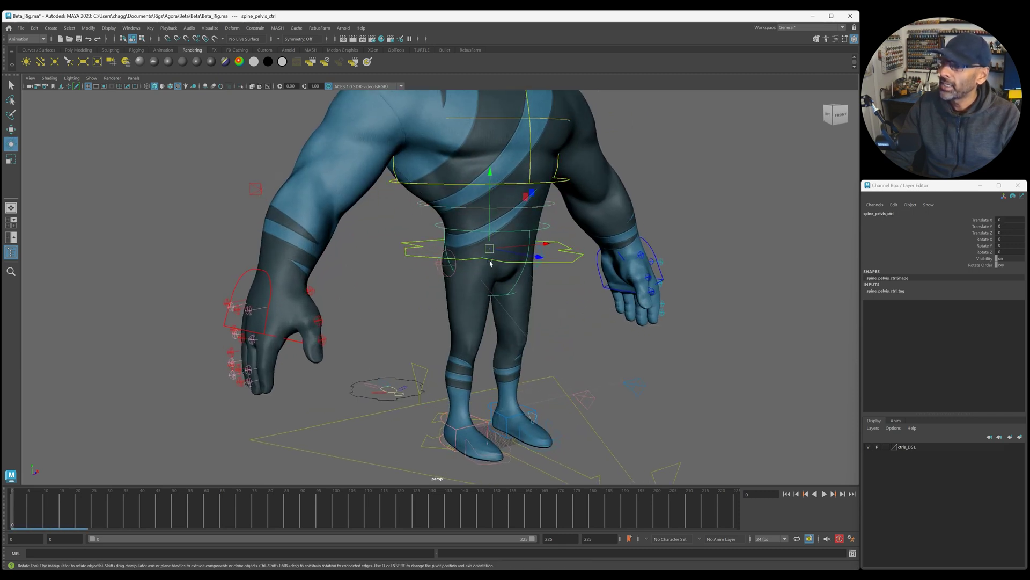
{"action": "left_click_drag", "start_coordinate": [439, 217], "coordinate": [440, 217]}
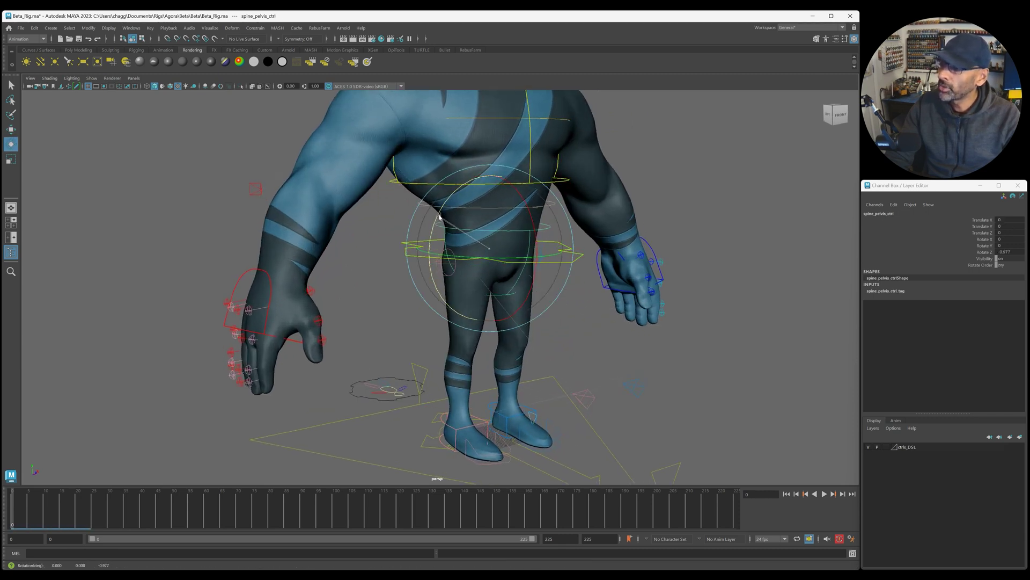
{"action": "mouse_move", "coordinate": [504, 244]}
{"action": "left_mouse_down", "text": "alt"}
{"action": "mouse_move", "coordinate": [508, 284]}
{"action": "mouse_move", "coordinate": [506, 231]}
{"action": "left_mouse_up", "text": "alt"}
{"action": "left_click", "coordinate": [690, 219]}
- Try the remaining controls around the waist and undo the change
{"action": "left_click", "coordinate": [557, 254]}
{"action": "key", "text": "ctrl+z"}
{"action": "left_click", "coordinate": [566, 251]}
{"action": "left_click", "coordinate": [555, 246]}
{"action": "left_click_drag", "start_coordinate": [507, 231], "coordinate": [589, 226], "text": "alt"}
{"action": "key", "text": "w"}
{"action": "left_click", "coordinate": [475, 255]}
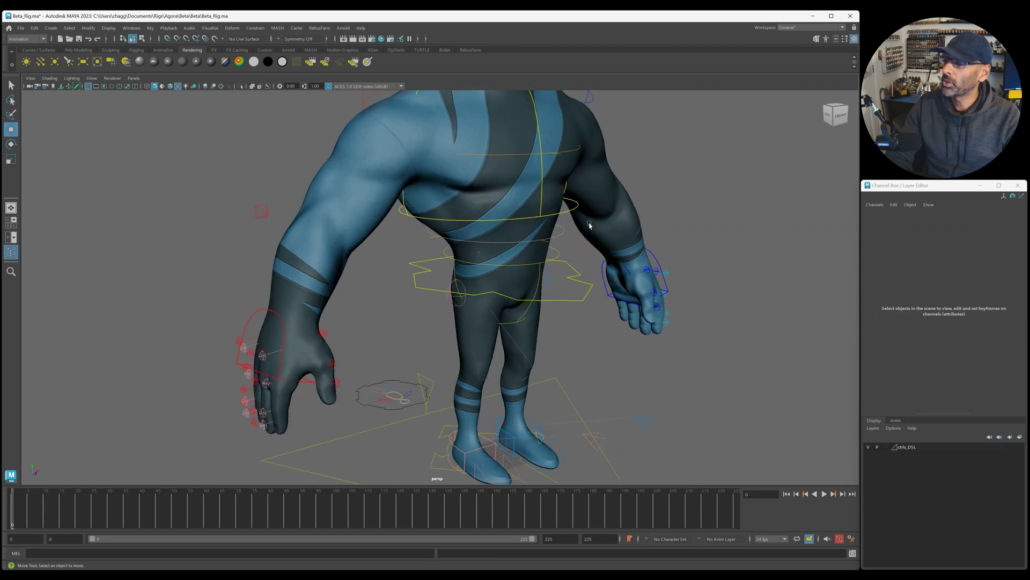
- Try rotating the ring control around the lower chest and undo the rotation
{"action": "left_click", "coordinate": [571, 212]}
{"action": "key", "text": "e"}
{"action": "left_click_drag", "start_coordinate": [524, 143], "coordinate": [530, 158]}
{"action": "key", "text": "ctrl+z"}
{"action": "key", "text": "ctrl+z"}
- Try the spine's chest rotation control on the upper chest, undo the change and clear the selection
{"action": "left_click", "coordinate": [530, 147]}
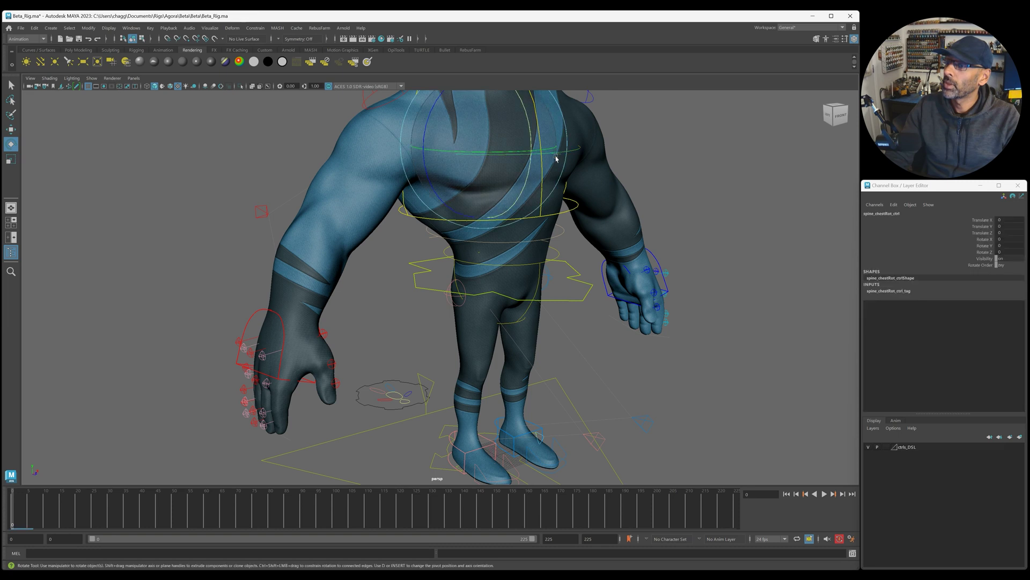
{"action": "left_click_drag", "start_coordinate": [523, 134], "coordinate": [508, 164]}
{"action": "key", "text": "w"}
{"action": "key", "text": "ctrl+z"}
{"action": "scroll", "coordinate": [520, 203], "scroll_direction": "down", "scroll_amount": 2}
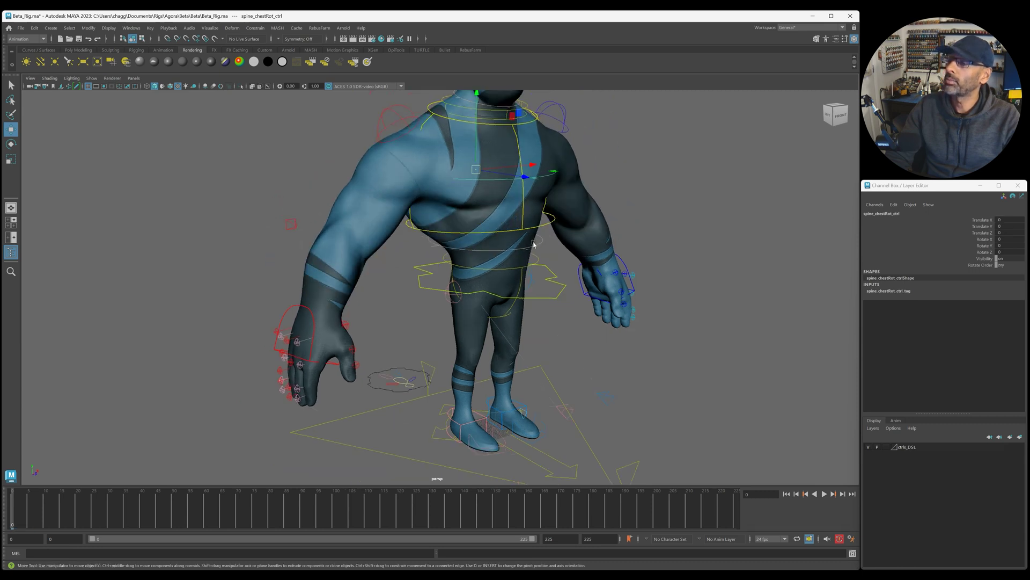
{"action": "scroll", "coordinate": [534, 244], "scroll_direction": "up", "scroll_amount": 1}
{"action": "left_click", "coordinate": [633, 246]}
- Try rotating the FK control at the base of the neck, then clear the selection
{"action": "scroll", "coordinate": [590, 252], "scroll_direction": "down", "scroll_amount": 4}
{"action": "mouse_move", "coordinate": [400, 292]}
{"action": "left_mouse_down", "text": "alt"}
{"action": "mouse_move", "coordinate": [378, 292]}
{"action": "mouse_move", "coordinate": [395, 292]}
{"action": "left_mouse_up", "text": "alt"}
{"action": "scroll", "coordinate": [487, 222], "scroll_direction": "up", "scroll_amount": 2}
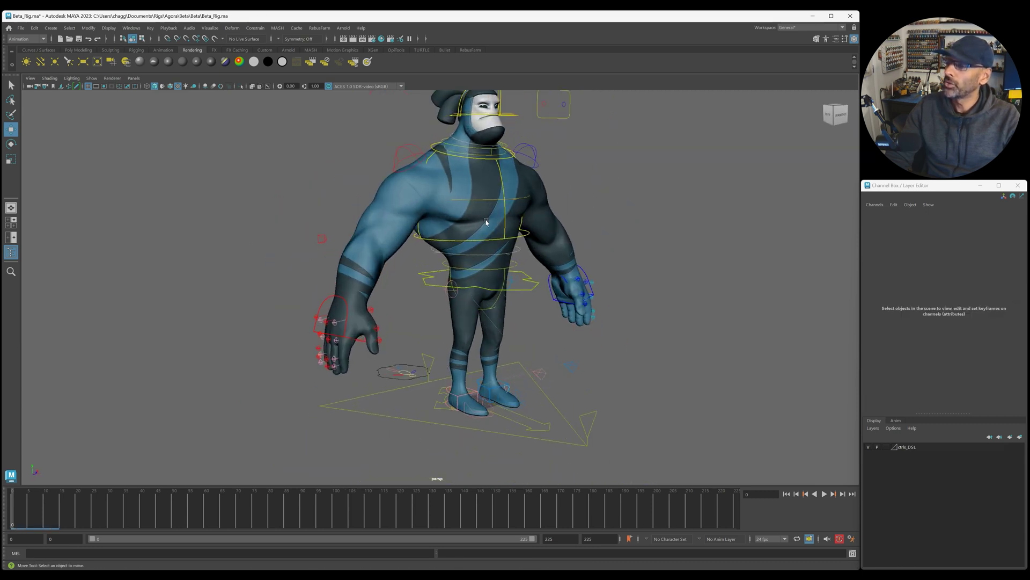
{"action": "middle_click_drag", "start_coordinate": [486, 151], "coordinate": [519, 263], "text": "alt"}
{"action": "right_click_drag", "start_coordinate": [519, 263], "coordinate": [646, 289], "text": "alt"}
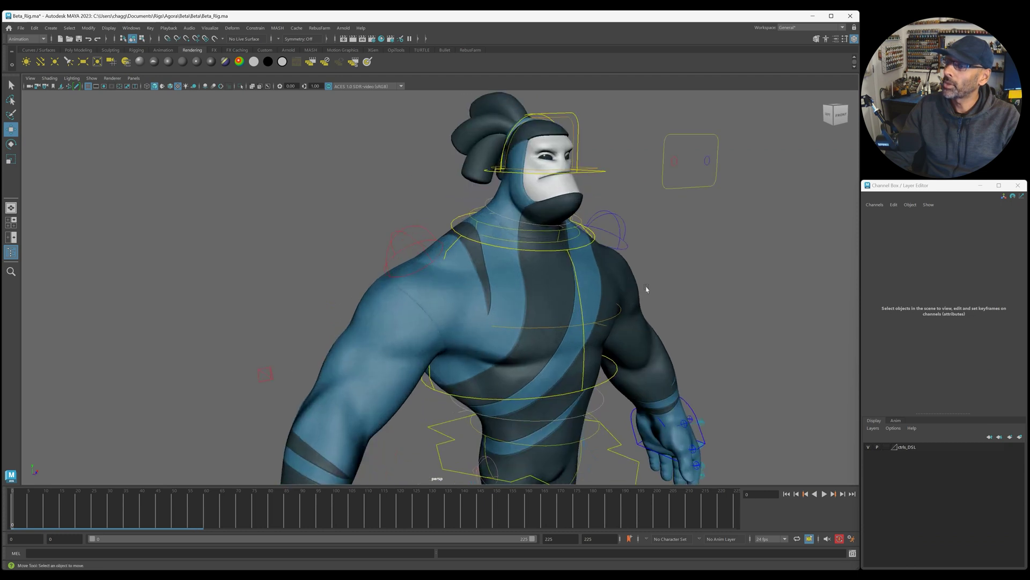
{"action": "left_click", "coordinate": [507, 231]}
{"action": "key", "text": "e"}
{"action": "left_click_drag", "start_coordinate": [533, 228], "coordinate": [533, 234]}
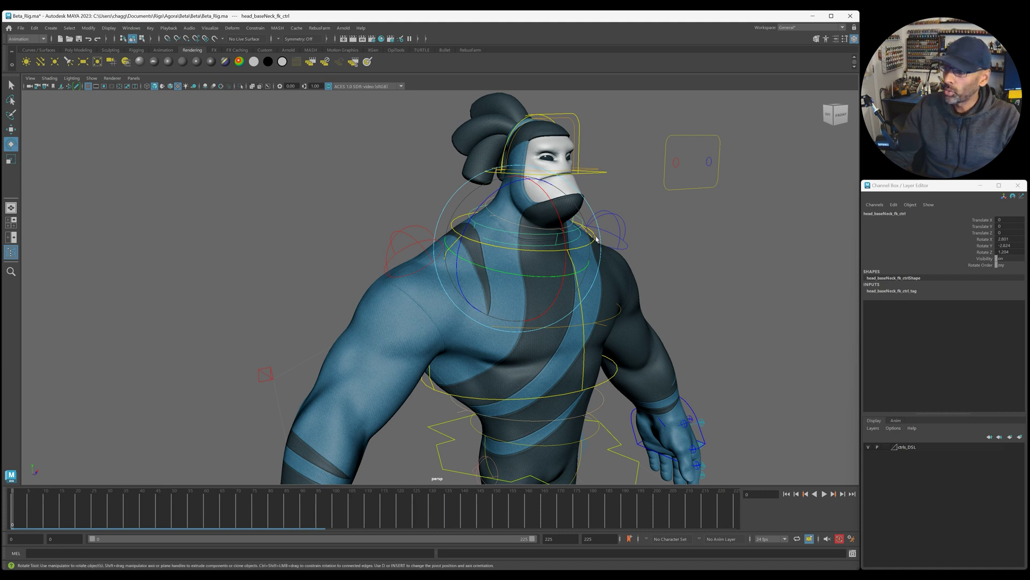
{"action": "left_click", "coordinate": [657, 240]}
- Try the inner neck control and undo the neck changes
{"action": "left_click", "coordinate": [513, 220]}
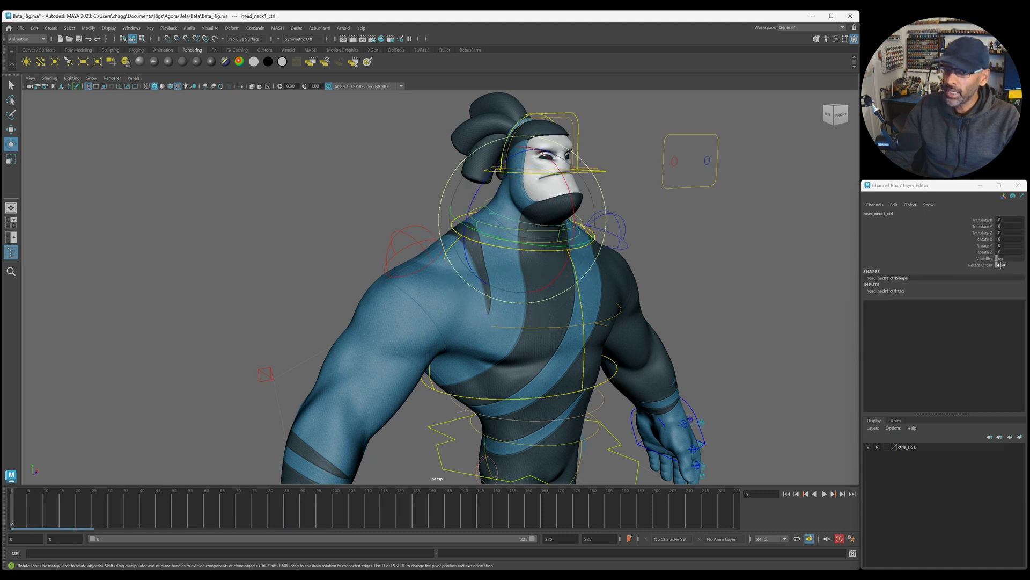
{"action": "left_click_drag", "start_coordinate": [562, 184], "coordinate": [523, 231]}
{"action": "key", "text": "w"}
{"action": "key", "text": "ctrl+z"}
{"action": "key", "text": "ctrl+z"}
{"action": "key", "text": "ctrl+z"}
- Try the controls around the head, rotating the head in different directions, and undo the rotations
{"action": "left_click", "coordinate": [593, 169]}
{"action": "left_click_drag", "start_coordinate": [589, 180], "coordinate": [558, 190], "text": "alt"}
{"action": "left_click", "coordinate": [651, 134]}
{"action": "scroll", "coordinate": [590, 153], "scroll_direction": "down", "scroll_amount": 5}
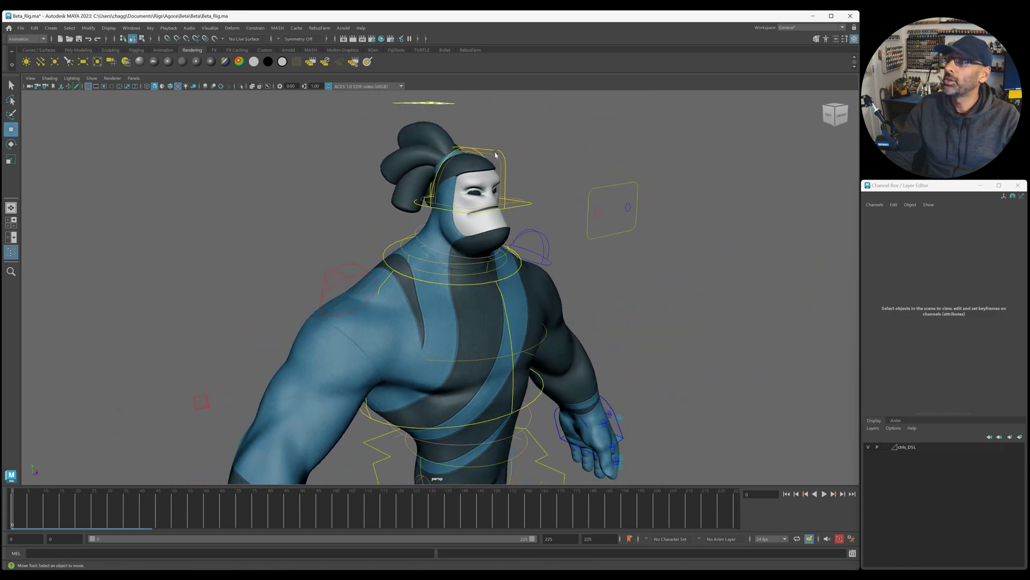
{"action": "left_click", "coordinate": [513, 164]}
{"action": "key", "text": "e"}
{"action": "left_click_drag", "start_coordinate": [424, 173], "coordinate": [479, 175]}
{"action": "key", "text": "ctrl+z"}
{"action": "left_click_drag", "start_coordinate": [521, 120], "coordinate": [531, 154]}
{"action": "key", "text": "ctrl+z"}
- Try moving the eye look control in front of the face and undo the move
{"action": "left_click_drag", "start_coordinate": [671, 236], "coordinate": [515, 252], "text": "alt"}
{"action": "left_click", "coordinate": [526, 246]}
{"action": "key", "text": "w"}
{"action": "right_click_drag", "start_coordinate": [415, 285], "coordinate": [548, 238], "text": "alt"}
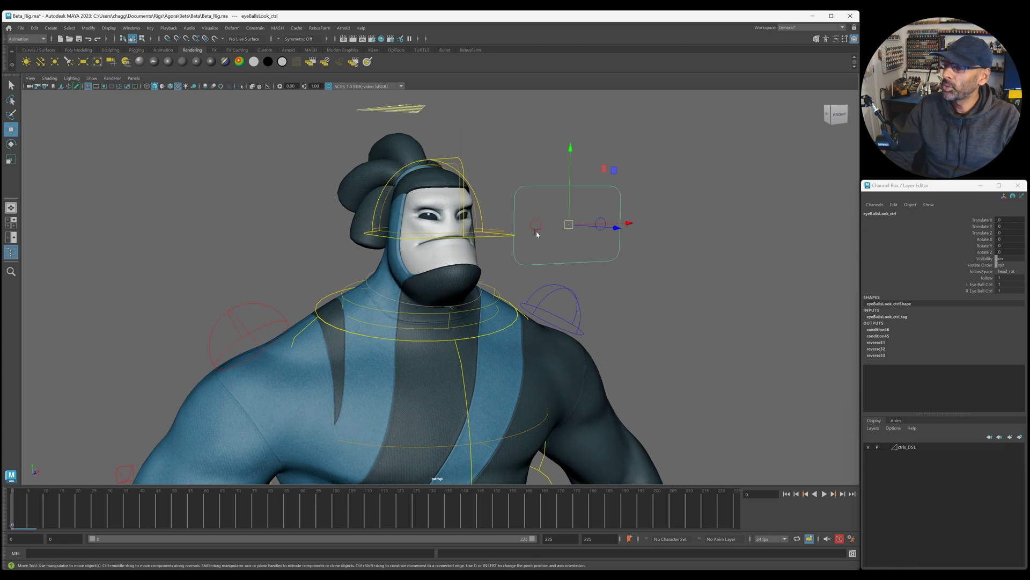
{"action": "mouse_move", "coordinate": [570, 225]}
{"action": "left_mouse_down"}
{"action": "mouse_move", "coordinate": [626, 219]}
{"action": "mouse_move", "coordinate": [561, 233]}
{"action": "left_mouse_up"}
{"action": "key", "text": "ctrl+z"}
- Try the individual left and right eye controls inside the eye look frame
{"action": "left_click_drag", "start_coordinate": [493, 246], "coordinate": [470, 242], "text": "alt"}
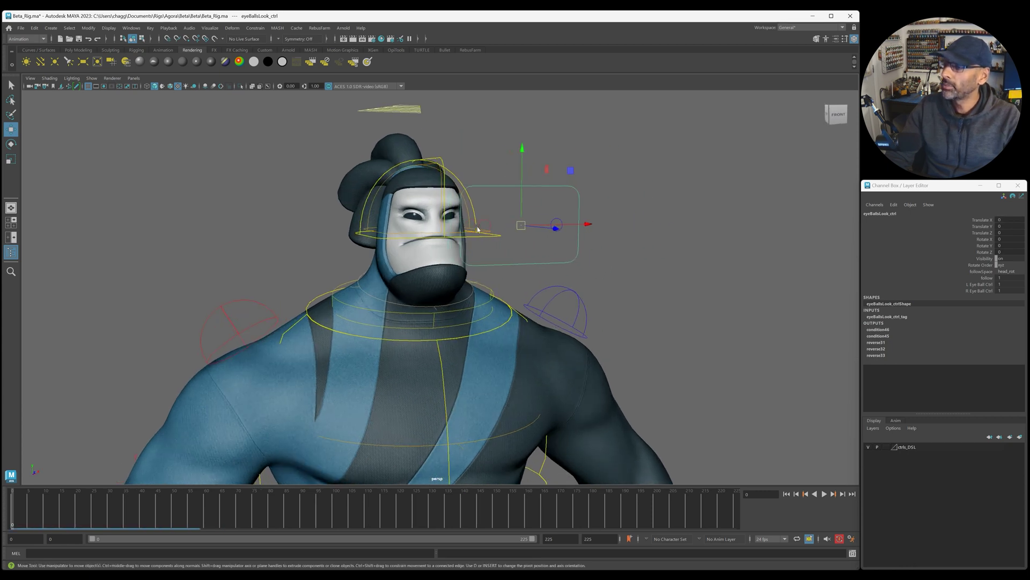
{"action": "left_click", "coordinate": [557, 229]}
{"action": "left_click", "coordinate": [556, 223]}
{"action": "left_click_drag", "start_coordinate": [590, 227], "coordinate": [496, 234]}
{"action": "left_click_drag", "start_coordinate": [594, 237], "coordinate": [504, 229]}
{"action": "left_click_drag", "start_coordinate": [457, 181], "coordinate": [550, 251]}
{"action": "left_click", "coordinate": [495, 225]}
- Try moving the character's right shoulder control
{"action": "right_click_drag", "start_coordinate": [550, 251], "coordinate": [480, 276], "text": "alt"}
{"action": "middle_click_drag", "start_coordinate": [481, 277], "coordinate": [499, 240], "text": "alt"}
{"action": "left_click_drag", "start_coordinate": [499, 239], "coordinate": [499, 263], "text": "alt"}
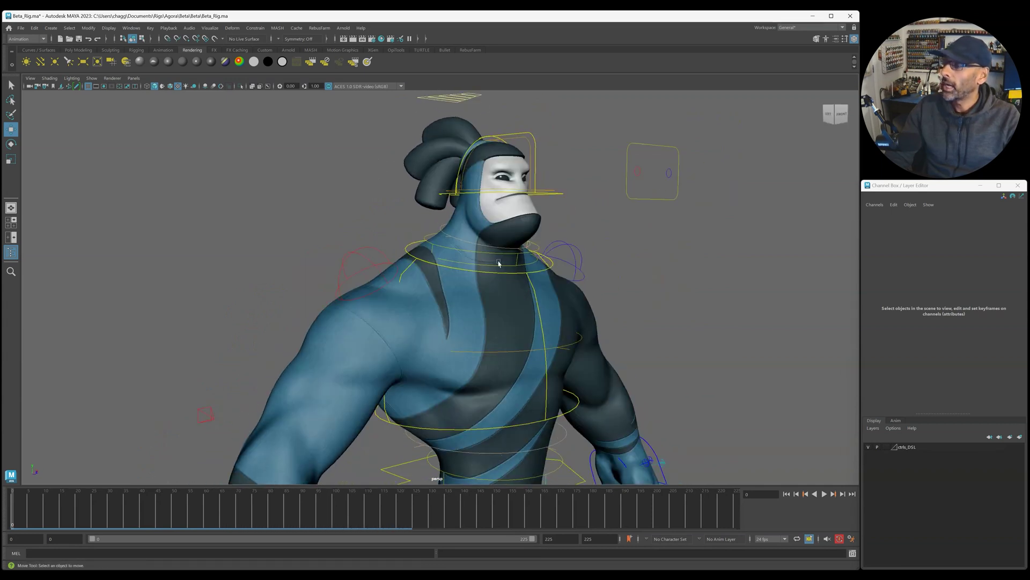
{"action": "left_click", "coordinate": [382, 268]}
{"action": "left_click_drag", "start_coordinate": [383, 268], "coordinate": [434, 291], "text": "alt"}
{"action": "key", "text": "e"}
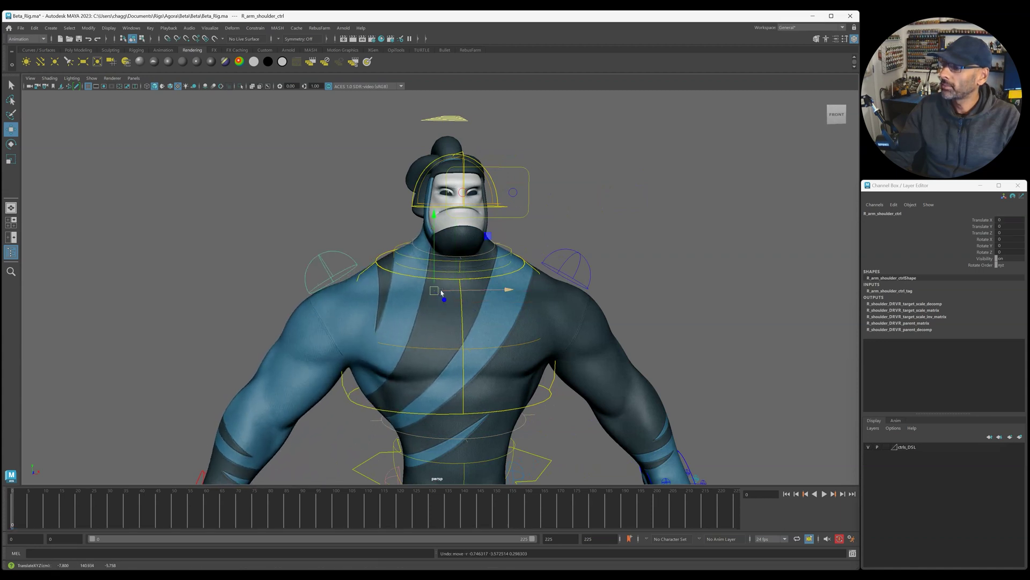
- Try moving the character's left shoulder control and undo the move
{"action": "left_click", "coordinate": [544, 272]}
{"action": "key", "text": "w"}
{"action": "left_click_drag", "start_coordinate": [473, 292], "coordinate": [476, 295]}
{"action": "key", "text": "ctrl+z"}
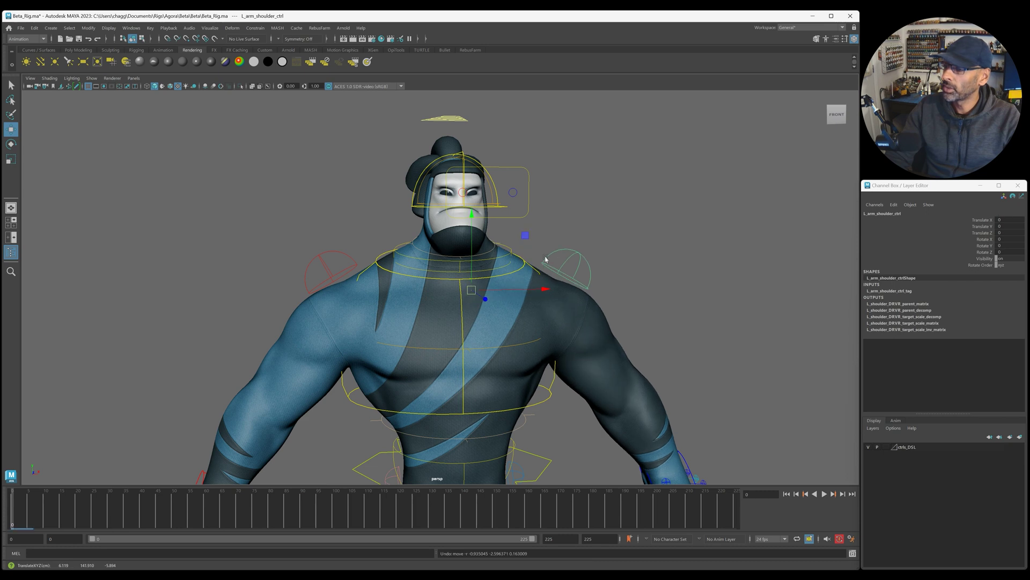
- Try moving and rotating the right hand IK control to see how the arm follows
{"action": "middle_click_drag", "start_coordinate": [385, 443], "coordinate": [491, 321], "text": "alt"}
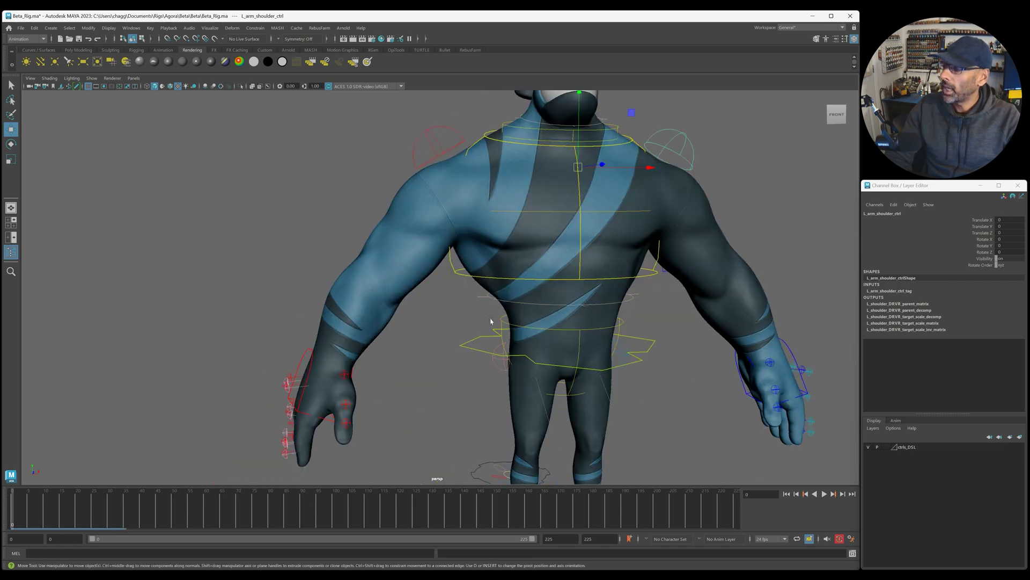
{"action": "left_click", "coordinate": [304, 355]}
{"action": "left_click_drag", "start_coordinate": [327, 368], "coordinate": [377, 350]}
{"action": "left_click_drag", "start_coordinate": [377, 350], "coordinate": [416, 356], "text": "alt"}
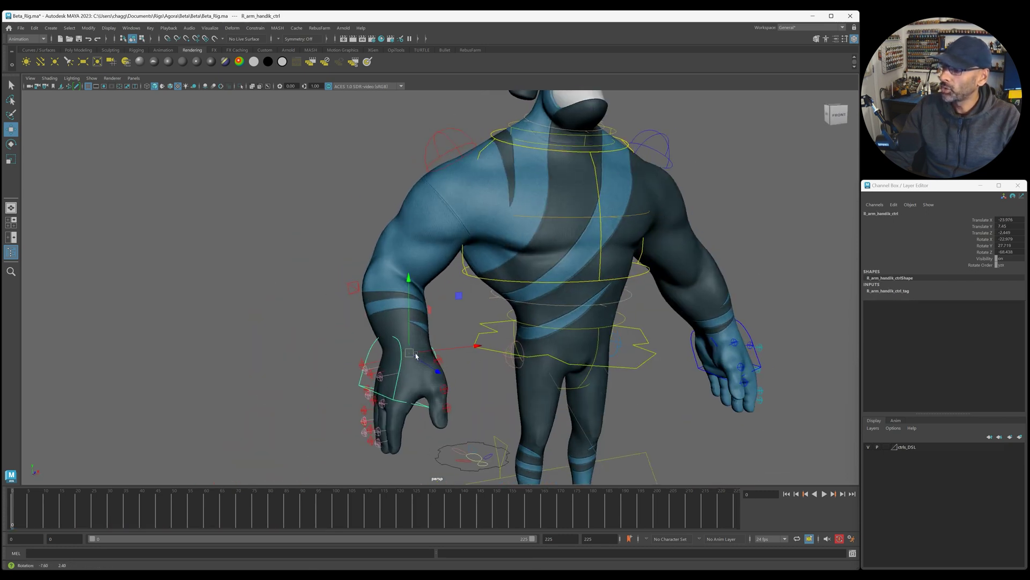
{"action": "right_click_drag", "start_coordinate": [416, 355], "coordinate": [290, 371], "text": "alt"}
{"action": "left_click_drag", "start_coordinate": [290, 370], "coordinate": [476, 403], "text": "alt"}
- Try the pole vector controls of the right arm and right leg and undo the change
{"action": "left_click", "coordinate": [370, 294]}
{"action": "left_click", "coordinate": [366, 281]}
{"action": "left_click", "coordinate": [565, 402]}
{"action": "left_click", "coordinate": [564, 398]}
{"action": "key", "text": "ctrl+z"}
- Try rotating the right hand's thumb control in different directions and undo each rotation
{"action": "middle_click_drag", "start_coordinate": [431, 402], "coordinate": [530, 353], "text": "alt"}
{"action": "right_click_drag", "start_coordinate": [322, 366], "coordinate": [639, 349], "text": "alt"}
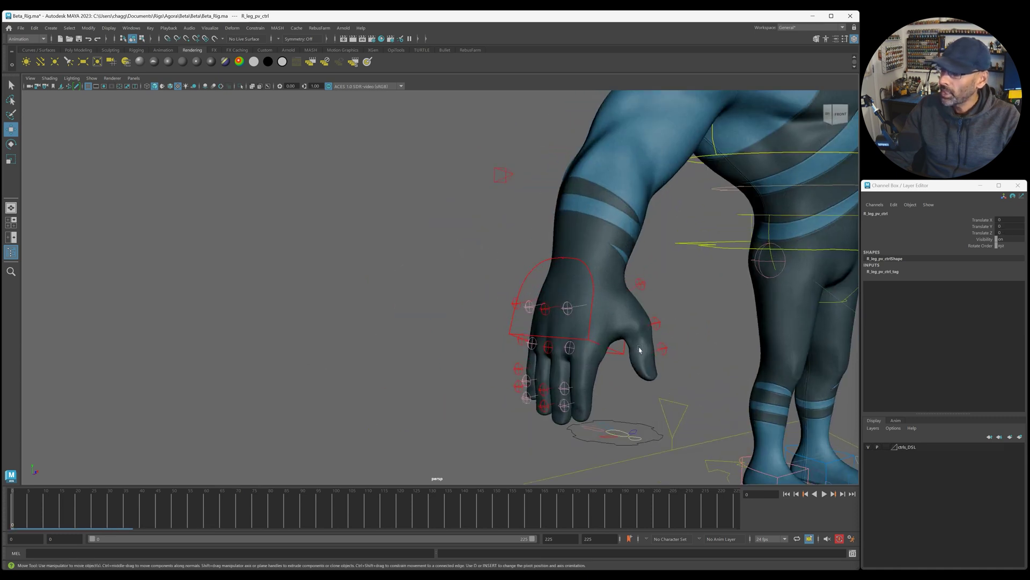
{"action": "middle_click_drag", "start_coordinate": [640, 350], "coordinate": [512, 277], "text": "alt"}
{"action": "left_click", "coordinate": [504, 255]}
{"action": "key", "text": "e"}
{"action": "left_click_drag", "start_coordinate": [528, 283], "coordinate": [531, 256]}
{"action": "key", "text": "ctrl+z"}
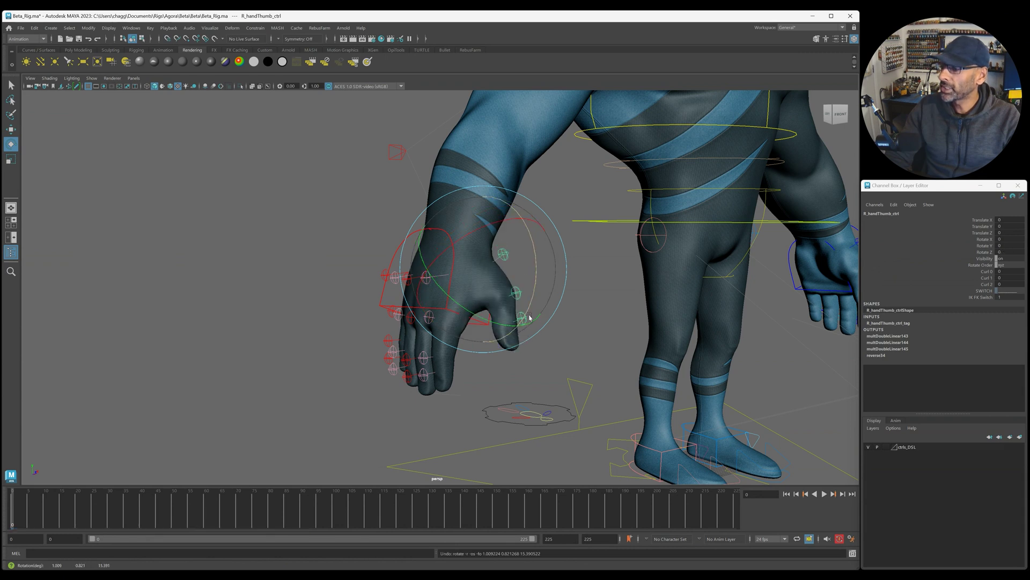
{"action": "left_click_drag", "start_coordinate": [529, 317], "coordinate": [567, 310], "text": "alt"}
{"action": "left_click_drag", "start_coordinate": [605, 270], "coordinate": [591, 268]}
{"action": "key", "text": "ctrl+z"}
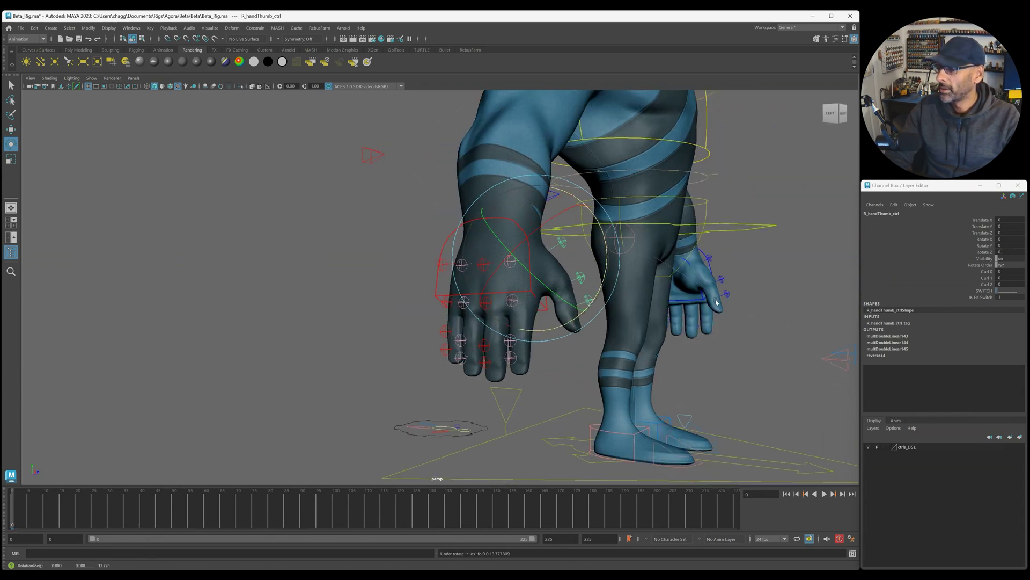
- Try rotating the tip control of the right hand's thumb and undo the rotation
{"action": "left_click", "coordinate": [562, 357]}
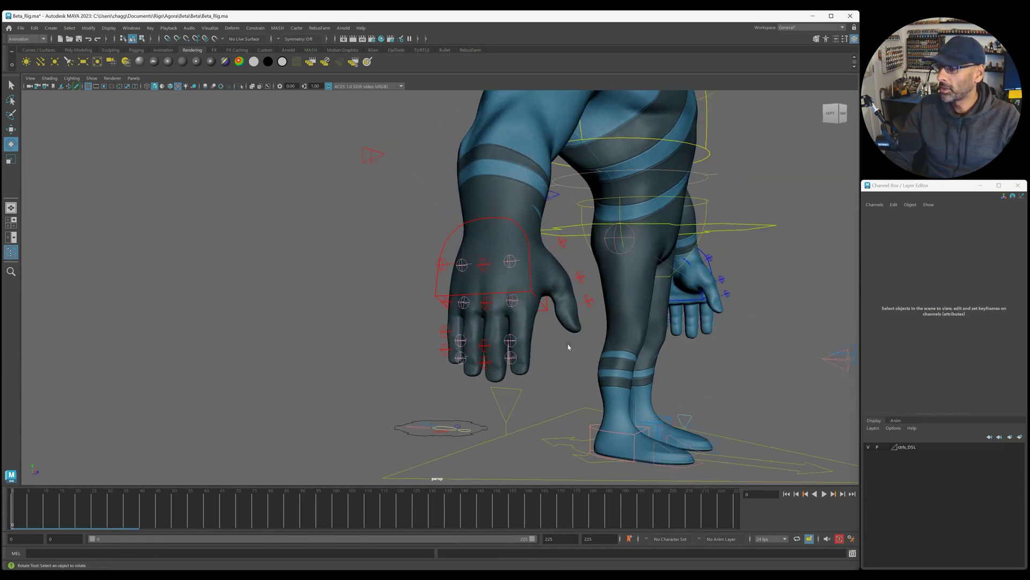
{"action": "left_click", "coordinate": [588, 299]}
{"action": "left_click_drag", "start_coordinate": [607, 321], "coordinate": [574, 317]}
{"action": "key", "text": "ctrl+z"}
- Try rotating the right hand's middle and tip finger controls together and undo the changes
{"action": "left_click_drag", "start_coordinate": [470, 363], "coordinate": [307, 315], "text": "alt"}
{"action": "left_click", "coordinate": [325, 352]}
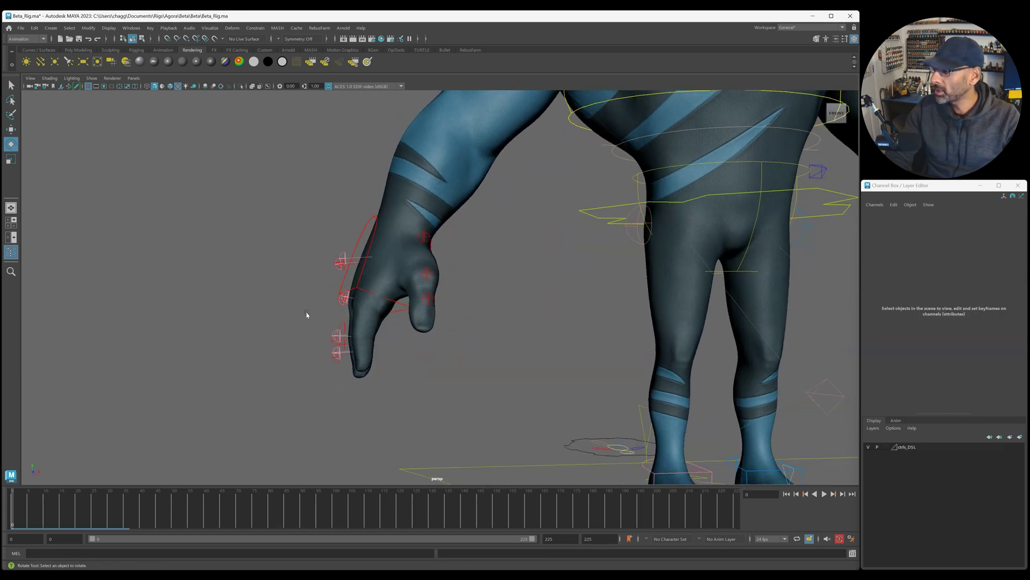
{"action": "left_click_drag", "start_coordinate": [339, 364], "coordinate": [338, 371]}
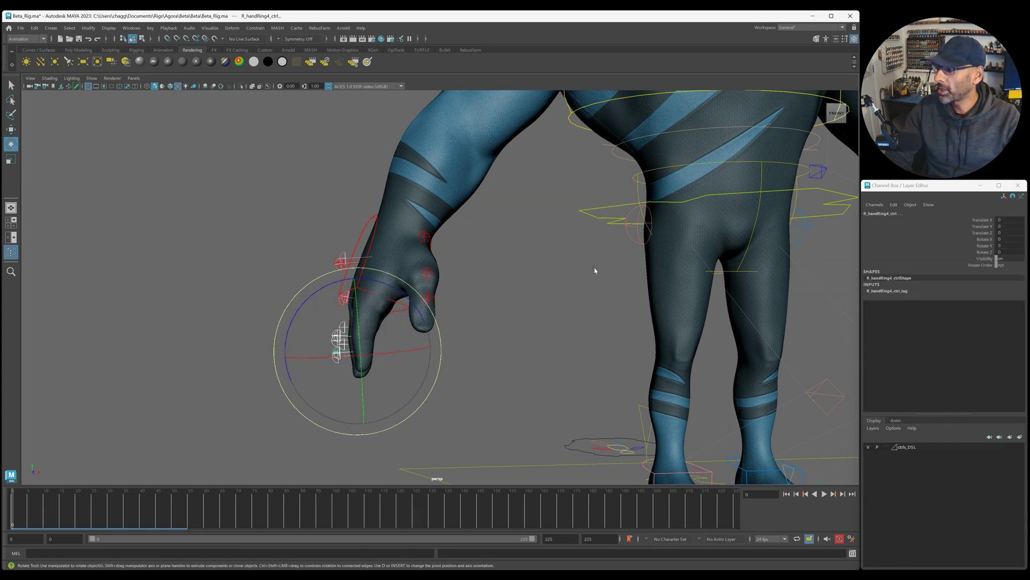
{"action": "left_click_drag", "start_coordinate": [543, 278], "coordinate": [565, 282], "text": "alt"}
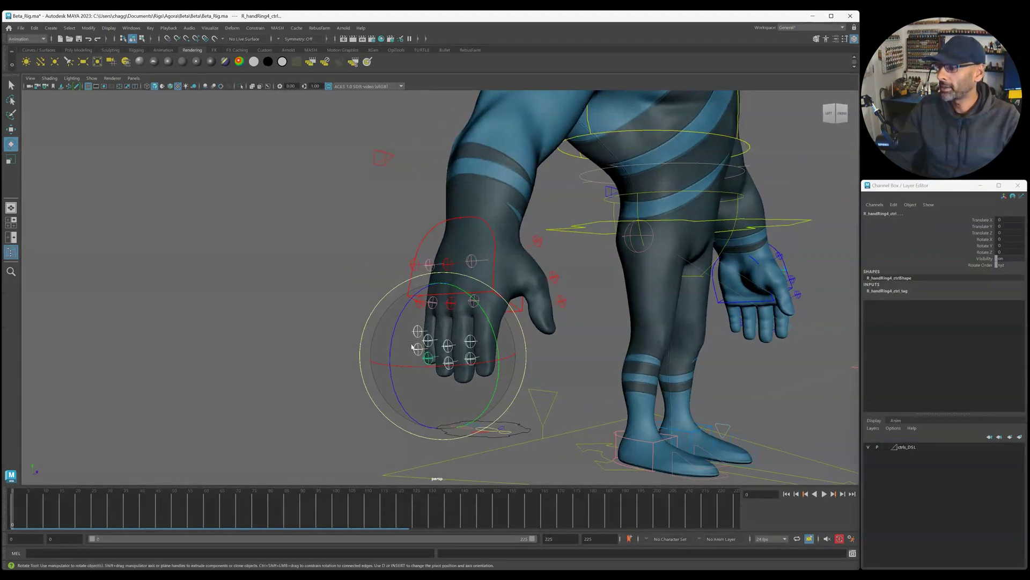
{"action": "left_click_drag", "start_coordinate": [394, 332], "coordinate": [555, 328]}
{"action": "key", "text": "ctrl+z"}
{"action": "key", "text": "ctrl+z"}
{"action": "key", "text": "ctrl+z"}
- Try moving the controls around the character's hips and undo the moves
{"action": "left_click_drag", "start_coordinate": [635, 300], "coordinate": [531, 341], "text": "alt"}
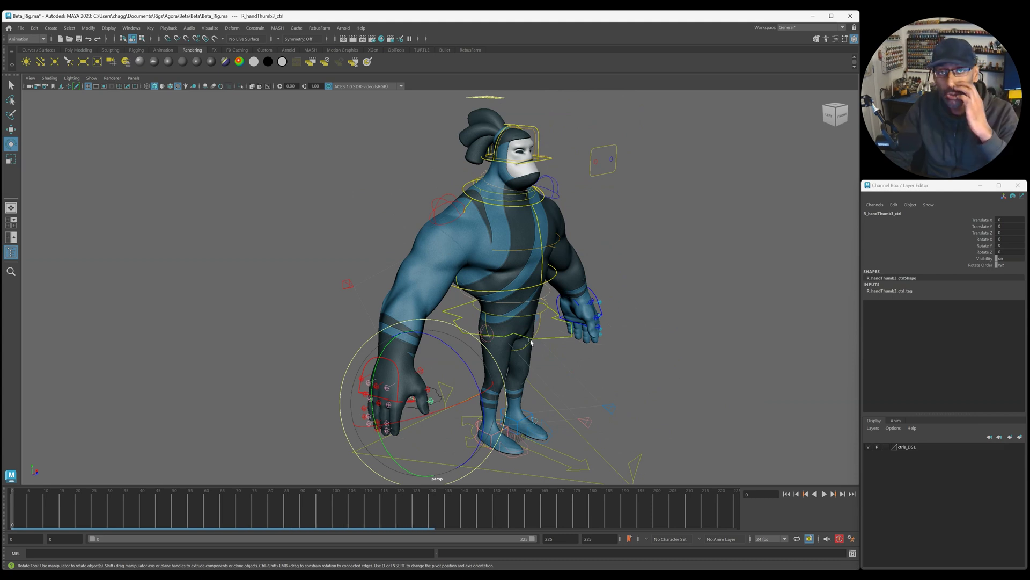
{"action": "left_click_drag", "start_coordinate": [465, 279], "coordinate": [413, 287], "text": "alt"}
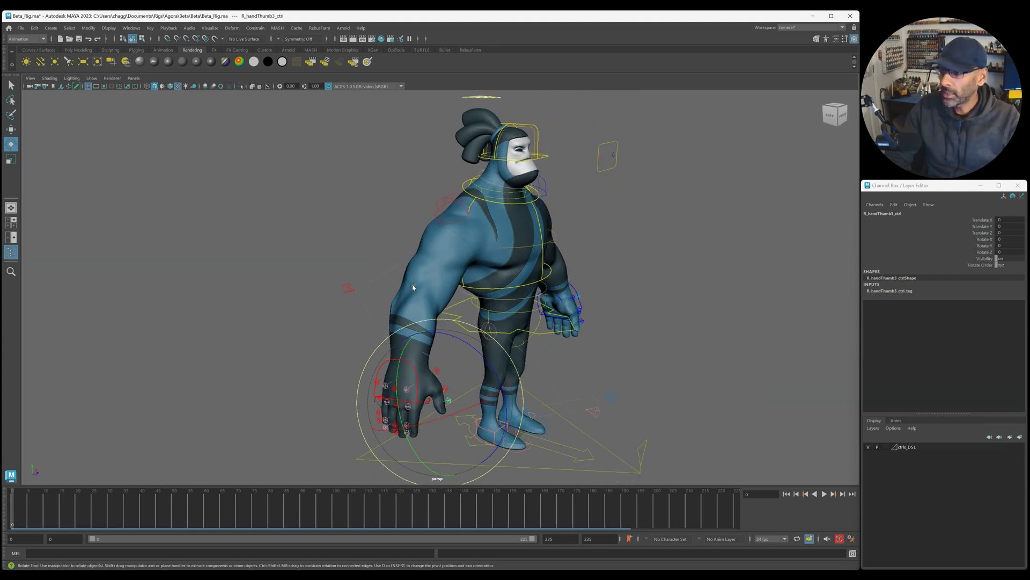
{"action": "right_click_drag", "start_coordinate": [389, 352], "coordinate": [652, 325], "text": "alt"}
{"action": "left_click_drag", "start_coordinate": [652, 324], "coordinate": [488, 308], "text": "alt"}
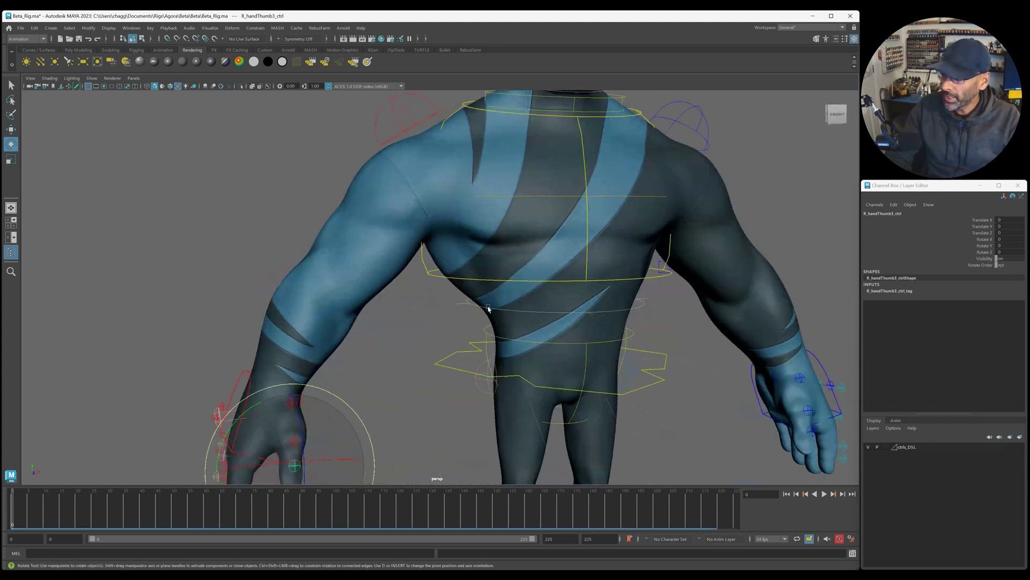
{"action": "left_click", "coordinate": [485, 391]}
{"action": "left_click", "coordinate": [500, 388]}
{"action": "key", "text": "w"}
{"action": "mouse_move", "coordinate": [520, 374]}
{"action": "left_mouse_down"}
{"action": "mouse_move", "coordinate": [502, 357]}
{"action": "mouse_move", "coordinate": [532, 370]}
{"action": "mouse_move", "coordinate": [509, 375]}
{"action": "left_mouse_up"}
{"action": "key", "text": "ctrl+z"}
{"action": "left_click", "coordinate": [629, 379]}
{"action": "left_click", "coordinate": [625, 371]}
{"action": "key", "text": "ctrl+z"}
- Select the main control at the feet and the larger global control around it to see which controls each one drives
{"action": "right_click_drag", "start_coordinate": [594, 380], "coordinate": [570, 380], "text": "alt"}
{"action": "left_click_drag", "start_coordinate": [571, 379], "coordinate": [547, 402], "text": "alt"}
{"action": "left_click", "coordinate": [663, 364]}
{"action": "left_click_drag", "start_coordinate": [657, 371], "coordinate": [730, 366], "text": "alt"}
{"action": "right_click_drag", "start_coordinate": [730, 366], "coordinate": [583, 333], "text": "alt"}
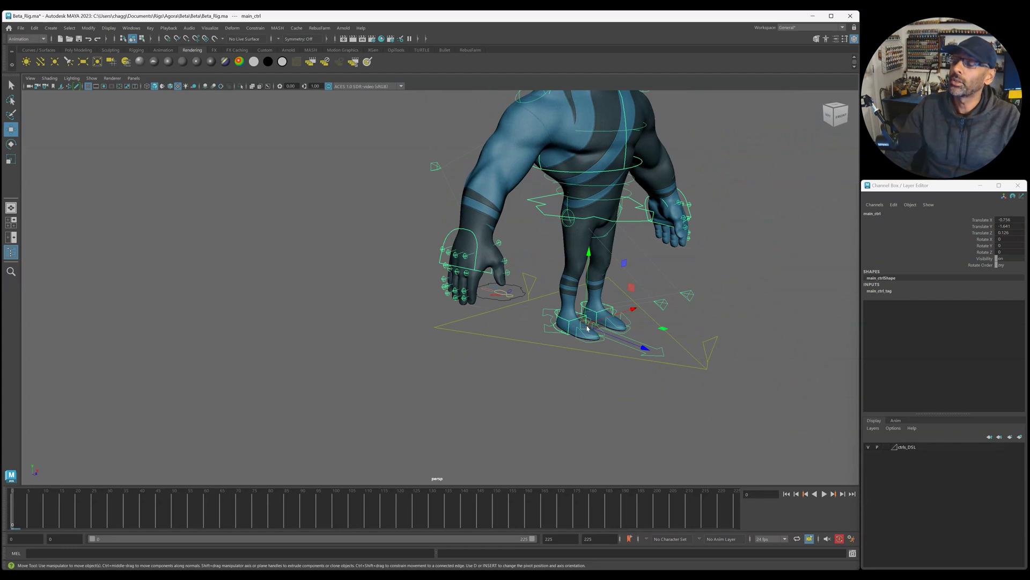
{"action": "left_click_drag", "start_coordinate": [587, 328], "coordinate": [574, 341], "text": "alt"}
{"action": "left_click_drag", "start_coordinate": [715, 454], "coordinate": [708, 448]}
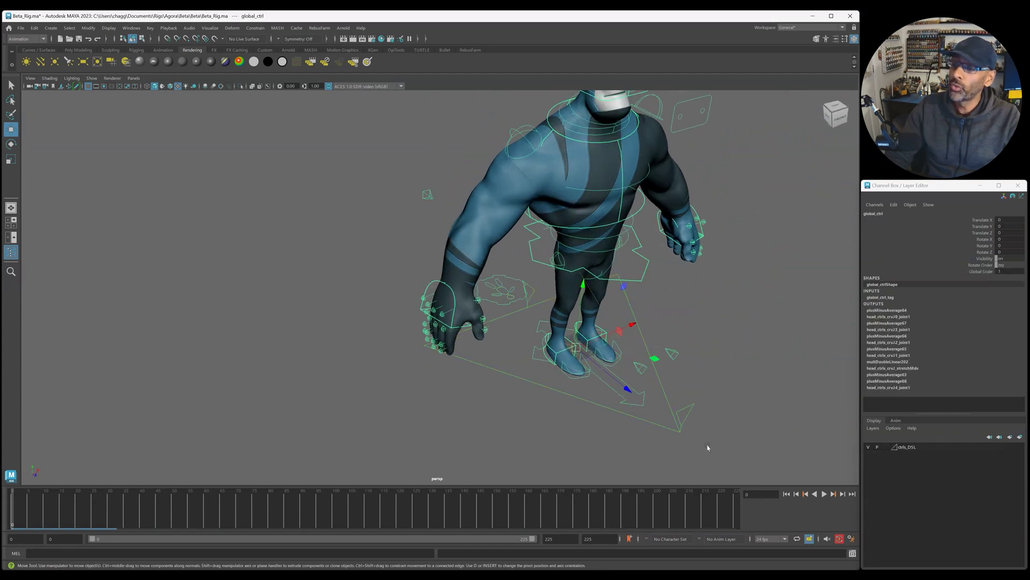
- Try rotating the main control about Z by about 36 degrees and the global control about Y by about -26 degrees, undoing both rotations
{"action": "key", "text": "e"}
{"action": "left_click", "coordinate": [644, 404]}
{"action": "left_click", "coordinate": [644, 405]}
{"action": "left_click", "coordinate": [643, 403]}
{"action": "left_click_drag", "start_coordinate": [596, 390], "coordinate": [689, 431]}
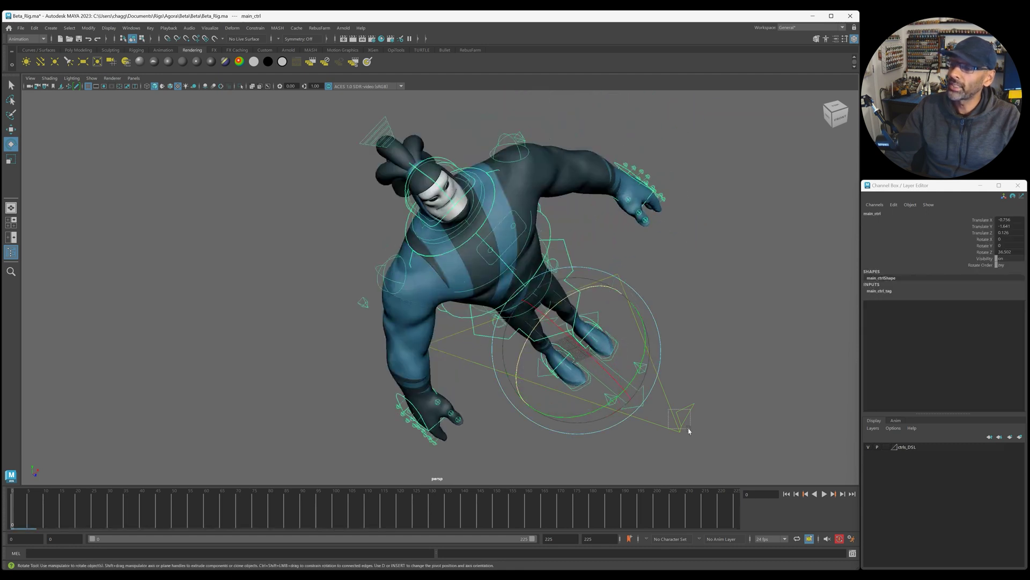
{"action": "left_click", "coordinate": [689, 431]}
{"action": "left_click_drag", "start_coordinate": [602, 391], "coordinate": [572, 393]}
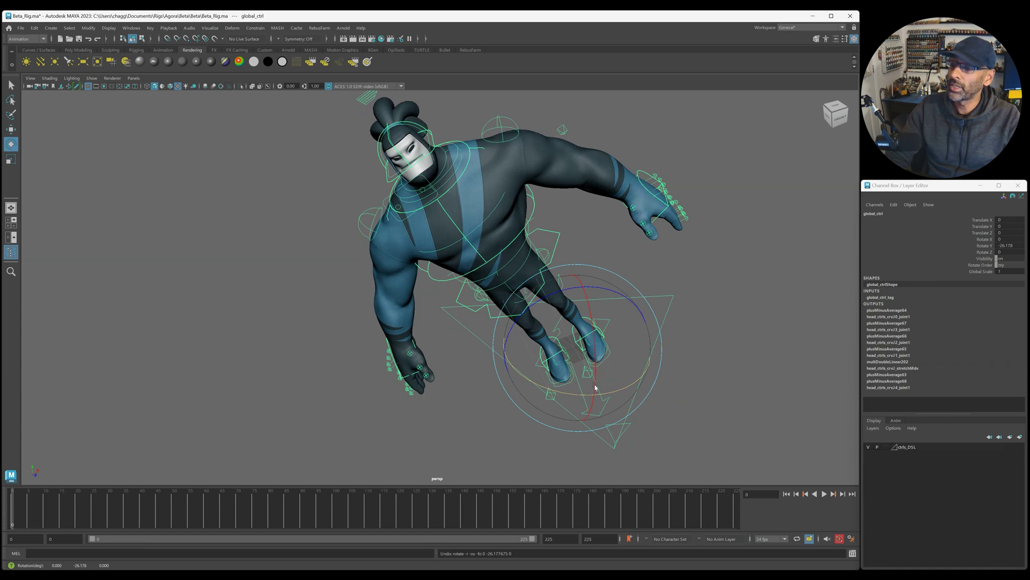
{"action": "key", "text": "ctrl+z"}
{"action": "key", "text": "ctrl+z"}
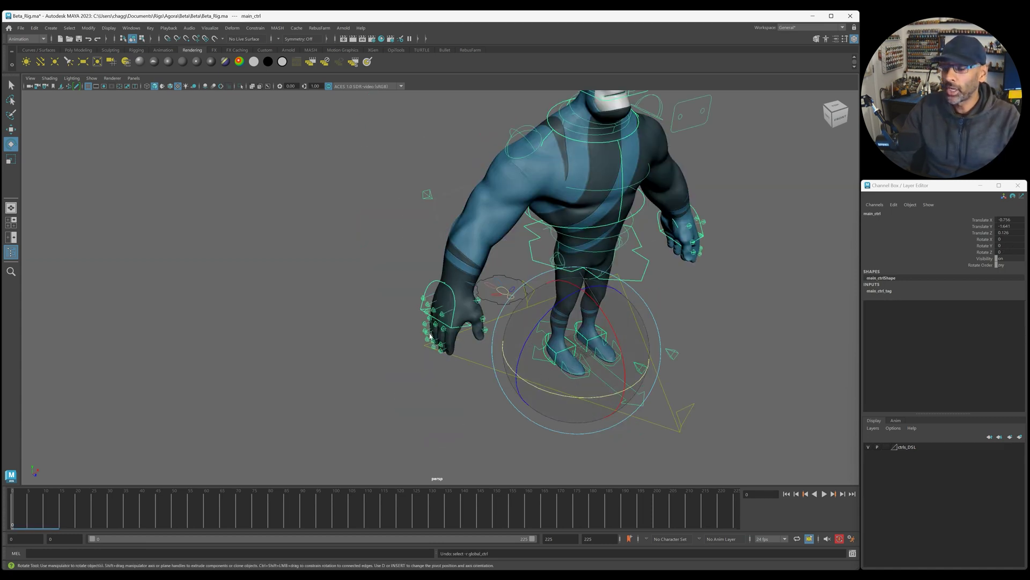
- Select the gear-shaped settings control on the floor beside the character to view its attributes, and deselect it
{"action": "right_click_drag", "start_coordinate": [536, 383], "coordinate": [545, 333], "text": "alt"}
{"action": "left_click_drag", "start_coordinate": [473, 346], "coordinate": [513, 356], "text": "alt"}
{"action": "middle_click_drag", "start_coordinate": [489, 351], "coordinate": [489, 389], "text": "alt"}
{"action": "right_click_drag", "start_coordinate": [488, 389], "coordinate": [540, 352], "text": "alt"}
{"action": "left_click_drag", "start_coordinate": [541, 352], "coordinate": [414, 380], "text": "alt"}
{"action": "left_click", "coordinate": [547, 344]}
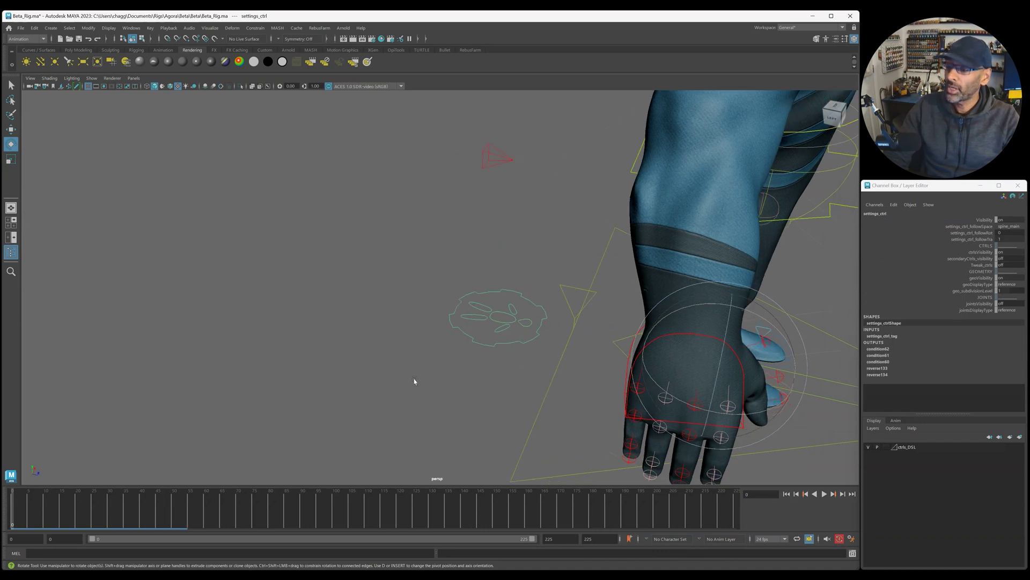
{"action": "right_click_drag", "start_coordinate": [414, 380], "coordinate": [508, 368], "text": "alt"}
{"action": "left_click", "coordinate": [541, 372]}
{"action": "left_click_drag", "start_coordinate": [522, 356], "coordinate": [483, 369], "text": "alt"}
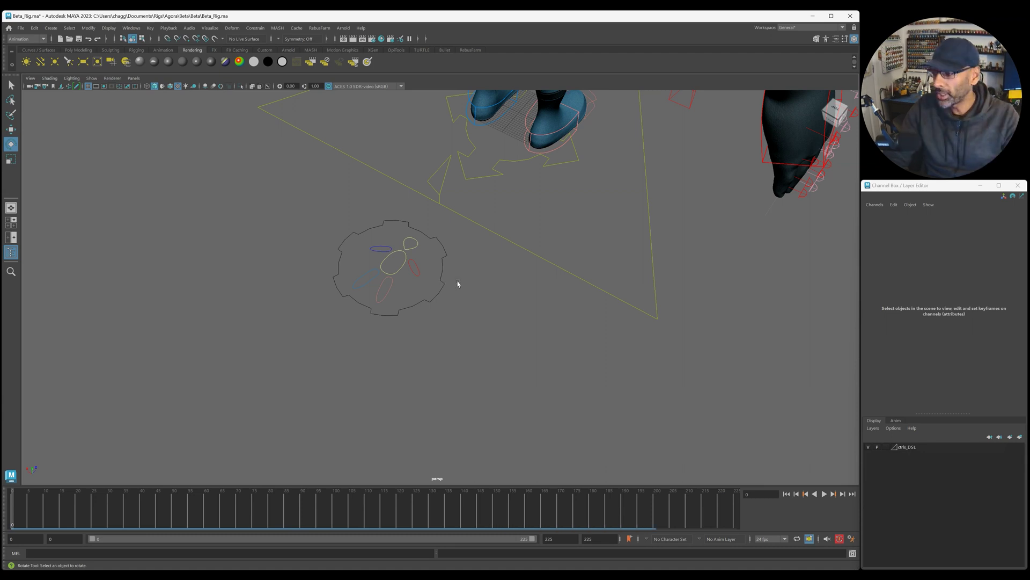
- Select the head settings control inside the gear shape and view its head, mid-control and face rig attributes
{"action": "left_click", "coordinate": [411, 247]}
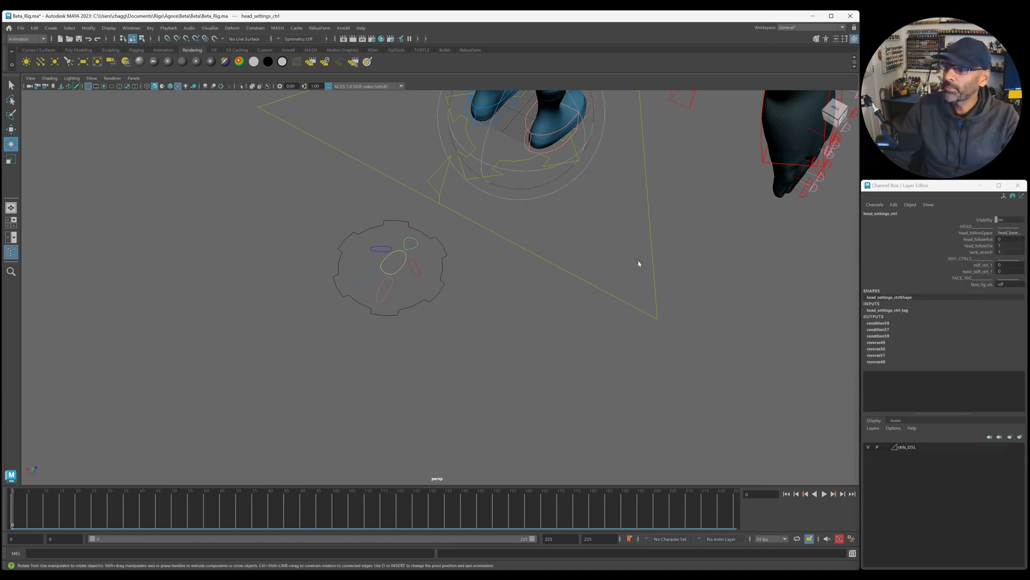
{"action": "left_click_drag", "start_coordinate": [639, 263], "coordinate": [700, 254], "text": "alt"}
{"action": "right_click_drag", "start_coordinate": [700, 254], "coordinate": [551, 290], "text": "alt"}
{"action": "left_click_drag", "start_coordinate": [551, 290], "coordinate": [555, 302], "text": "alt"}
{"action": "right_click_drag", "start_coordinate": [406, 335], "coordinate": [536, 392], "text": "alt"}
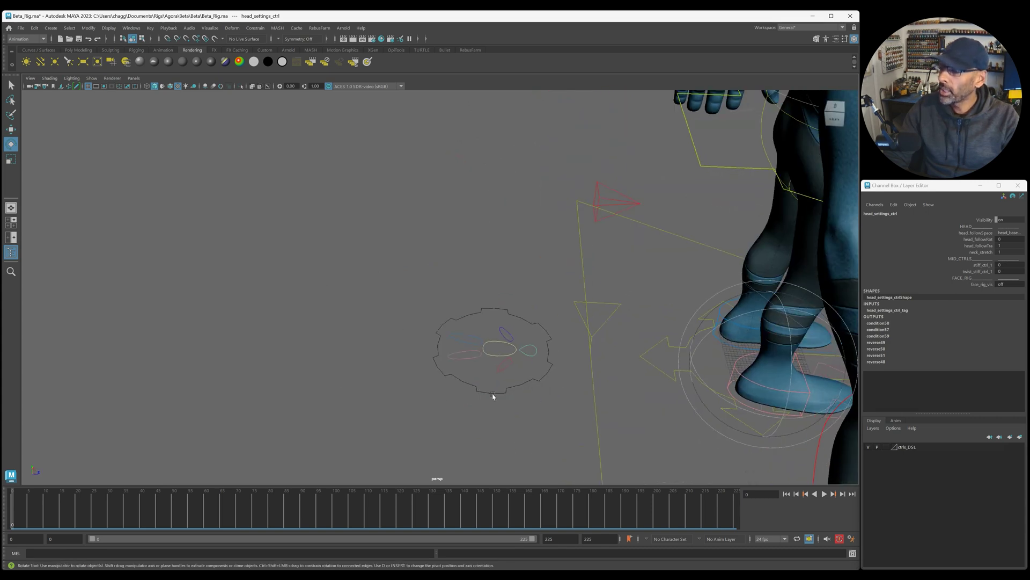
{"action": "left_click_drag", "start_coordinate": [699, 363], "coordinate": [507, 389], "text": "alt"}
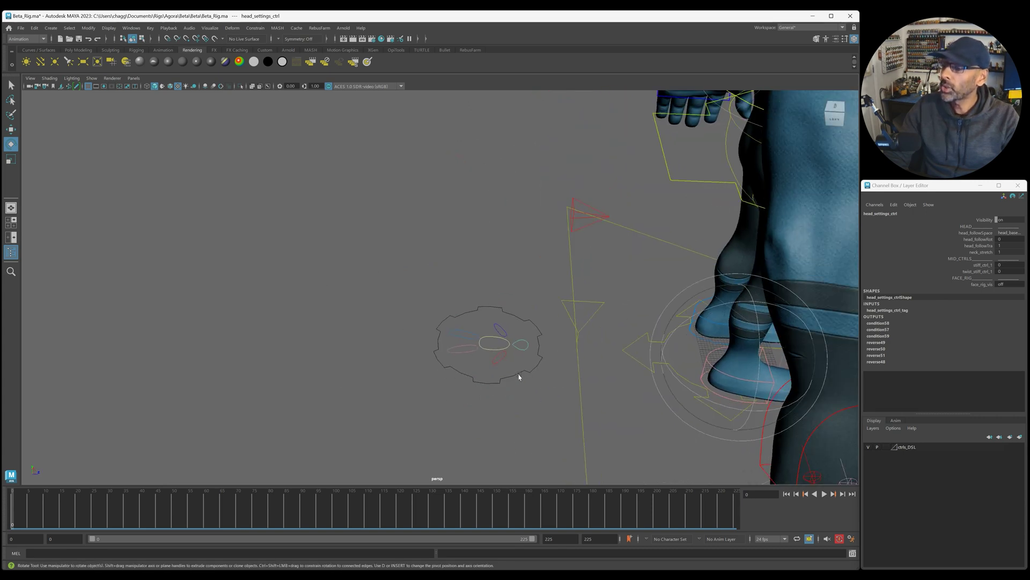
{"action": "left_click_drag", "start_coordinate": [708, 370], "coordinate": [669, 343], "text": "alt"}
- Set the head settings control's follow-rotation attribute to 1 with the character's head in view
{"action": "right_click_drag", "start_coordinate": [669, 343], "coordinate": [619, 304], "text": "alt"}
{"action": "middle_click_drag", "start_coordinate": [529, 225], "coordinate": [478, 368], "text": "alt"}
{"action": "right_click_drag", "start_coordinate": [478, 368], "coordinate": [579, 375], "text": "alt"}
{"action": "left_click_drag", "start_coordinate": [580, 374], "coordinate": [584, 271], "text": "alt"}
{"action": "right_click_drag", "start_coordinate": [435, 323], "coordinate": [630, 315], "text": "alt"}
{"action": "middle_click_drag", "start_coordinate": [623, 250], "coordinate": [516, 393], "text": "alt"}
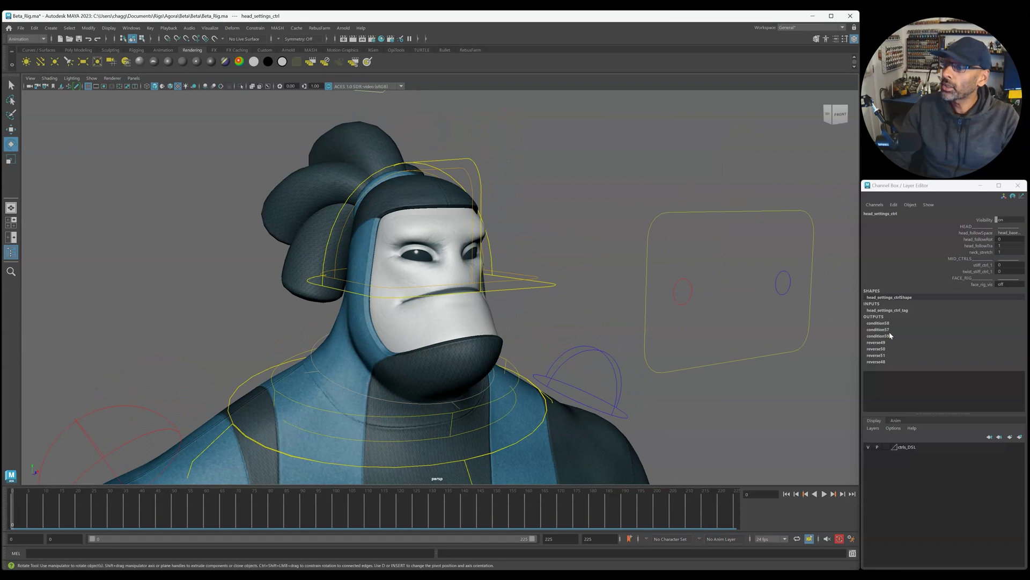
{"action": "left_click", "coordinate": [987, 240]}
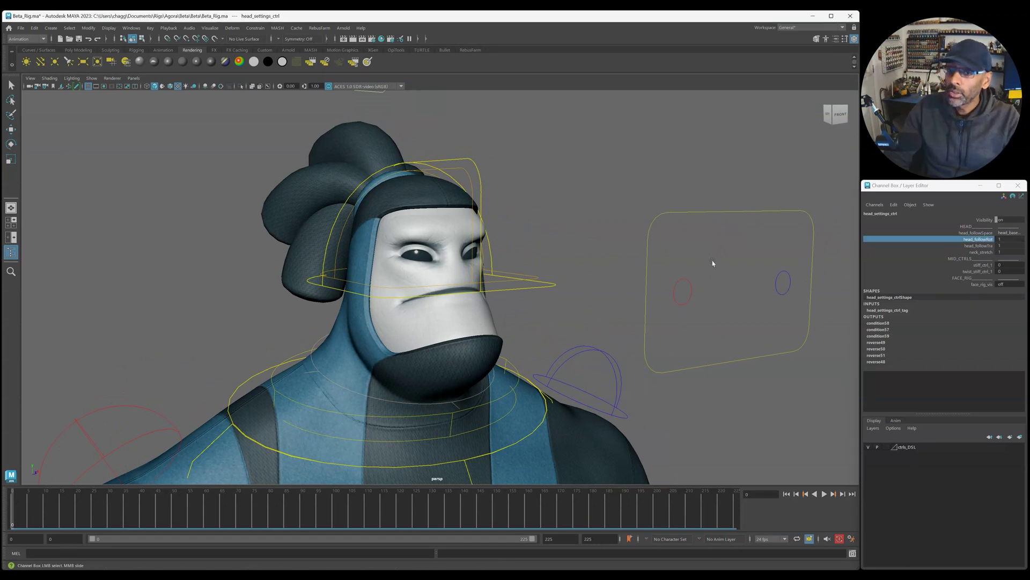
{"action": "middle_click_drag", "start_coordinate": [593, 292], "coordinate": [473, 415]}
- Try rotating the chest control about Z to see how the head follows and undo the rotation
{"action": "left_click", "coordinate": [390, 399]}
{"action": "key", "text": "e"}
{"action": "left_click_drag", "start_coordinate": [322, 403], "coordinate": [355, 412]}
{"action": "key", "text": "ctrl+z"}
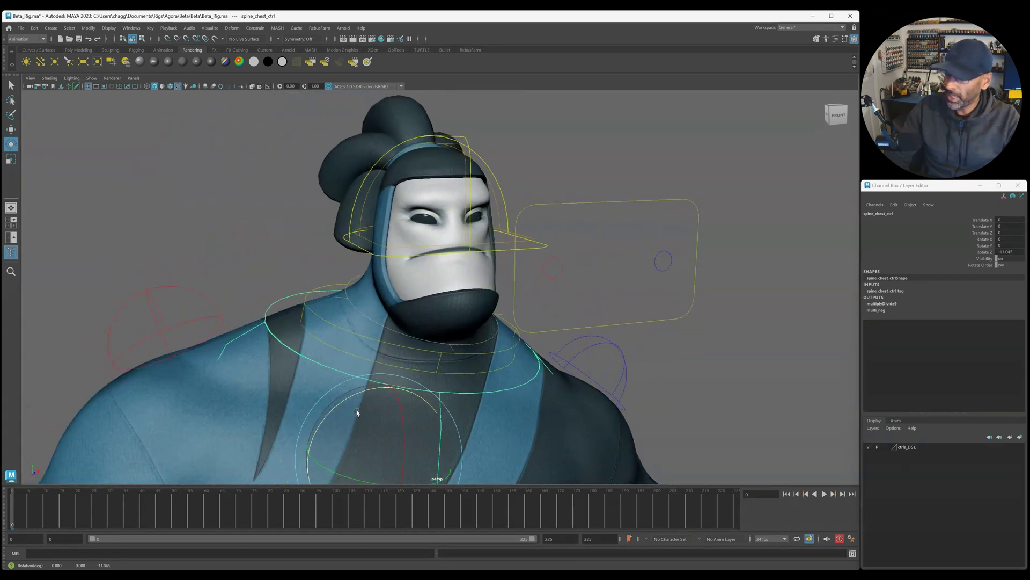
{"action": "key", "text": "ctrl+z"}
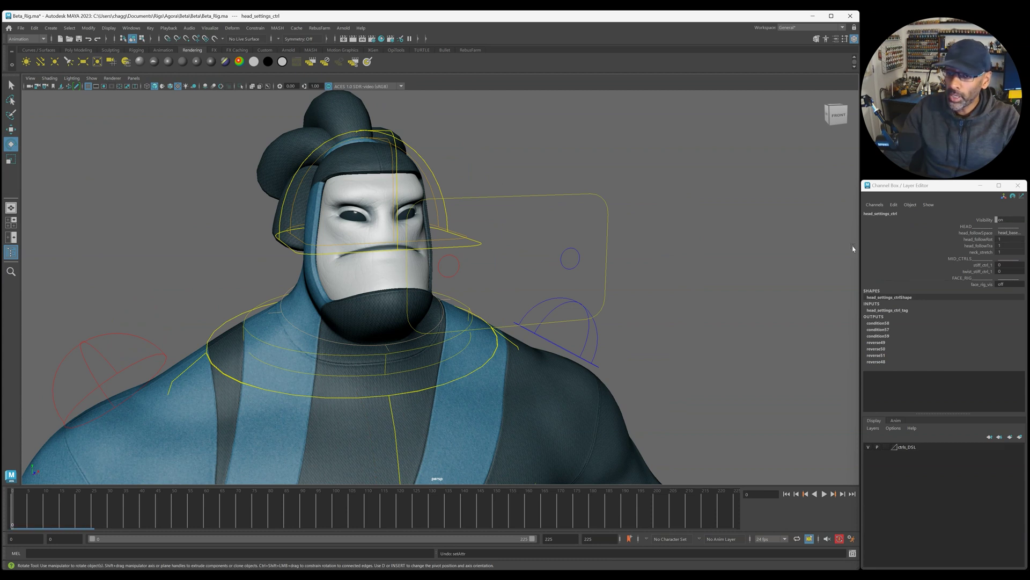
- Set the head's follow-rotation to 0, try tilting the chest control about Z, and undo both changes
{"action": "left_click", "coordinate": [986, 242]}
{"action": "middle_click_drag", "start_coordinate": [801, 281], "coordinate": [465, 277]}
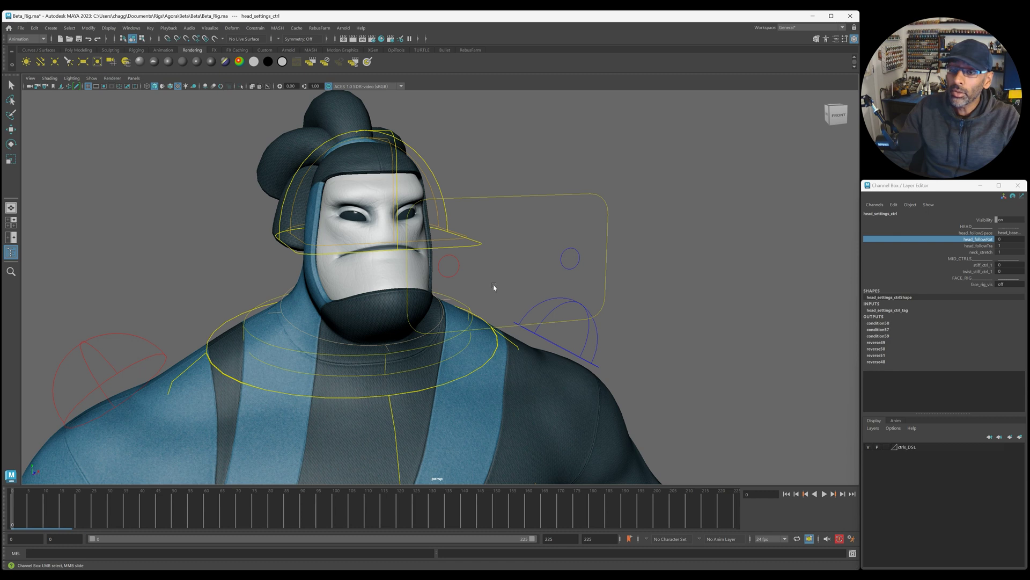
{"action": "left_click", "coordinate": [392, 415]}
{"action": "key", "text": "e"}
{"action": "left_click_drag", "start_coordinate": [338, 396], "coordinate": [359, 402]}
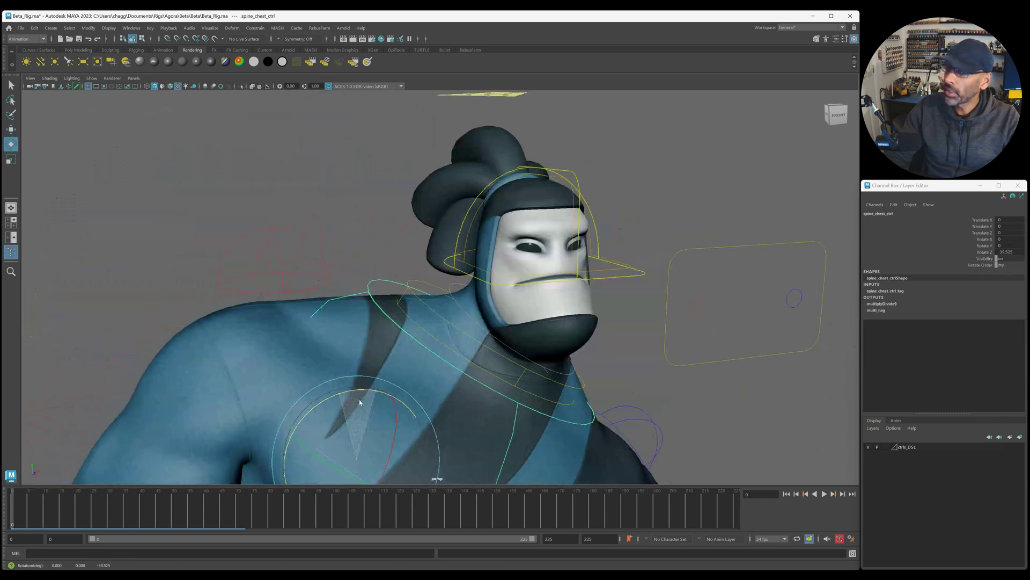
{"action": "key", "text": "ctrl+z"}
{"action": "key", "text": "ctrl+z"}
{"action": "key", "text": "ctrl+z"}
{"action": "key", "text": "ctrl+z"}
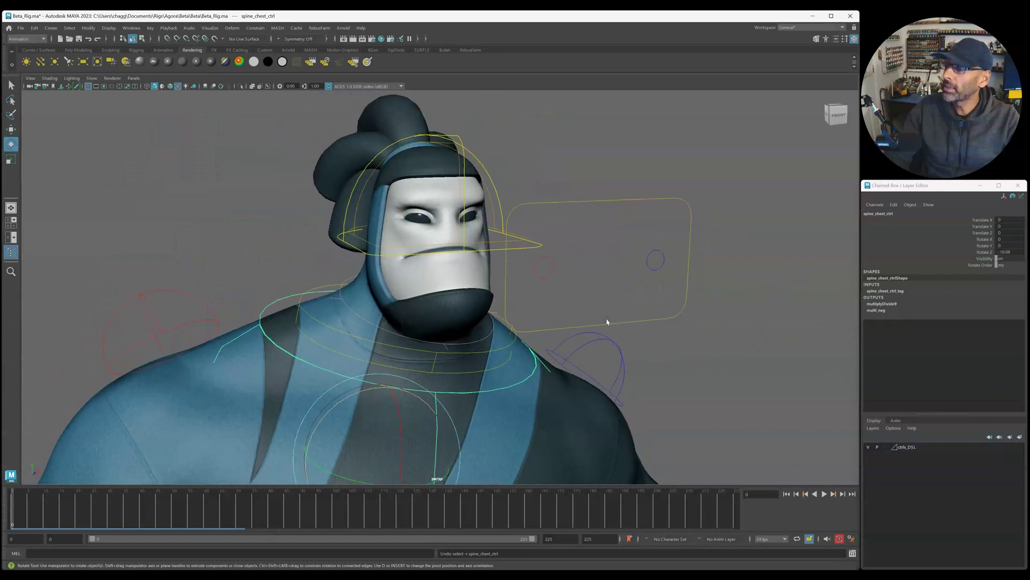
{"action": "key", "text": "ctrl+z"}
{"action": "key", "text": "ctrl+z"}
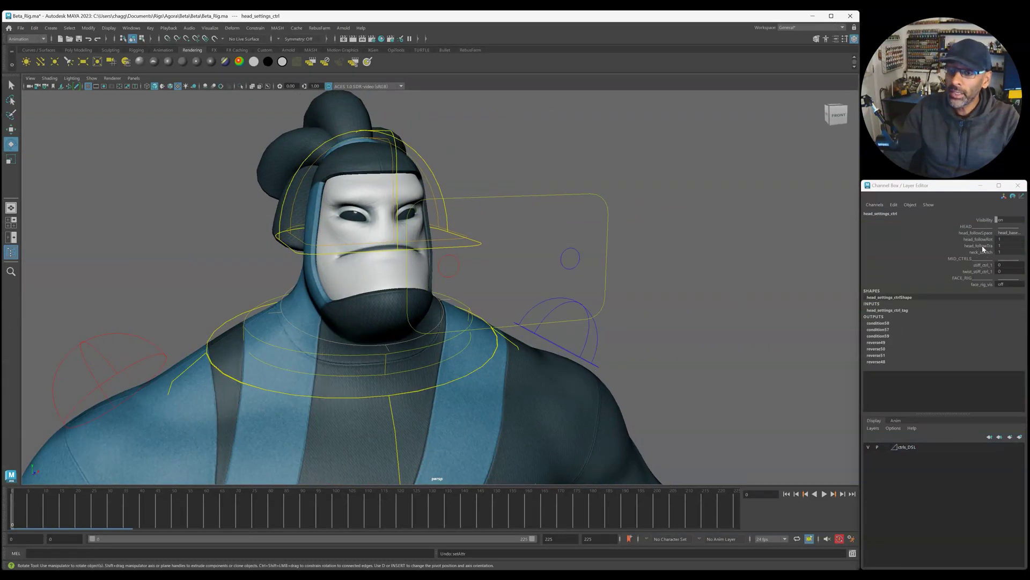
- Set the first stiffness attribute under MID_CTRLS on the head settings control to 1 and check the character
{"action": "left_click", "coordinate": [986, 252]}
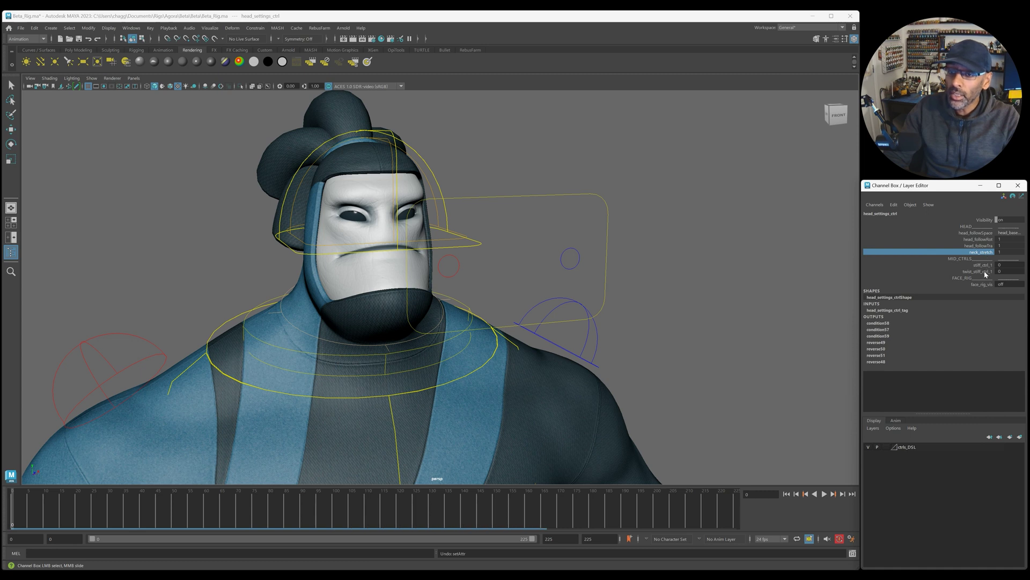
{"action": "left_click", "coordinate": [983, 265]}
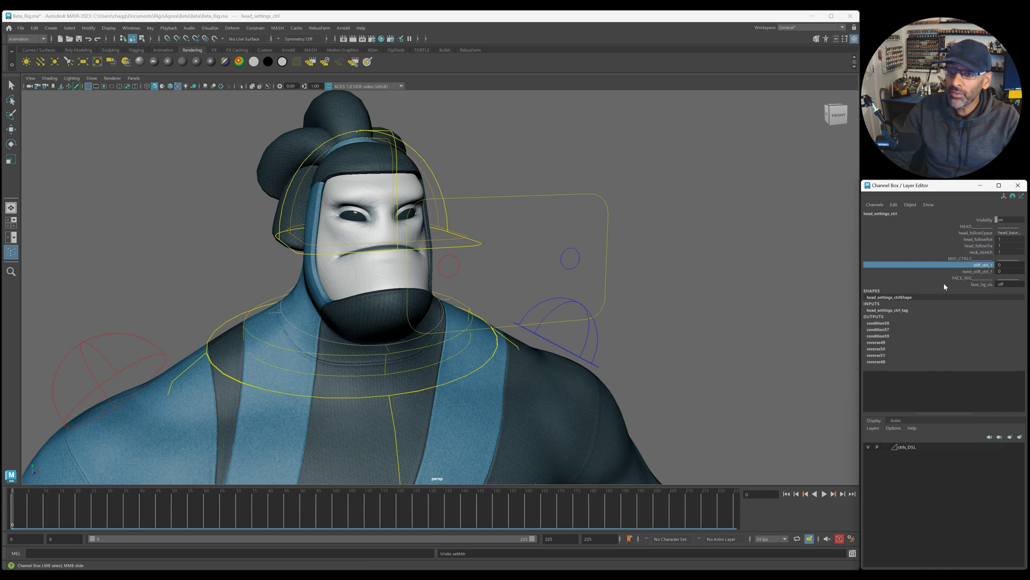
{"action": "left_click", "coordinate": [969, 271]}
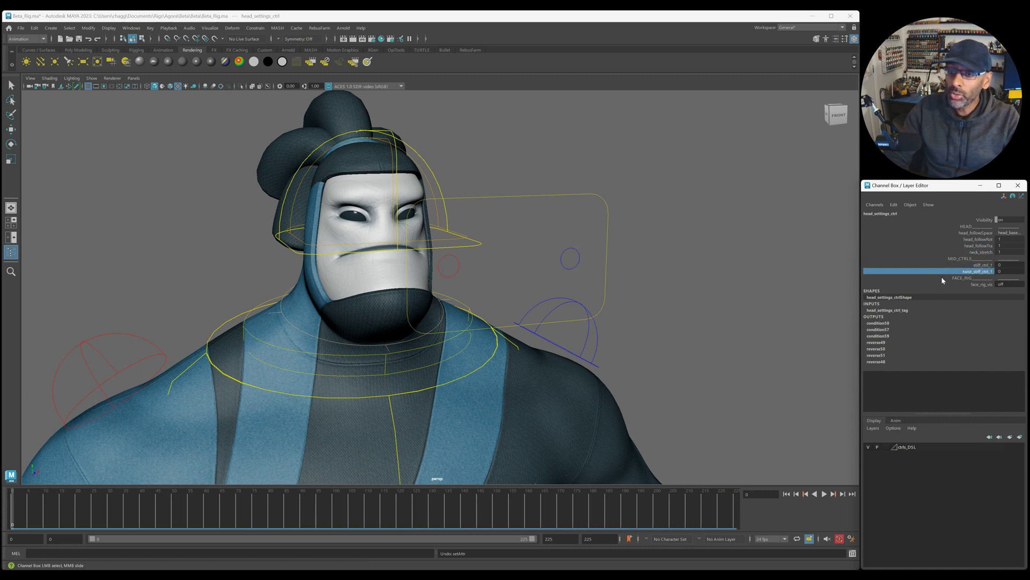
{"action": "left_click", "coordinate": [980, 265]}
{"action": "middle_click_drag", "start_coordinate": [752, 301], "coordinate": [642, 319]}
{"action": "right_click_drag", "start_coordinate": [642, 318], "coordinate": [408, 349], "text": "alt"}
{"action": "middle_click_drag", "start_coordinate": [461, 336], "coordinate": [614, 189], "text": "alt"}
{"action": "left_click_drag", "start_coordinate": [614, 189], "coordinate": [626, 217], "text": "alt"}
{"action": "middle_click_drag", "start_coordinate": [625, 217], "coordinate": [523, 183], "text": "alt"}
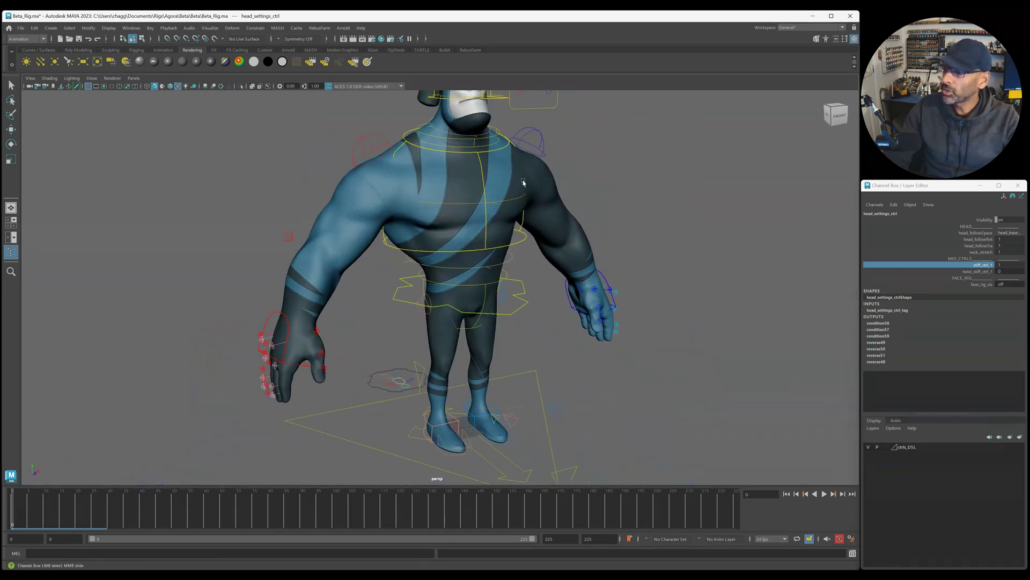
{"action": "left_click_drag", "start_coordinate": [523, 182], "coordinate": [596, 197], "text": "alt"}
- Set the second stiffness attribute under MID_CTRLS on the head settings control to 1
{"action": "left_click", "coordinate": [978, 271]}
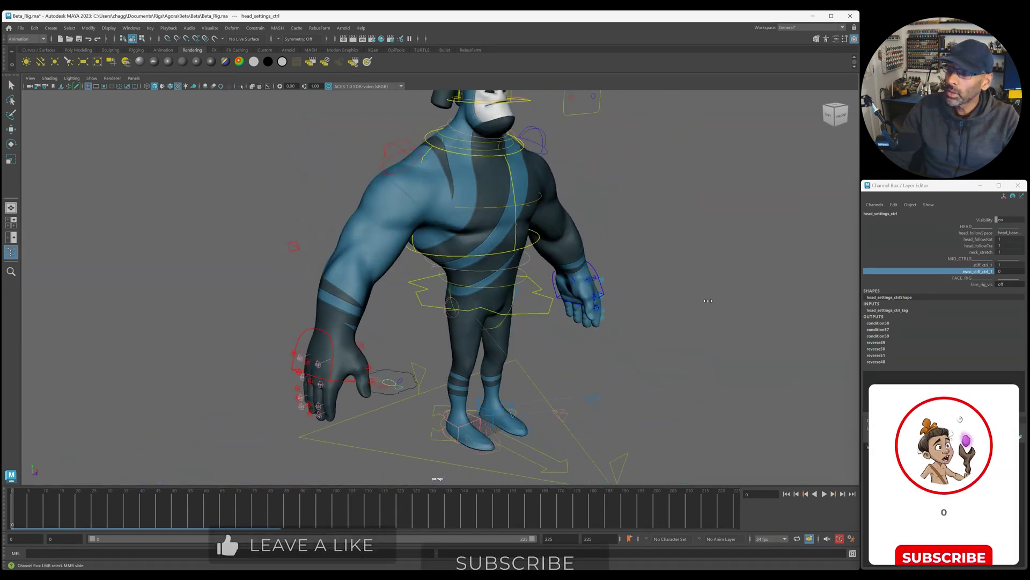
{"action": "middle_click_drag", "start_coordinate": [773, 292], "coordinate": [805, 291]}
{"action": "right_click_drag", "start_coordinate": [804, 291], "coordinate": [758, 292], "text": "alt"}
{"action": "middle_click_drag", "start_coordinate": [759, 292], "coordinate": [702, 324], "text": "alt"}
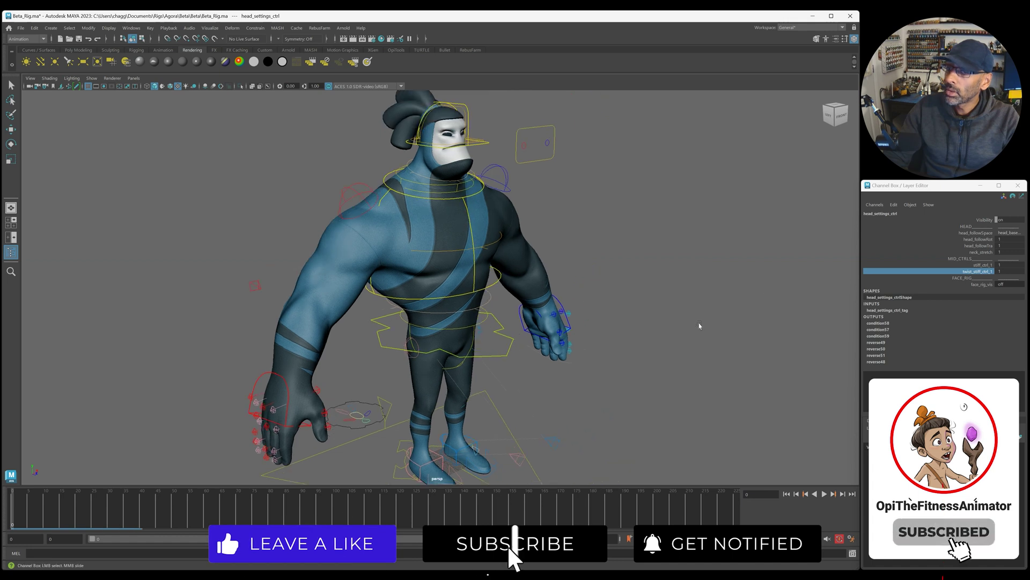
{"action": "right_click_drag", "start_coordinate": [701, 324], "coordinate": [746, 322], "text": "alt"}
- Reset both MID_CTRLS stiffness attributes of the head settings control to 0
{"action": "left_click_drag", "start_coordinate": [1010, 266], "coordinate": [1010, 271]}
{"action": "type", "text": "0"}
{"action": "key", "text": "Return"}
- Turn on face rig visibility on the head settings control and view the facial controls on the head
{"action": "left_click_drag", "start_coordinate": [408, 352], "coordinate": [725, 363], "text": "alt"}
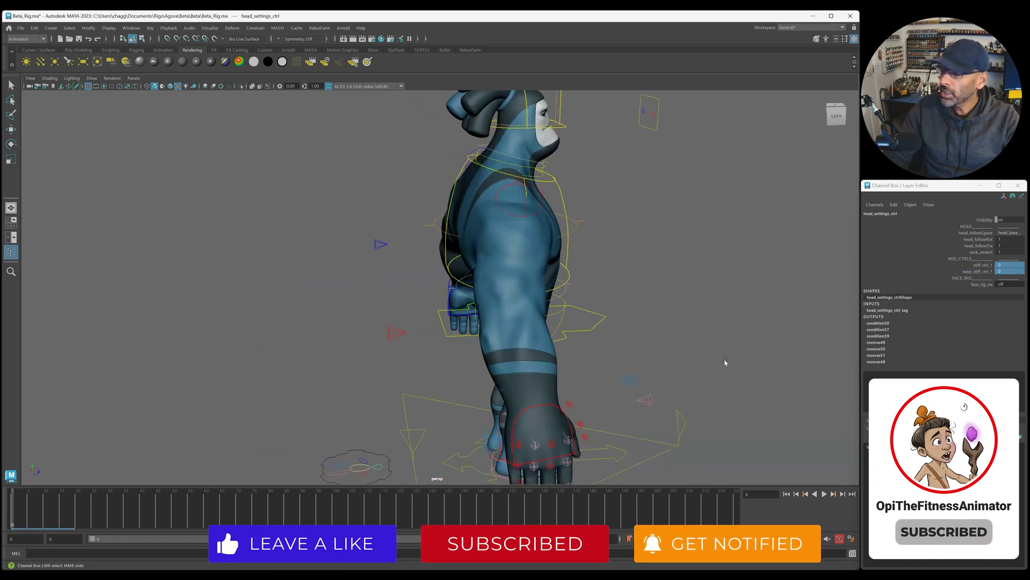
{"action": "left_click", "coordinate": [1011, 284]}
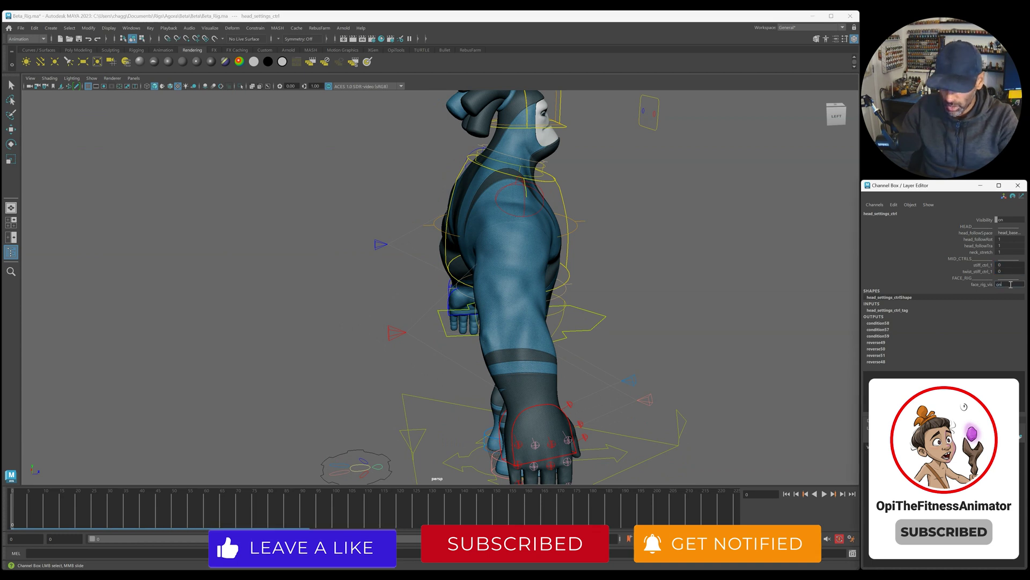
{"action": "type", "text": "1"}
{"action": "key", "text": "Return"}
{"action": "left_click_drag", "start_coordinate": [810, 312], "coordinate": [613, 275], "text": "alt"}
{"action": "middle_click_drag", "start_coordinate": [613, 276], "coordinate": [709, 400], "text": "alt"}
{"action": "scroll", "coordinate": [344, 357], "scroll_direction": "up", "scroll_amount": 5}
{"action": "left_click_drag", "start_coordinate": [344, 357], "coordinate": [504, 338], "text": "alt"}
{"action": "scroll", "coordinate": [504, 338], "scroll_direction": "up", "scroll_amount": 1}
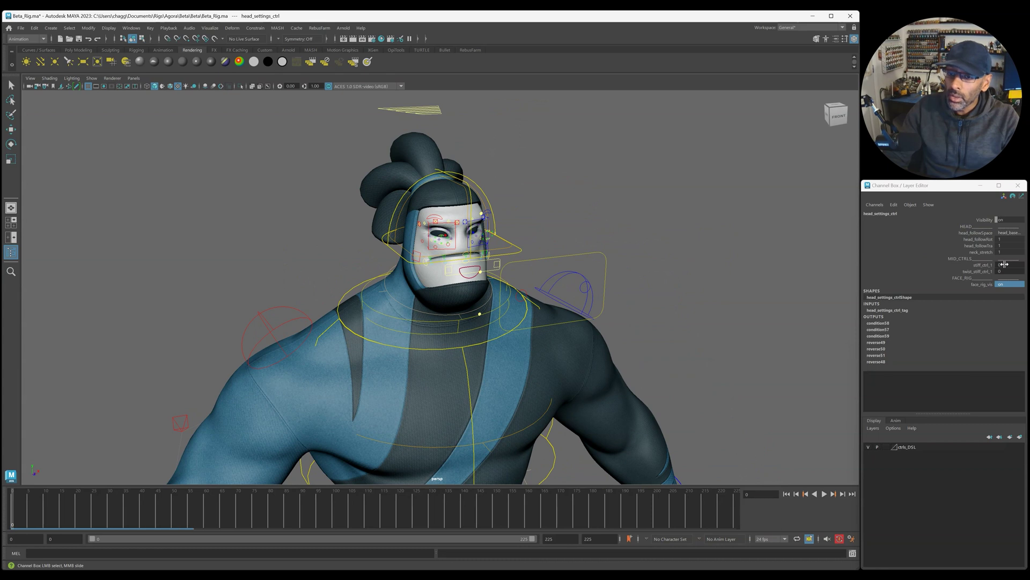
- Set both MID_CTRLS stiffness attributes of the head settings control to 1 together
{"action": "left_click_drag", "start_coordinate": [989, 266], "coordinate": [988, 271]}
{"action": "middle_click_drag", "start_coordinate": [715, 296], "coordinate": [789, 293]}
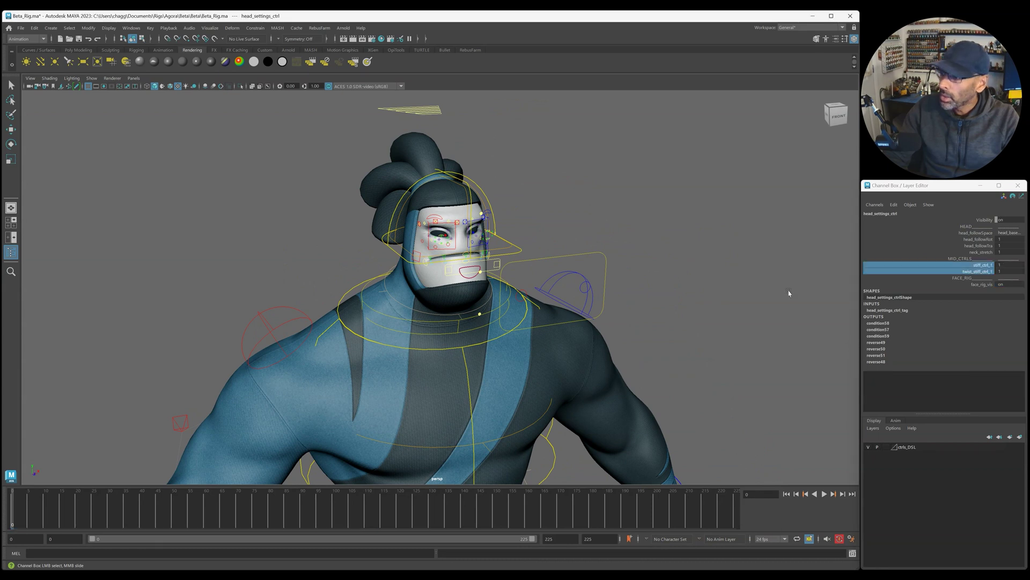
- Return both MID_CTRLS stiffness attributes of the head settings control to 0 and view the head from the side
{"action": "right_click_drag", "start_coordinate": [711, 332], "coordinate": [542, 333], "text": "alt"}
{"action": "left_click_drag", "start_coordinate": [543, 334], "coordinate": [520, 272], "text": "alt"}
{"action": "middle_click_drag", "start_coordinate": [520, 271], "coordinate": [485, 331], "text": "alt"}
{"action": "right_click_drag", "start_coordinate": [485, 331], "coordinate": [619, 247], "text": "alt"}
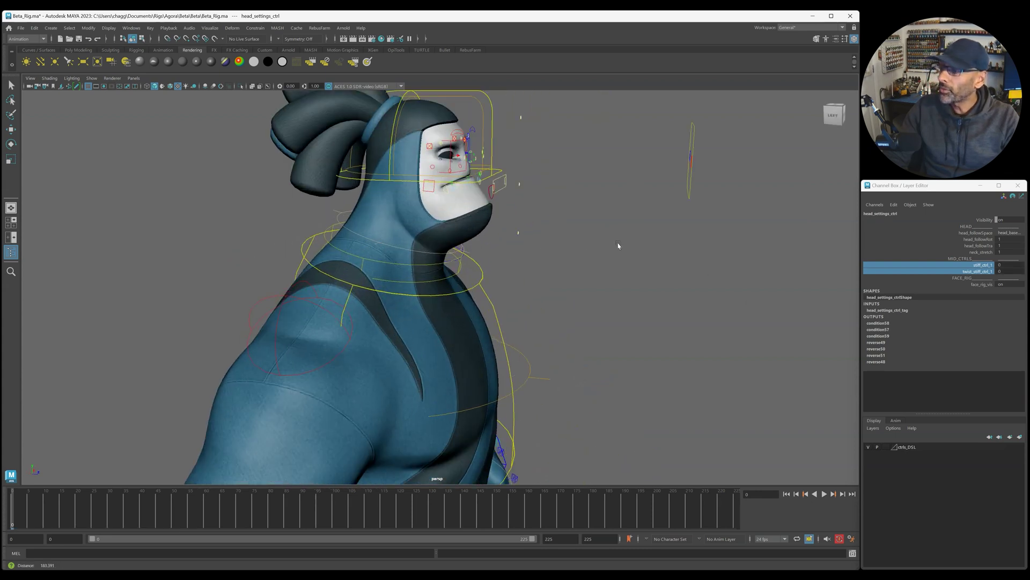
{"action": "left_click_drag", "start_coordinate": [619, 247], "coordinate": [579, 238], "text": "alt"}
- Select the head settings control's face rig visibility attribute and examine the facial controls up close
{"action": "left_click", "coordinate": [985, 285]}
{"action": "middle_click_drag", "start_coordinate": [542, 250], "coordinate": [571, 311], "text": "alt"}
{"action": "right_click_drag", "start_coordinate": [571, 312], "coordinate": [705, 292], "text": "alt"}
{"action": "left_click_drag", "start_coordinate": [705, 292], "coordinate": [570, 283], "text": "alt"}
{"action": "middle_click_drag", "start_coordinate": [570, 283], "coordinate": [572, 308], "text": "alt"}
{"action": "left_click_drag", "start_coordinate": [573, 309], "coordinate": [534, 339], "text": "alt"}
{"action": "right_click_drag", "start_coordinate": [534, 339], "coordinate": [499, 317], "text": "alt"}
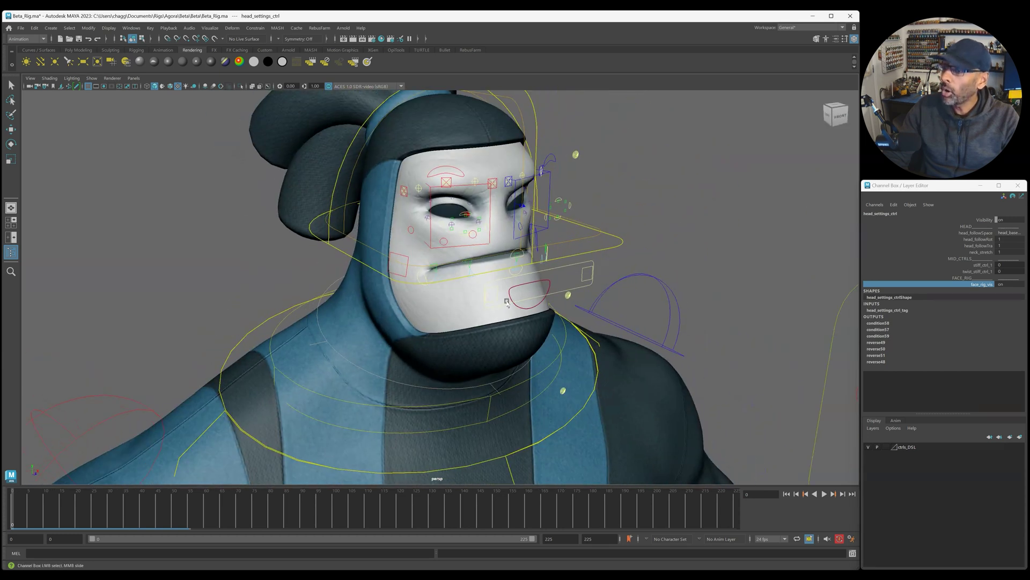
{"action": "middle_click_drag", "start_coordinate": [500, 316], "coordinate": [482, 372], "text": "alt"}
{"action": "right_click_drag", "start_coordinate": [482, 371], "coordinate": [643, 313], "text": "alt"}
{"action": "left_click_drag", "start_coordinate": [643, 313], "coordinate": [632, 304], "text": "alt"}
- Select the upper stretch control in front of the head and test changing its Volume attribute
{"action": "left_click", "coordinate": [580, 136]}
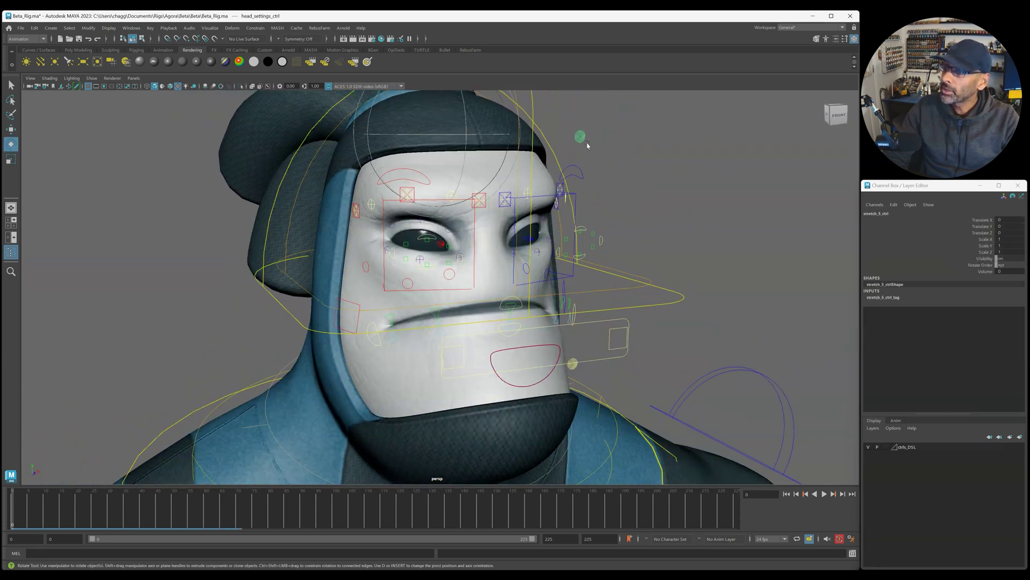
{"action": "left_click_drag", "start_coordinate": [580, 137], "coordinate": [586, 172], "text": "alt"}
{"action": "key", "text": "e"}
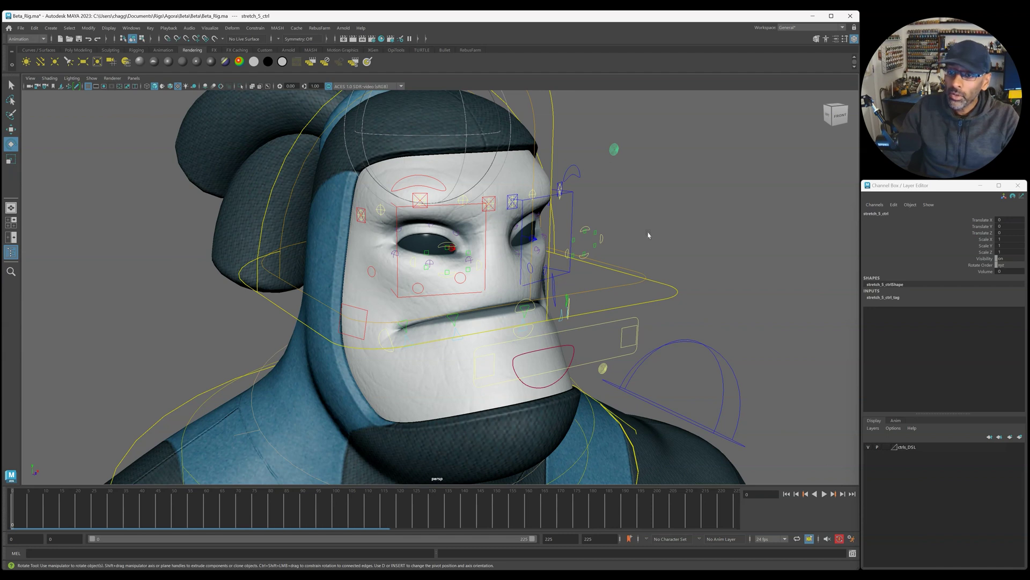
{"action": "left_click", "coordinate": [966, 271]}
{"action": "middle_click_drag", "start_coordinate": [971, 275], "coordinate": [765, 274]}
{"action": "middle_click_drag", "start_coordinate": [638, 271], "coordinate": [775, 271]}
{"action": "right_click_drag", "start_coordinate": [775, 271], "coordinate": [596, 231], "text": "alt"}
{"action": "left_click", "coordinate": [596, 231]}
{"action": "left_click_drag", "start_coordinate": [596, 231], "coordinate": [673, 232], "text": "alt"}
- Test moving the upper stretch control vertically to deform the top of the head, and undo the move
{"action": "left_click", "coordinate": [581, 135]}
{"action": "left_click_drag", "start_coordinate": [581, 135], "coordinate": [502, 176], "text": "alt"}
{"action": "key", "text": "w"}
{"action": "mouse_move", "coordinate": [423, 138]}
{"action": "left_mouse_down"}
{"action": "mouse_move", "coordinate": [417, 167]}
{"action": "mouse_move", "coordinate": [419, 149]}
{"action": "left_mouse_up"}
{"action": "key", "text": "ctrl+z"}
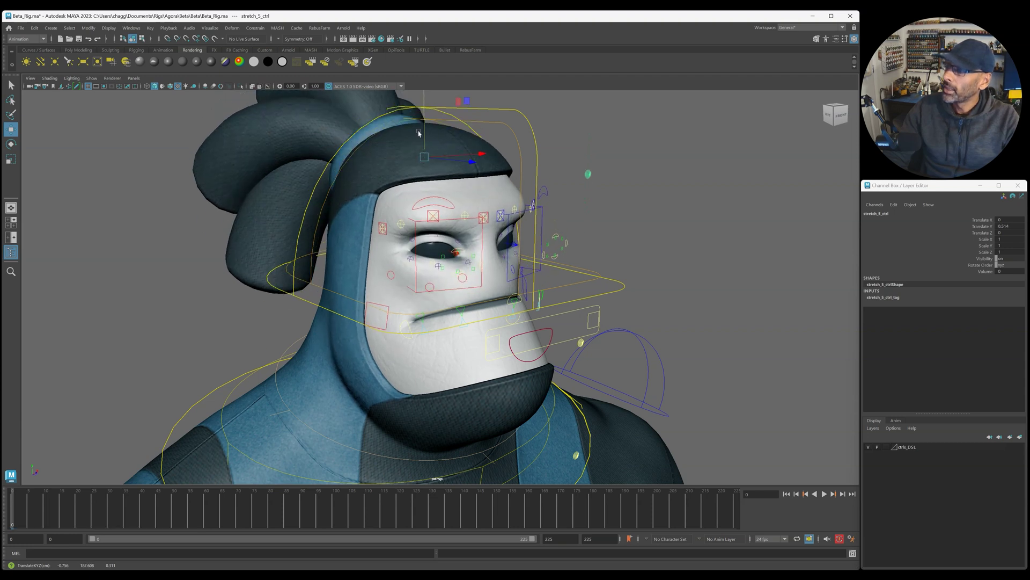
{"action": "left_click_drag", "start_coordinate": [533, 257], "coordinate": [531, 256], "text": "alt"}
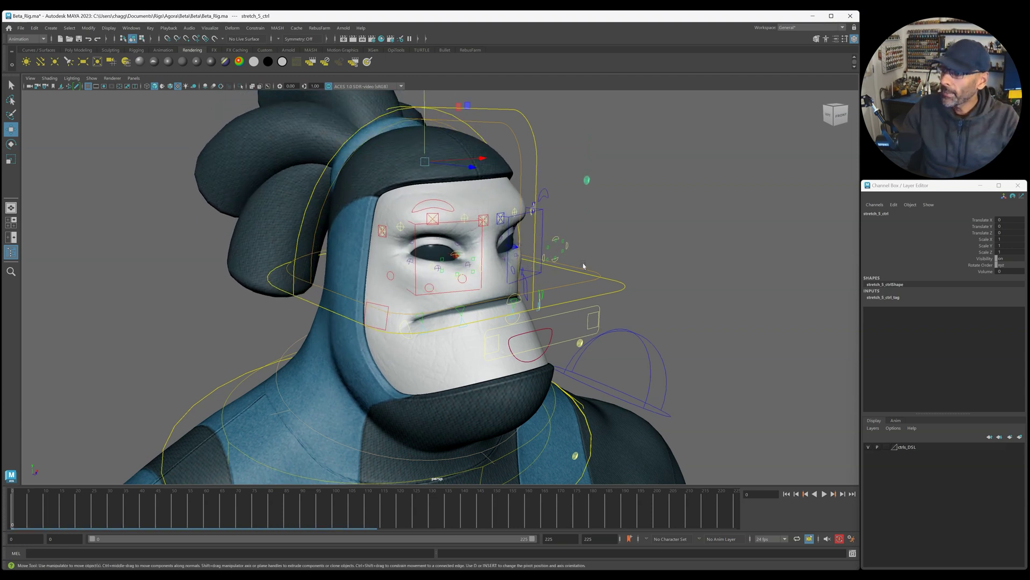
- Add the middle and lower stretch controls to the selection, test moving them together vertically, and undo the changes
{"action": "left_click_drag", "start_coordinate": [615, 222], "coordinate": [643, 217], "text": "alt"}
{"action": "left_click", "coordinate": [620, 311], "text": "shift"}
{"action": "left_click", "coordinate": [615, 413], "text": "shift"}
{"action": "left_click_drag", "start_coordinate": [453, 281], "coordinate": [443, 367], "text": "alt"}
{"action": "mouse_move", "coordinate": [436, 319]}
{"action": "left_mouse_down"}
{"action": "mouse_move", "coordinate": [436, 284]}
{"action": "mouse_move", "coordinate": [436, 308]}
{"action": "left_mouse_up"}
{"action": "key", "text": "ctrl+z"}
{"action": "key", "text": "ctrl+z"}
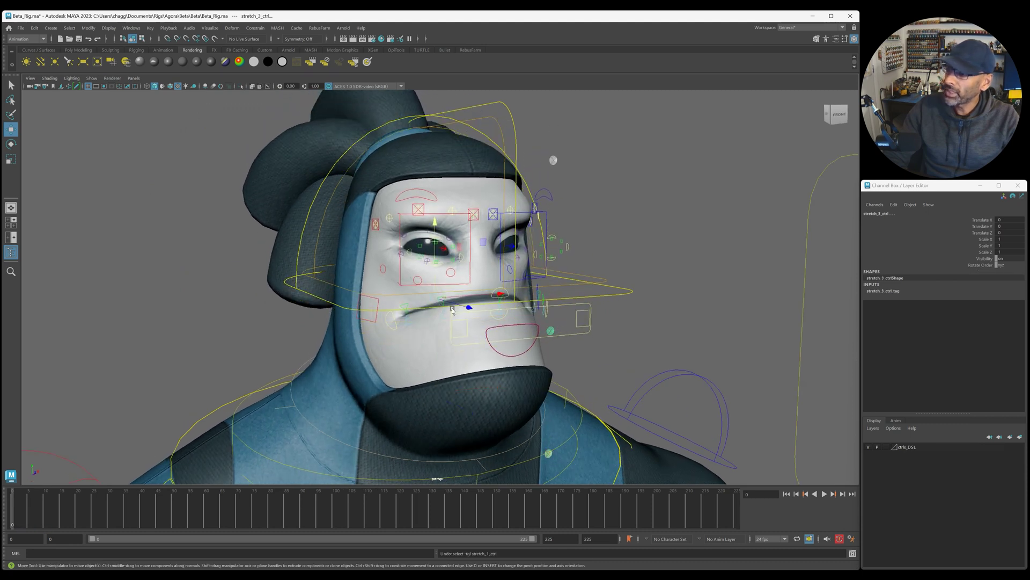
- Test squashing the head by moving the upper stretch control alone downward, and undo the move
{"action": "right_click_drag", "start_coordinate": [470, 332], "coordinate": [486, 345], "text": "alt"}
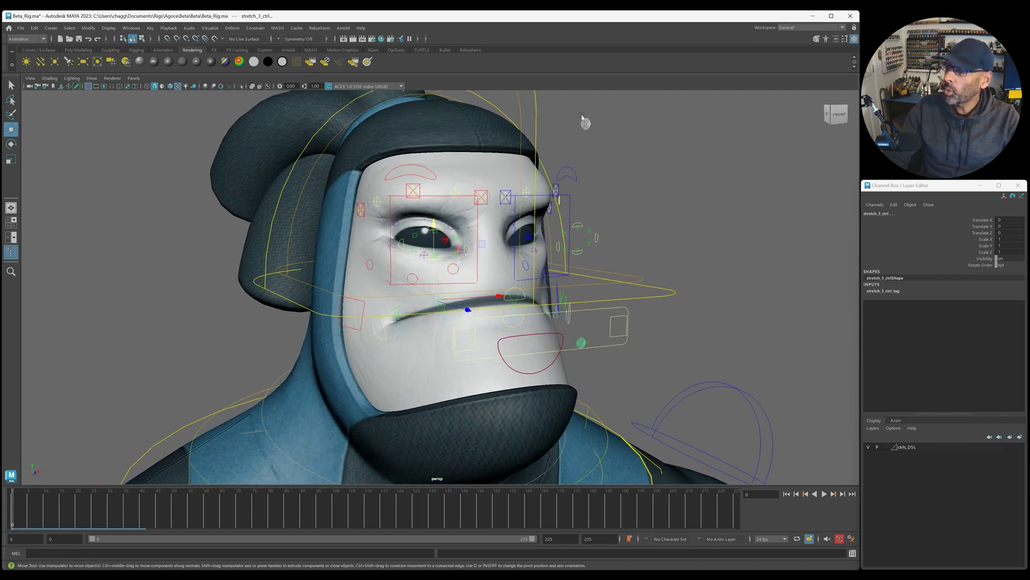
{"action": "left_click", "coordinate": [584, 121]}
{"action": "left_click_drag", "start_coordinate": [433, 125], "coordinate": [436, 161]}
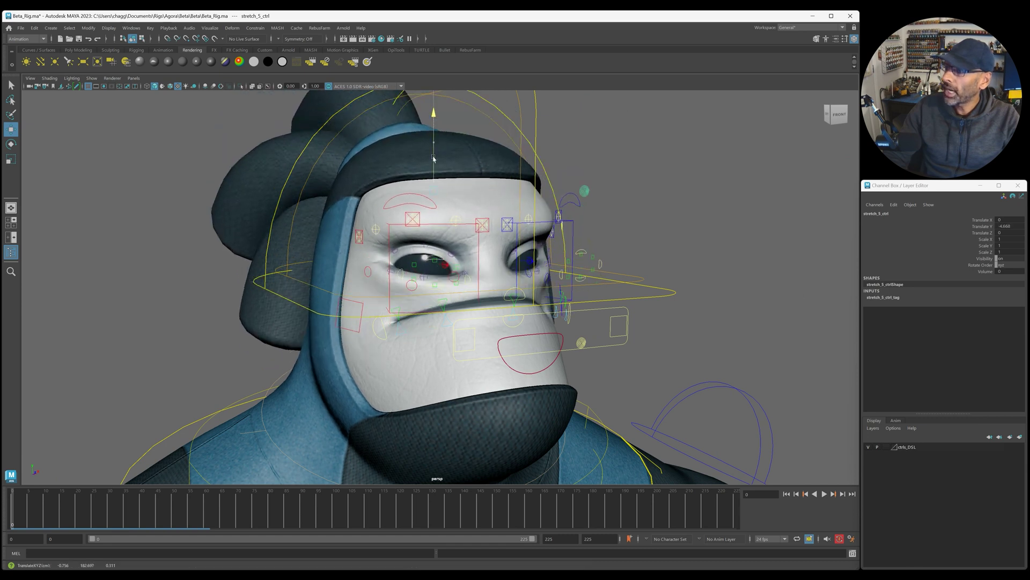
{"action": "key", "text": "ctrl+z"}
{"action": "key", "text": "ctrl+z"}
- Test moving the character's right main eyebrow control from a front view, and undo the move
{"action": "left_click_drag", "start_coordinate": [618, 177], "coordinate": [578, 180], "text": "alt"}
{"action": "left_click", "coordinate": [573, 173]}
{"action": "left_click_drag", "start_coordinate": [399, 158], "coordinate": [391, 152]}
{"action": "key", "text": "ctrl+z"}
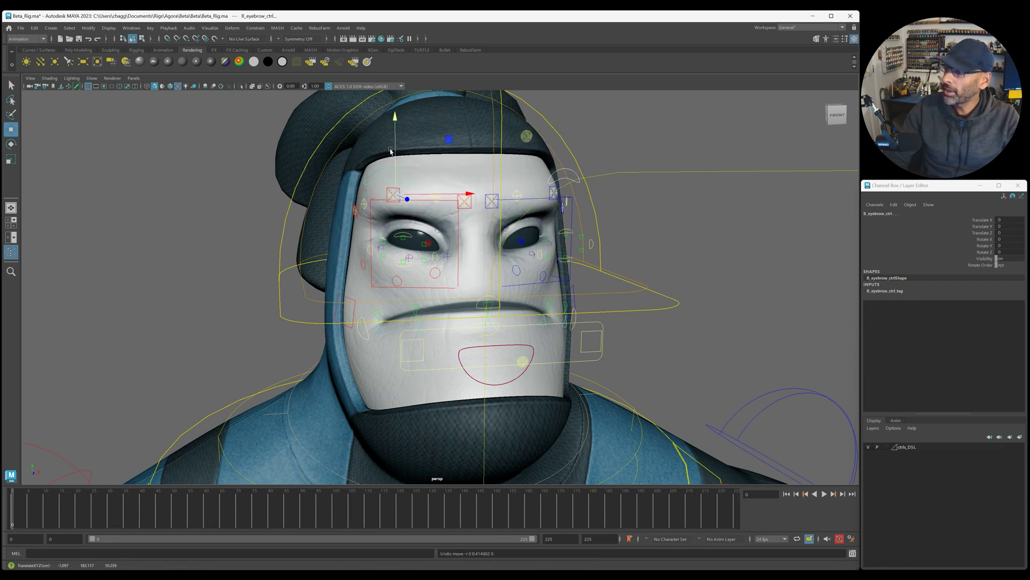
- Test the individual controls and sub-controls along the right eyebrow, undo the move, and select the outer sub-control
{"action": "left_click", "coordinate": [362, 206]}
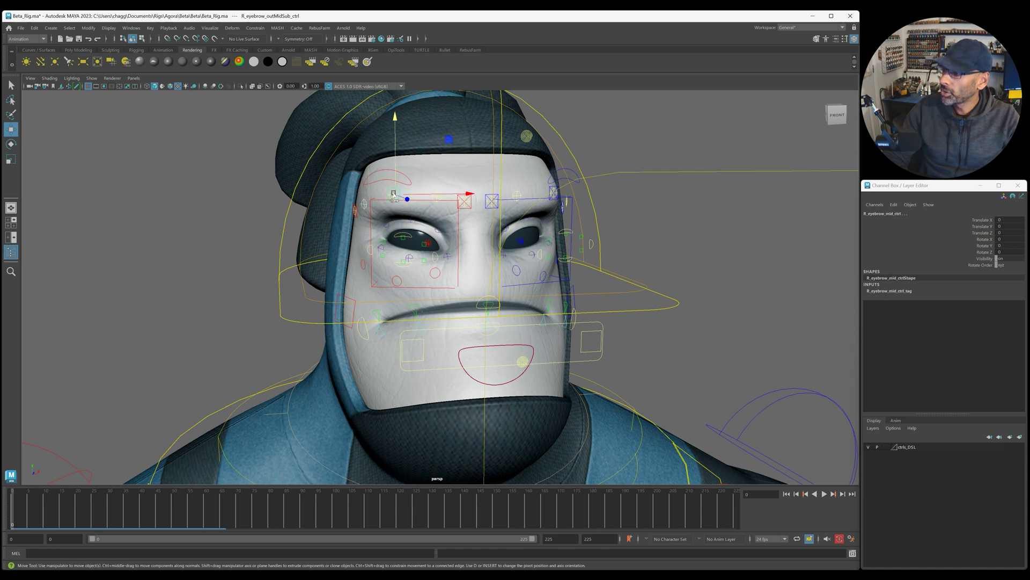
{"action": "left_click", "coordinate": [464, 204]}
{"action": "left_click", "coordinate": [438, 196]}
{"action": "middle_click_drag", "start_coordinate": [372, 220], "coordinate": [358, 198]}
{"action": "key", "text": "ctrl+z"}
{"action": "left_click", "coordinate": [355, 212]}
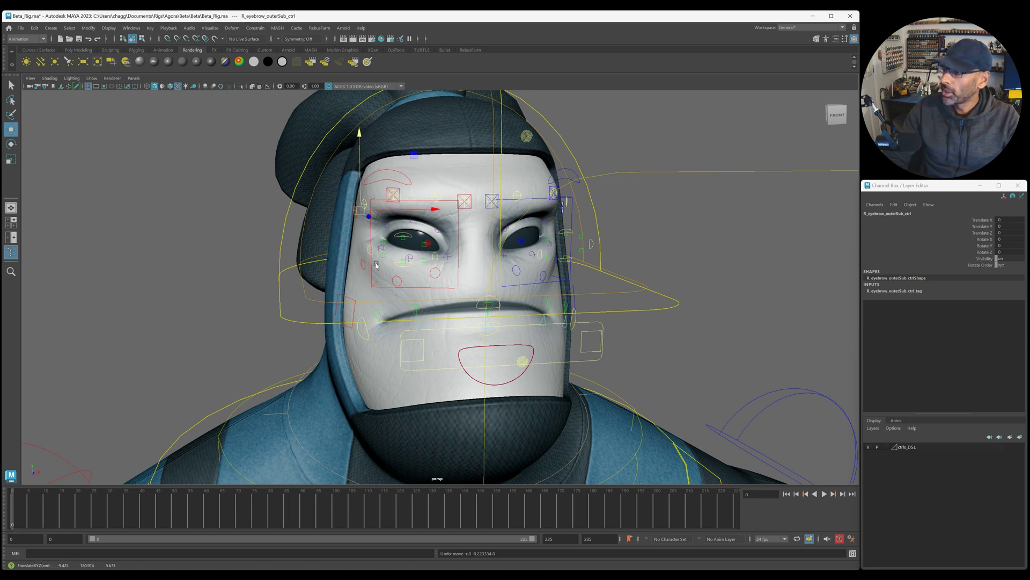
- Test moving the right eyeball control around the eye up close, and undo the move
{"action": "scroll", "coordinate": [376, 265], "scroll_direction": "up", "scroll_amount": 3}
{"action": "scroll", "coordinate": [390, 257], "scroll_direction": "up", "scroll_amount": 3}
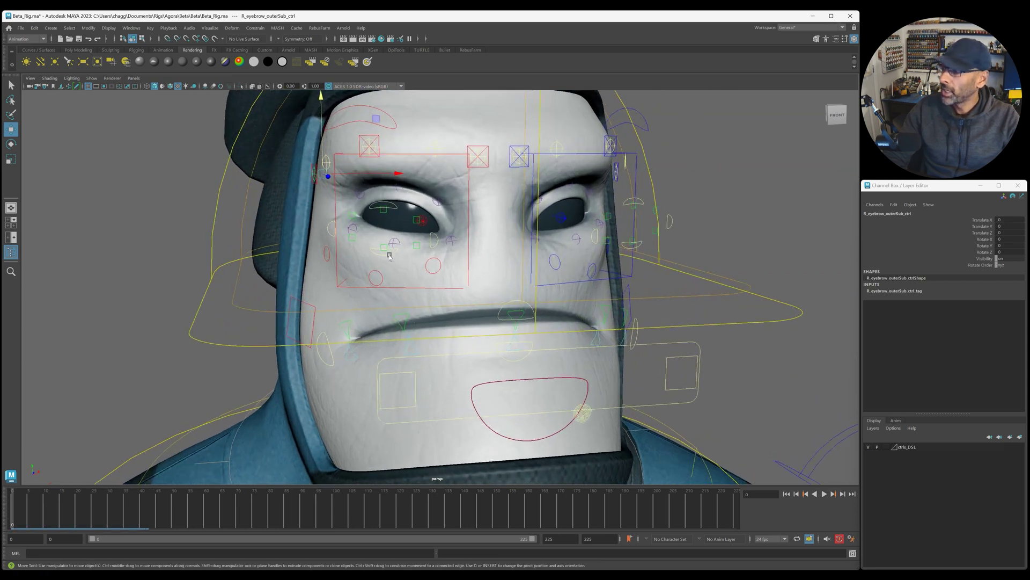
{"action": "left_click_drag", "start_coordinate": [390, 257], "coordinate": [398, 253], "text": "alt"}
{"action": "scroll", "coordinate": [393, 273], "scroll_direction": "up", "scroll_amount": 2}
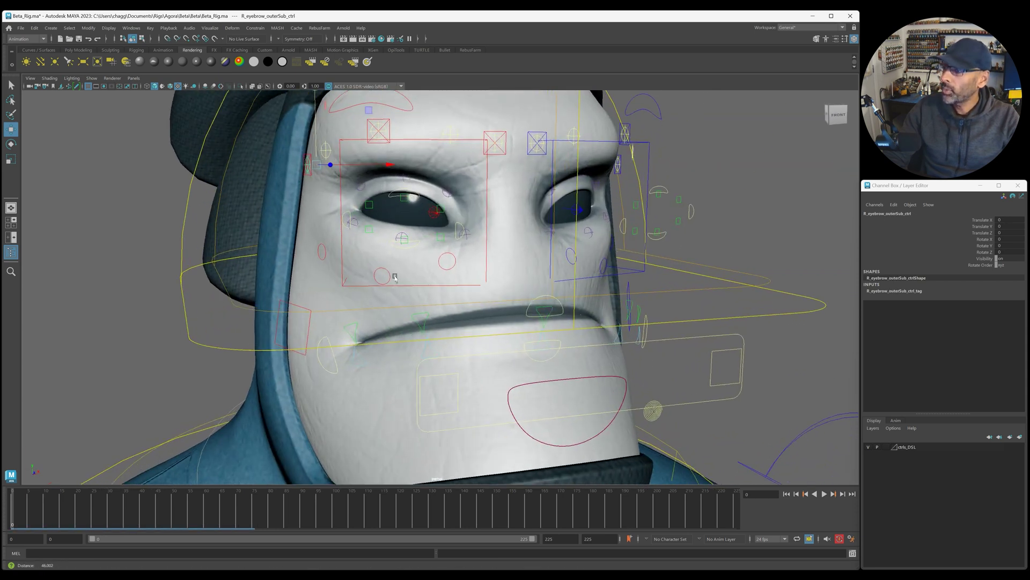
{"action": "left_click", "coordinate": [484, 228]}
{"action": "mouse_move", "coordinate": [412, 205]}
{"action": "left_mouse_down"}
{"action": "mouse_move", "coordinate": [395, 217]}
{"action": "mouse_move", "coordinate": [421, 203]}
{"action": "mouse_move", "coordinate": [412, 207]}
{"action": "left_mouse_up"}
{"action": "key", "text": "ctrl+z"}
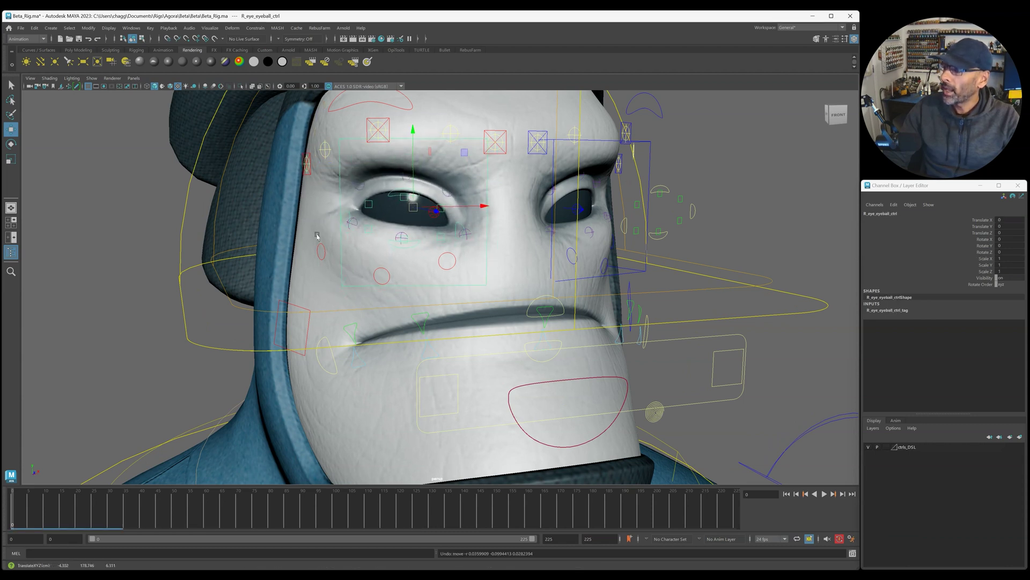
- Test the right eye's outer corner control and the small lower eyelid controls, undoing the moves
{"action": "left_click", "coordinate": [167, 236]}
{"action": "left_click", "coordinate": [348, 216]}
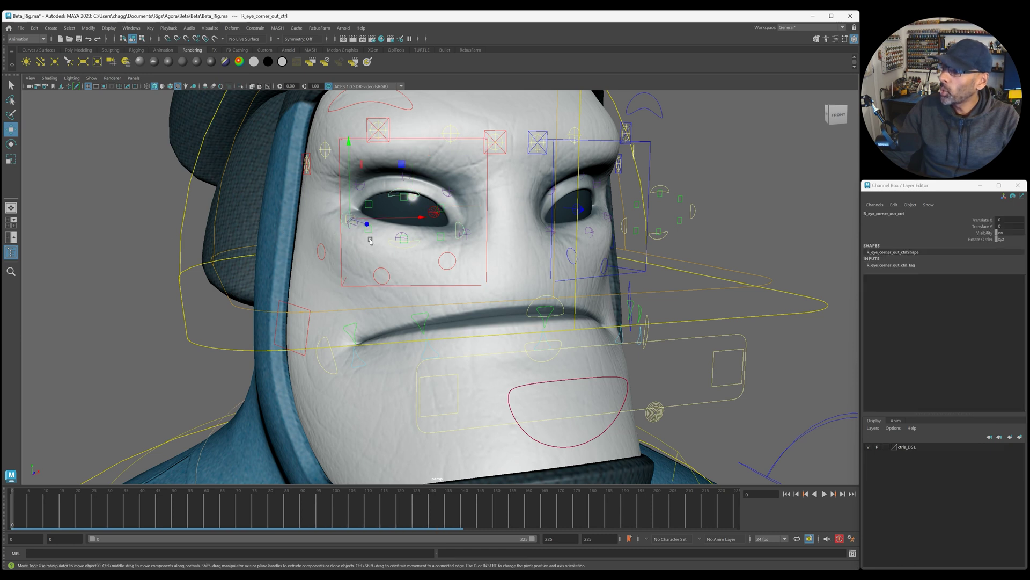
{"action": "left_click_drag", "start_coordinate": [410, 217], "coordinate": [410, 229]}
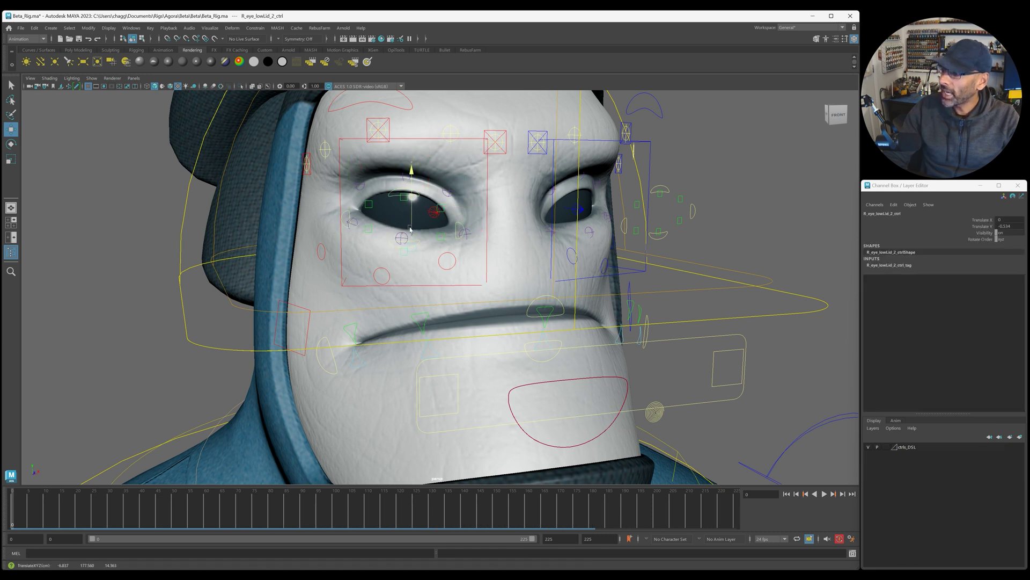
{"action": "key", "text": "ctrl+z"}
{"action": "left_click", "coordinate": [446, 204]}
{"action": "key", "text": "ctrl+z"}
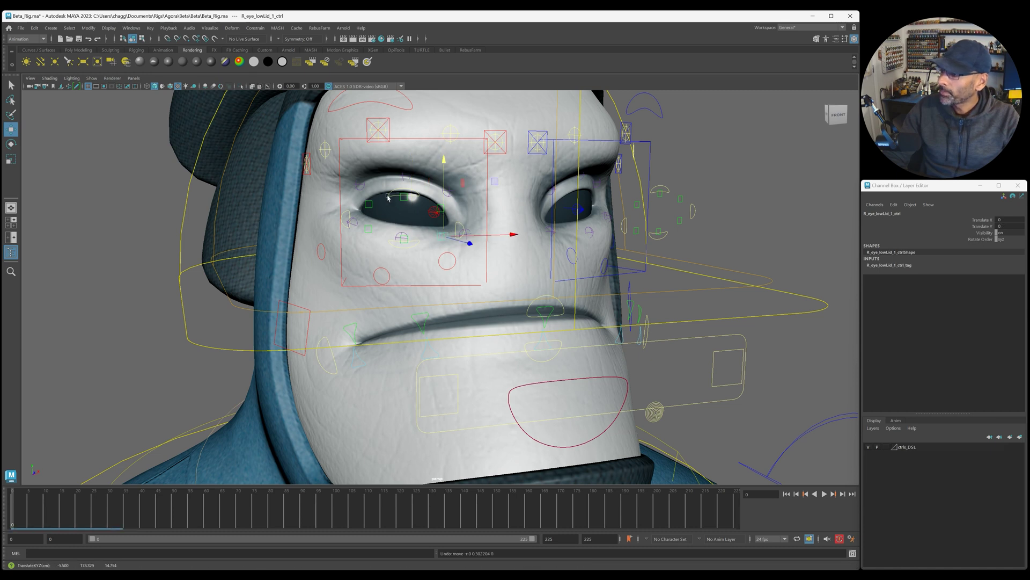
- Test moving the right eye's main upper and lower eyelid controls vertically, undoing each move
{"action": "left_click", "coordinate": [404, 197]}
{"action": "mouse_move", "coordinate": [404, 197]}
{"action": "left_mouse_down"}
{"action": "mouse_move", "coordinate": [404, 167]}
{"action": "mouse_move", "coordinate": [405, 177]}
{"action": "left_mouse_up"}
{"action": "key", "text": "ctrl+z"}
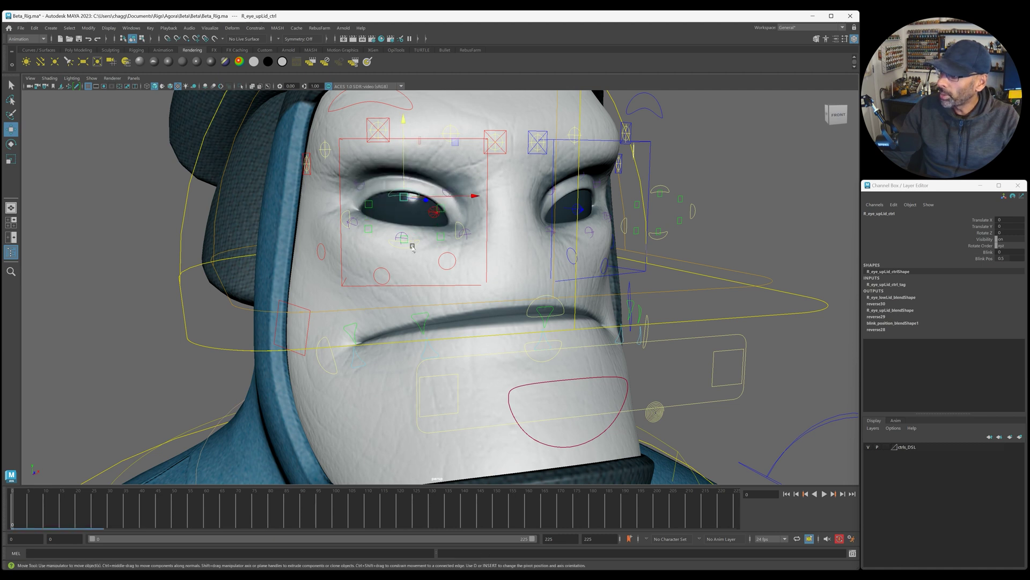
{"action": "left_click", "coordinate": [412, 246]}
{"action": "mouse_move", "coordinate": [411, 221]}
{"action": "left_mouse_down"}
{"action": "mouse_move", "coordinate": [413, 188]}
{"action": "mouse_move", "coordinate": [412, 215]}
{"action": "mouse_move", "coordinate": [413, 202]}
{"action": "left_mouse_up"}
{"action": "key", "text": "ctrl+z"}
- Test moving the corner controls of the right eye, and undo the move
{"action": "left_click", "coordinate": [447, 241]}
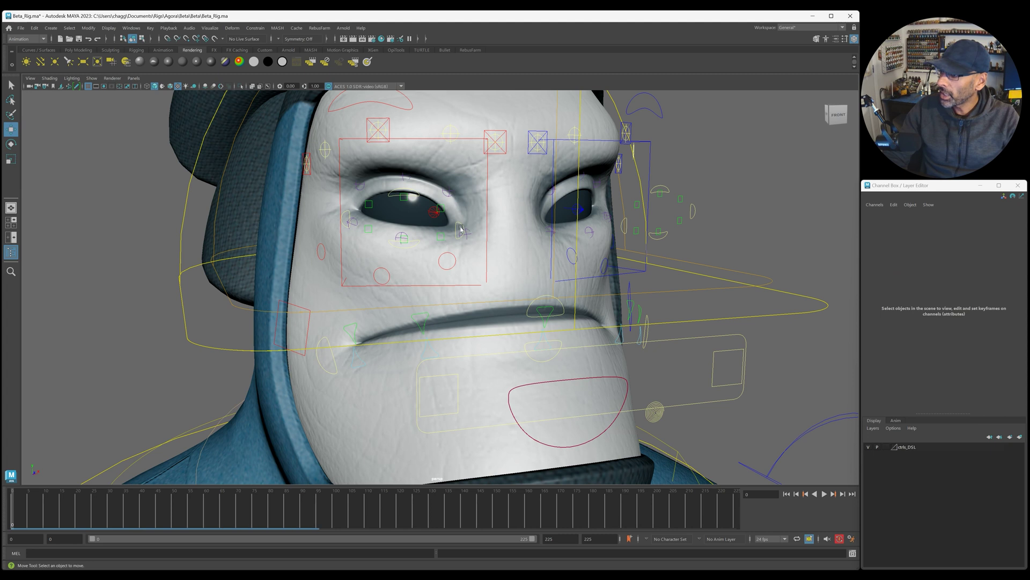
{"action": "left_click", "coordinate": [458, 236]}
{"action": "mouse_move", "coordinate": [457, 236]}
{"action": "left_mouse_down"}
{"action": "mouse_move", "coordinate": [460, 225]}
{"action": "mouse_move", "coordinate": [458, 239]}
{"action": "left_mouse_up"}
{"action": "key", "text": "ctrl+z"}
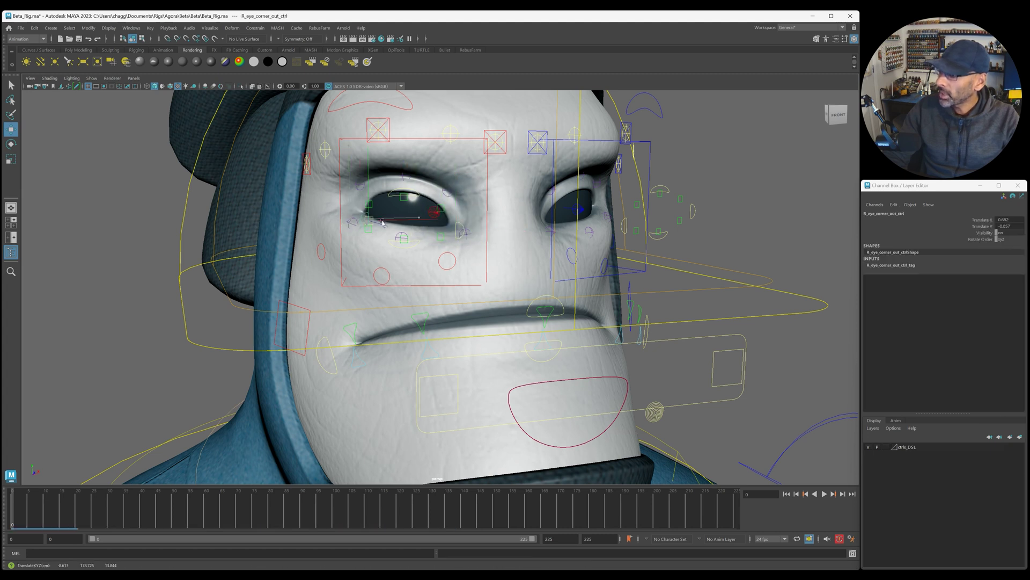
- Test raising the inner control of the right upper eye socket, and undo the move
{"action": "left_click_drag", "start_coordinate": [358, 223], "coordinate": [400, 225], "text": "alt"}
{"action": "middle_click_drag", "start_coordinate": [400, 224], "coordinate": [362, 326], "text": "alt"}
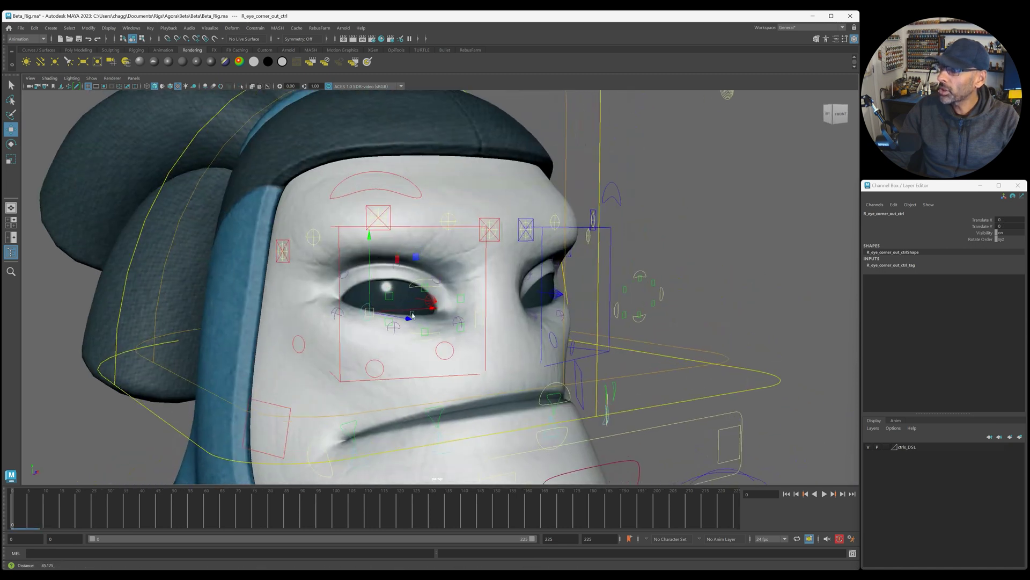
{"action": "scroll", "coordinate": [361, 326], "scroll_direction": "up", "scroll_amount": 3}
{"action": "left_click", "coordinate": [438, 280]}
{"action": "left_click_drag", "start_coordinate": [437, 261], "coordinate": [438, 242]}
{"action": "key", "text": "ctrl+z"}
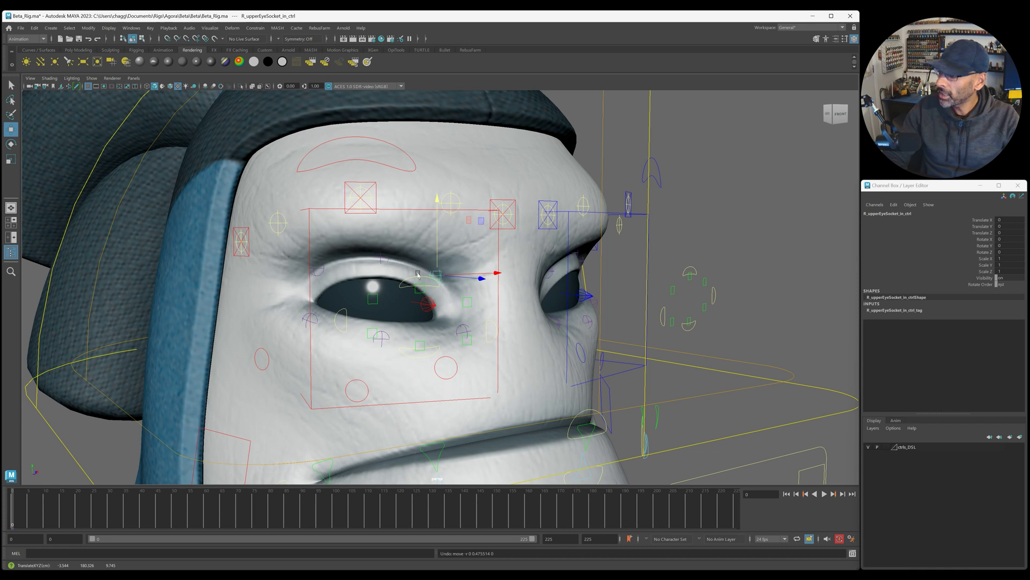
- Select the outer controls of the right upper eye socket together, test lowering them, and undo the changes
{"action": "left_click", "coordinate": [380, 256]}
{"action": "left_click", "coordinate": [319, 269]}
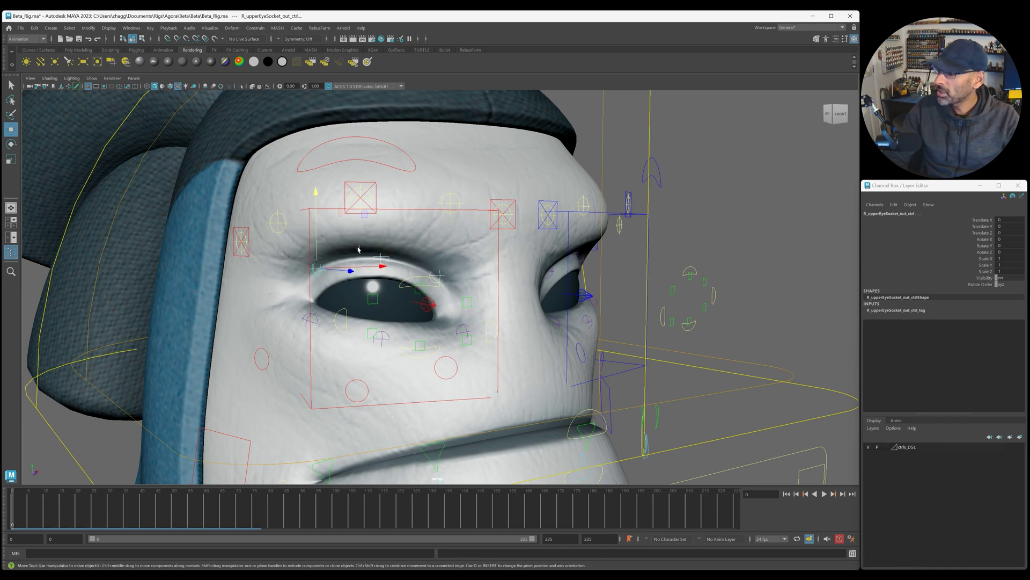
{"action": "mouse_move", "coordinate": [316, 236]}
{"action": "left_mouse_down"}
{"action": "mouse_move", "coordinate": [315, 218]}
{"action": "mouse_move", "coordinate": [316, 246]}
{"action": "left_mouse_up"}
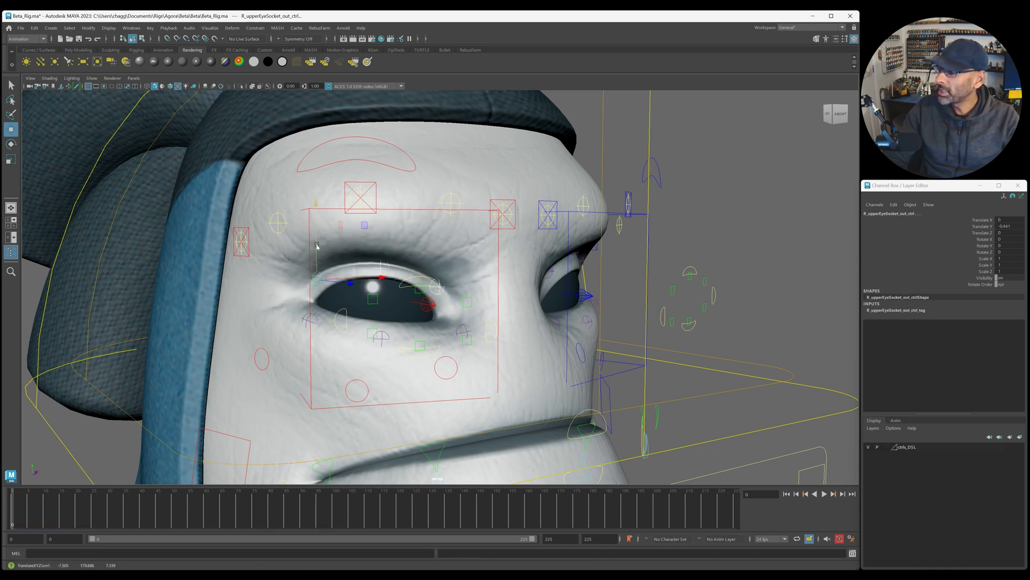
{"action": "key", "text": "ctrl+z"}
{"action": "key", "text": "ctrl+z"}
- Select the right cheekbone controls together, test moving them, and undo the move
{"action": "left_click_drag", "start_coordinate": [316, 247], "coordinate": [387, 361], "text": "alt"}
{"action": "left_click", "coordinate": [423, 386]}
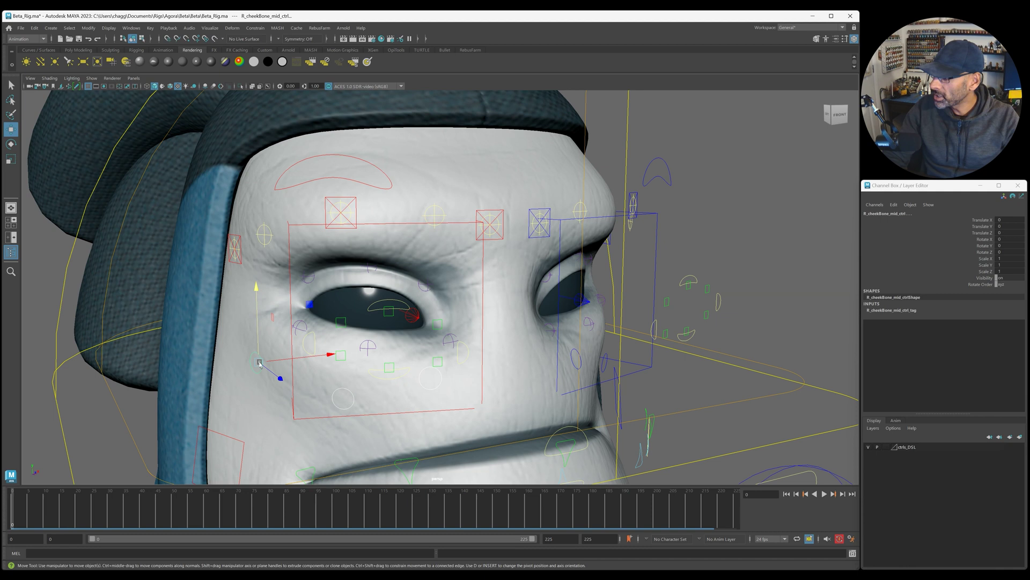
{"action": "mouse_move", "coordinate": [254, 321]}
{"action": "left_mouse_down"}
{"action": "mouse_move", "coordinate": [259, 346]}
{"action": "mouse_move", "coordinate": [263, 318]}
{"action": "mouse_move", "coordinate": [264, 336]}
{"action": "left_mouse_up"}
{"action": "key", "text": "ctrl+z"}
- Select the control at the right eye's pupil, test rotating it, and undo the changes
{"action": "left_click_drag", "start_coordinate": [448, 386], "coordinate": [540, 329], "text": "alt"}
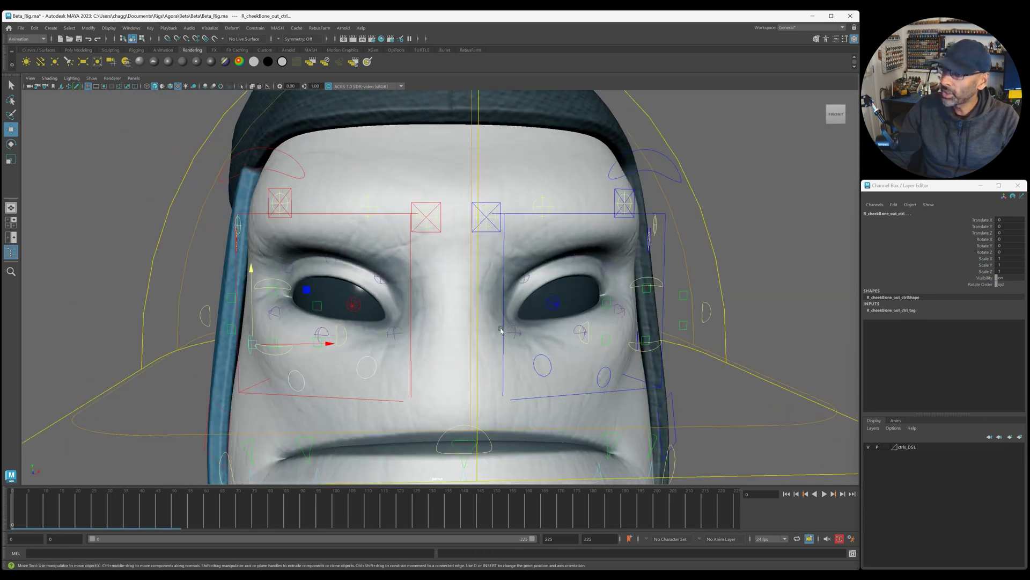
{"action": "left_click", "coordinate": [351, 304]}
{"action": "left_click_drag", "start_coordinate": [351, 304], "coordinate": [332, 338], "text": "alt"}
{"action": "key", "text": "e"}
{"action": "key", "text": "ctrl+z"}
{"action": "key", "text": "ctrl+z"}
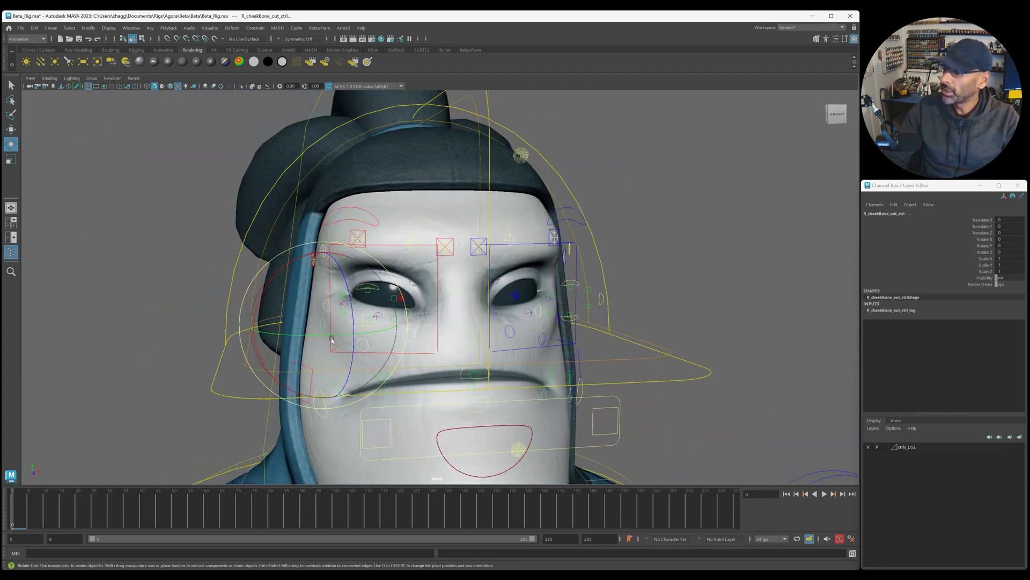
- Rotate the jaw control on the chin to open the mouth, and clear the selection
{"action": "left_click_drag", "start_coordinate": [391, 292], "coordinate": [396, 291], "text": "alt"}
{"action": "middle_click_drag", "start_coordinate": [443, 345], "coordinate": [426, 243], "text": "alt"}
{"action": "left_click_drag", "start_coordinate": [317, 334], "coordinate": [343, 334], "text": "alt"}
{"action": "right_click_drag", "start_coordinate": [344, 334], "coordinate": [461, 295], "text": "alt"}
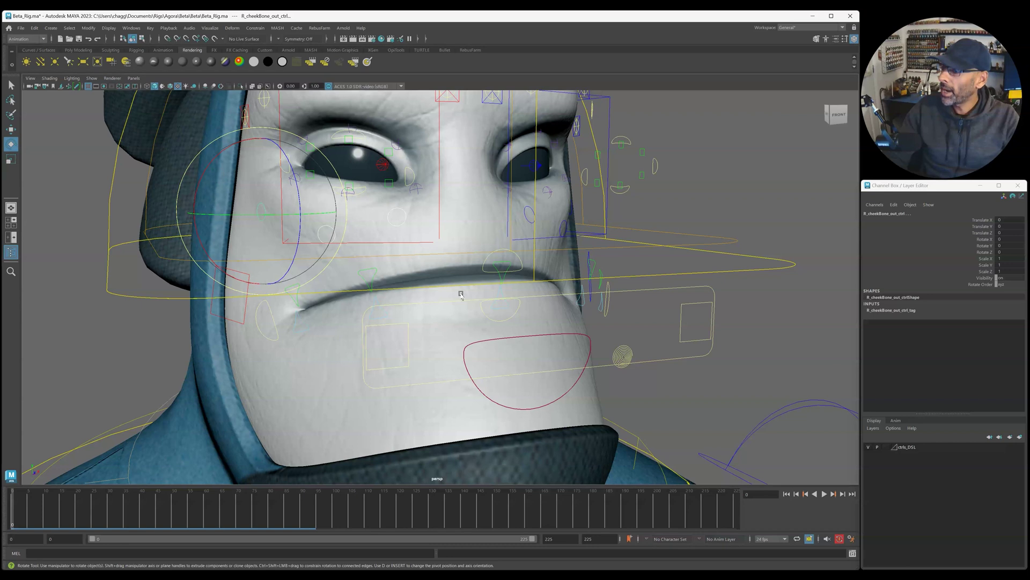
{"action": "left_click", "coordinate": [537, 407]}
{"action": "right_click_drag", "start_coordinate": [570, 398], "coordinate": [548, 387], "text": "alt"}
{"action": "left_click_drag", "start_coordinate": [405, 302], "coordinate": [397, 335]}
{"action": "left_click", "coordinate": [478, 351]}
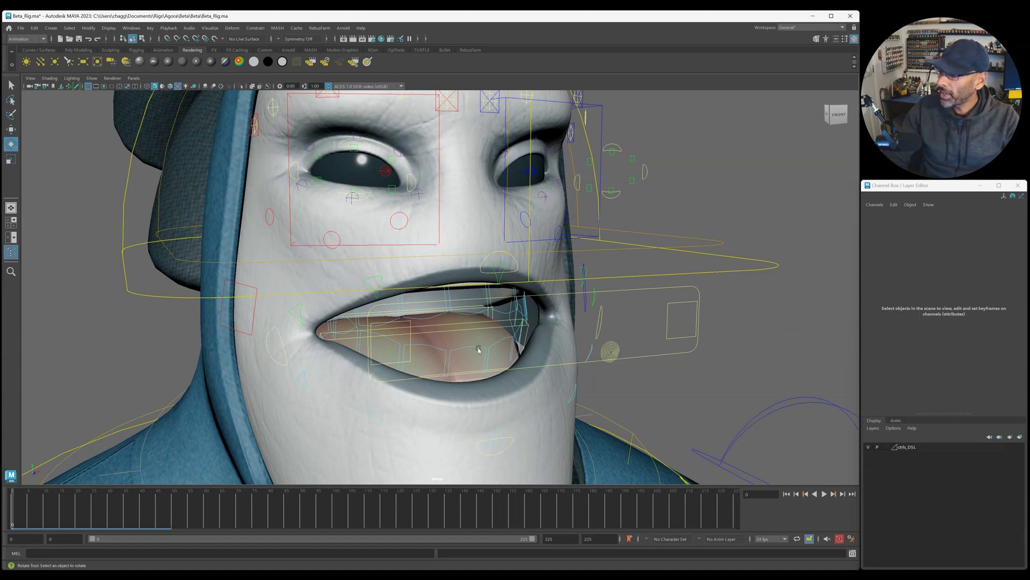
- Test transforming the teeth controls inside the open mouth, starting with the central lower one, undoing each change
{"action": "left_click", "coordinate": [482, 350]}
{"action": "left_click_drag", "start_coordinate": [481, 351], "coordinate": [460, 305]}
{"action": "key", "text": "ctrl+z"}
{"action": "key", "text": "w"}
{"action": "key", "text": "ctrl+z"}
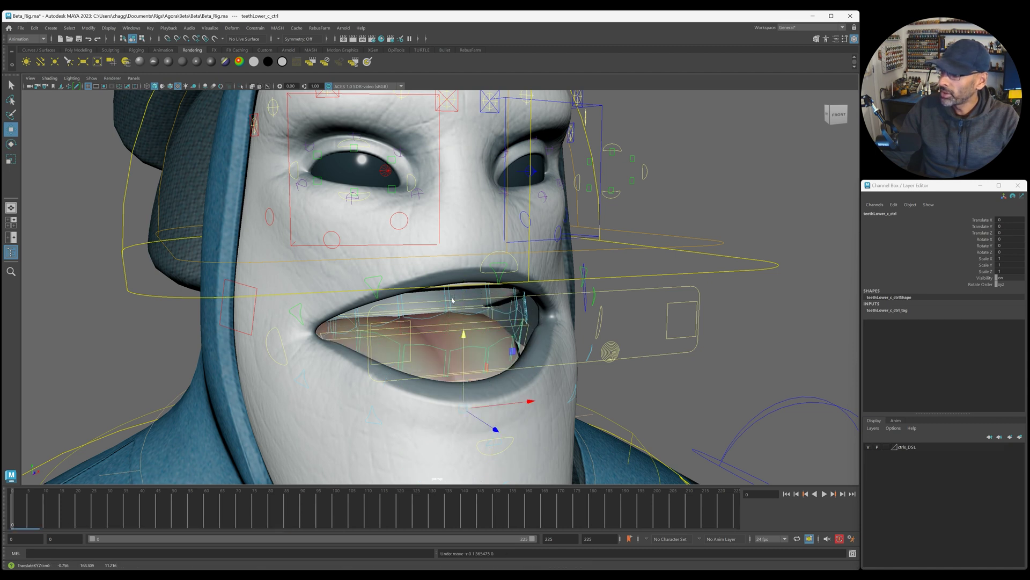
{"action": "left_click", "coordinate": [448, 295]}
{"action": "left_click_drag", "start_coordinate": [458, 237], "coordinate": [513, 274]}
{"action": "key", "text": "ctrl+z"}
- Test moving the mouth_upLip_central_ctrl control slightly on the upper lip, and undo the changes
{"action": "left_click", "coordinate": [487, 256]}
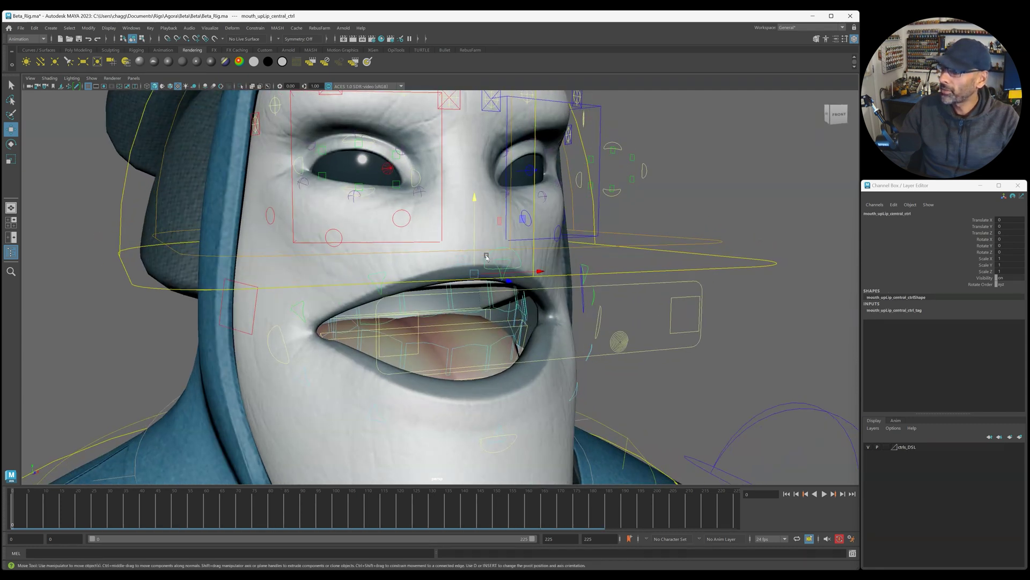
{"action": "mouse_move", "coordinate": [475, 245]}
{"action": "left_mouse_down"}
{"action": "mouse_move", "coordinate": [478, 271]}
{"action": "mouse_move", "coordinate": [477, 246]}
{"action": "left_mouse_up"}
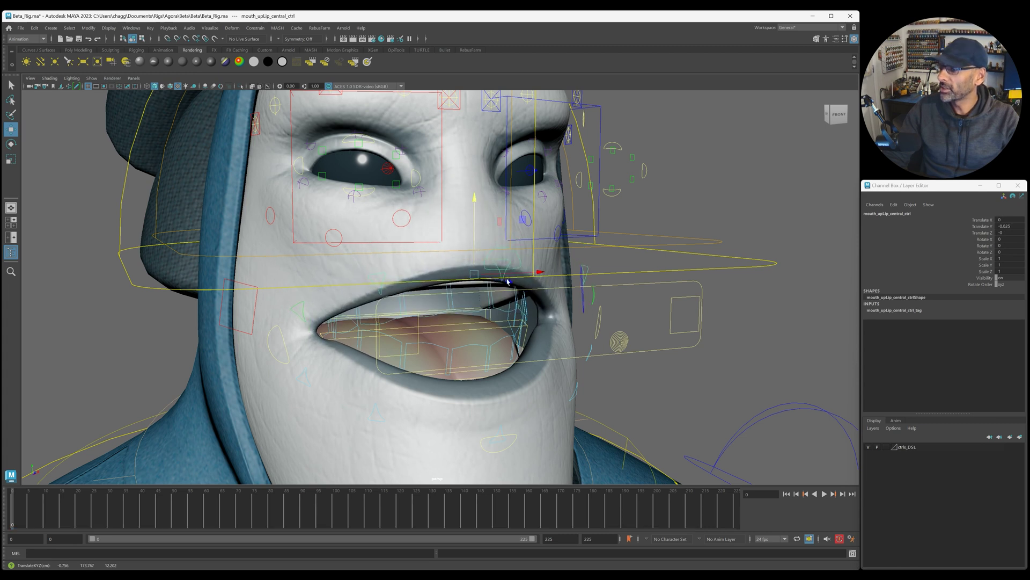
{"action": "left_click", "coordinate": [504, 262]}
{"action": "key", "text": "ctrl+z"}
{"action": "key", "text": "ctrl+z"}
- Test moving the mouth_upLip_c_ctrl control on the upper lip up and down, and undo the changes
{"action": "left_click", "coordinate": [513, 269]}
{"action": "left_click", "coordinate": [504, 264]}
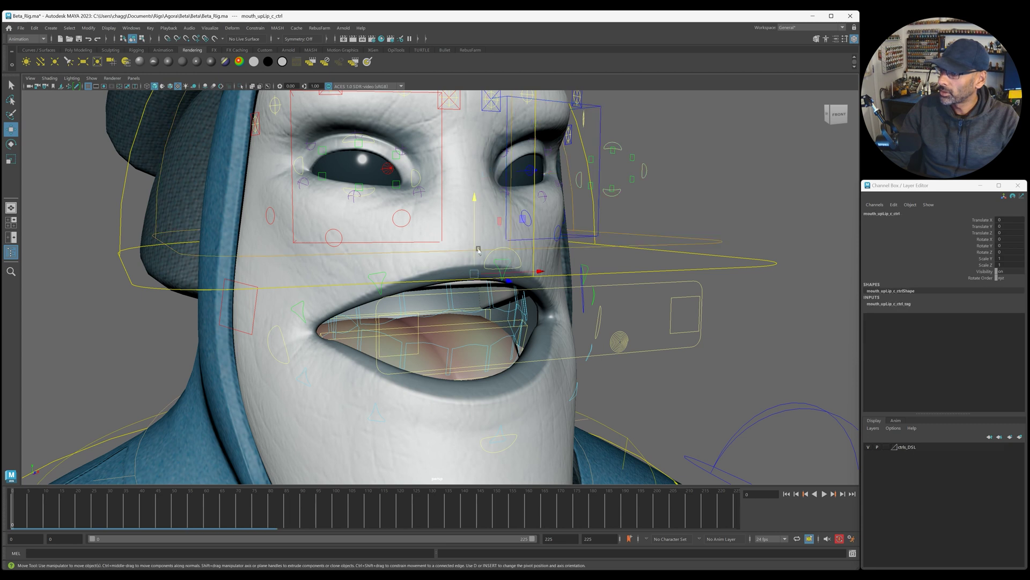
{"action": "key", "text": "ctrl+z"}
{"action": "key", "text": "ctrl+z"}
{"action": "key", "text": "ctrl+z"}
{"action": "key", "text": "ctrl+z"}
{"action": "key", "text": "ctrl+z"}
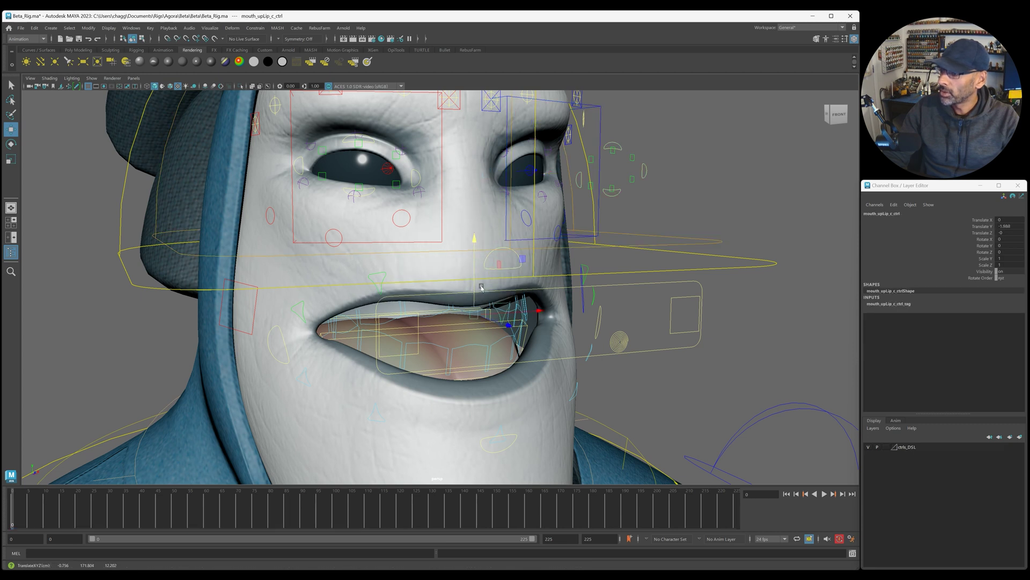
- Test raising the mouth_upLip_central_ctrl control to lift the middle of the upper lip, and undo the changes
{"action": "left_click", "coordinate": [516, 259]}
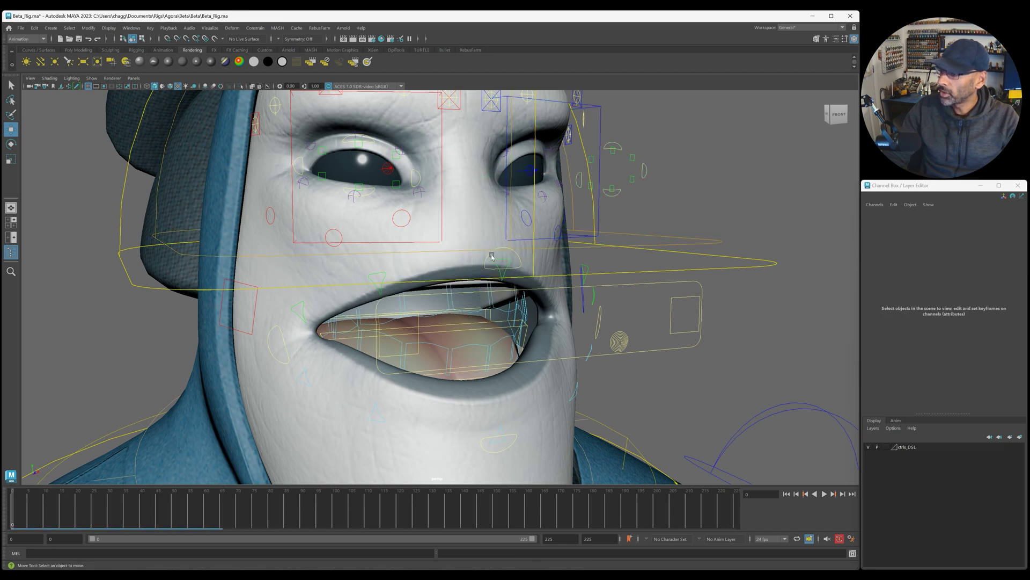
{"action": "key", "text": "ctrl+z"}
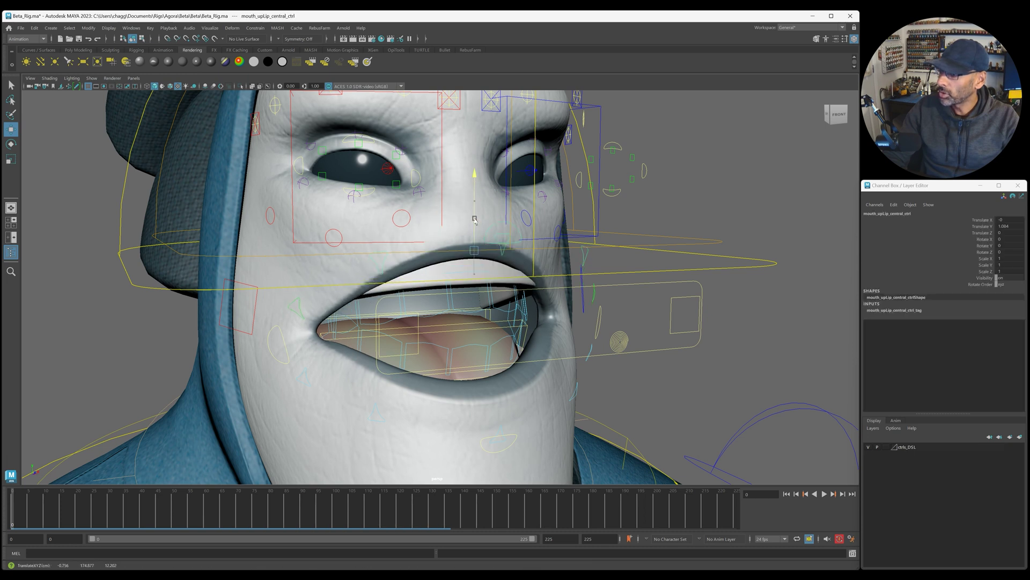
{"action": "key", "text": "ctrl+z"}
{"action": "key", "text": "ctrl+z"}
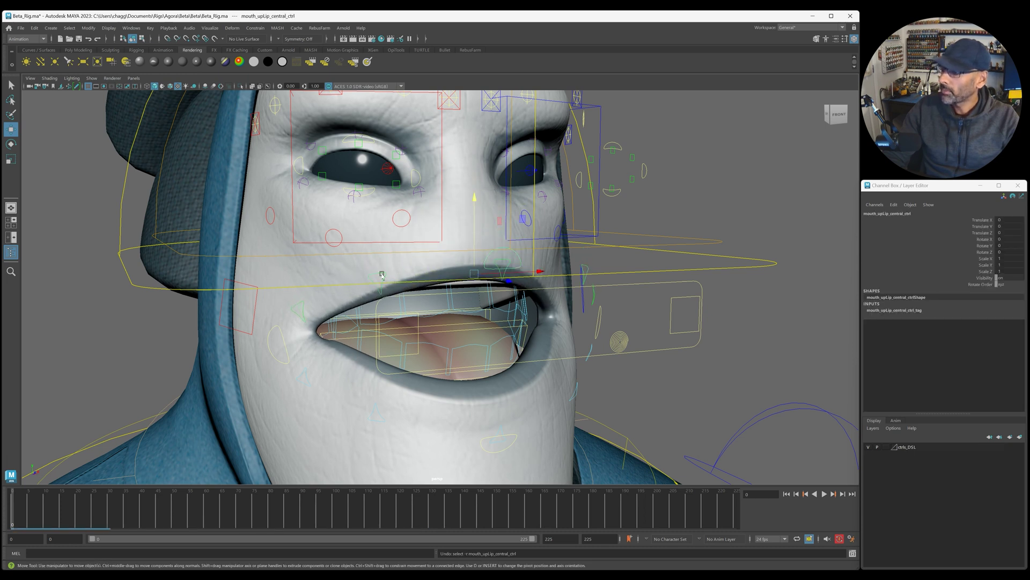
{"action": "key", "text": "ctrl+z"}
- Test raising the paired mouth_upLip_c side controls on the upper lip, and undo the move
{"action": "left_click_drag", "start_coordinate": [550, 277], "coordinate": [565, 266], "text": "alt"}
{"action": "left_click_drag", "start_coordinate": [518, 244], "coordinate": [517, 207]}
{"action": "key", "text": "ctrl+z"}
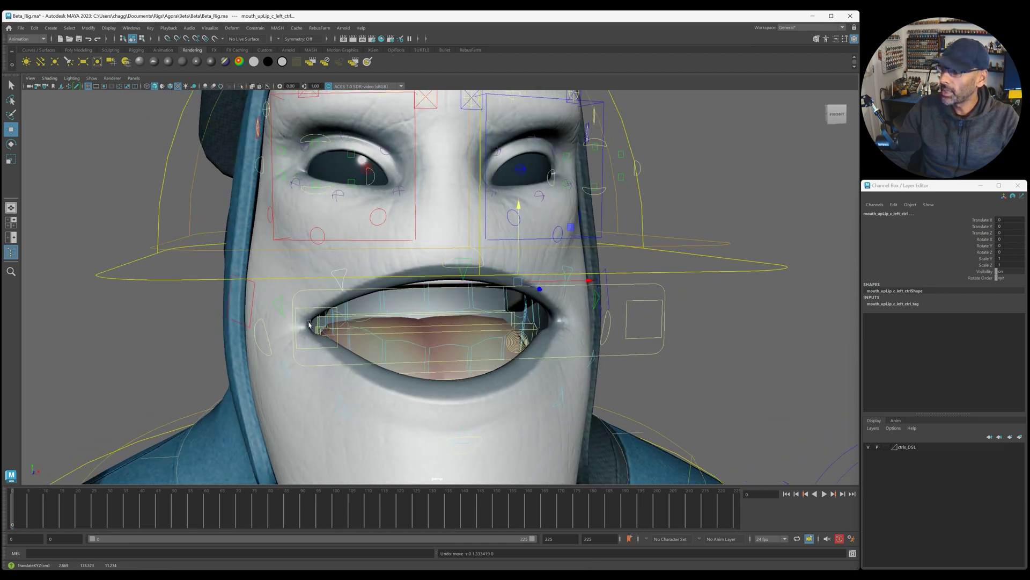
- Select the upper lip's right and left corner controls, test moving them, and undo the changes
{"action": "left_click", "coordinate": [281, 304]}
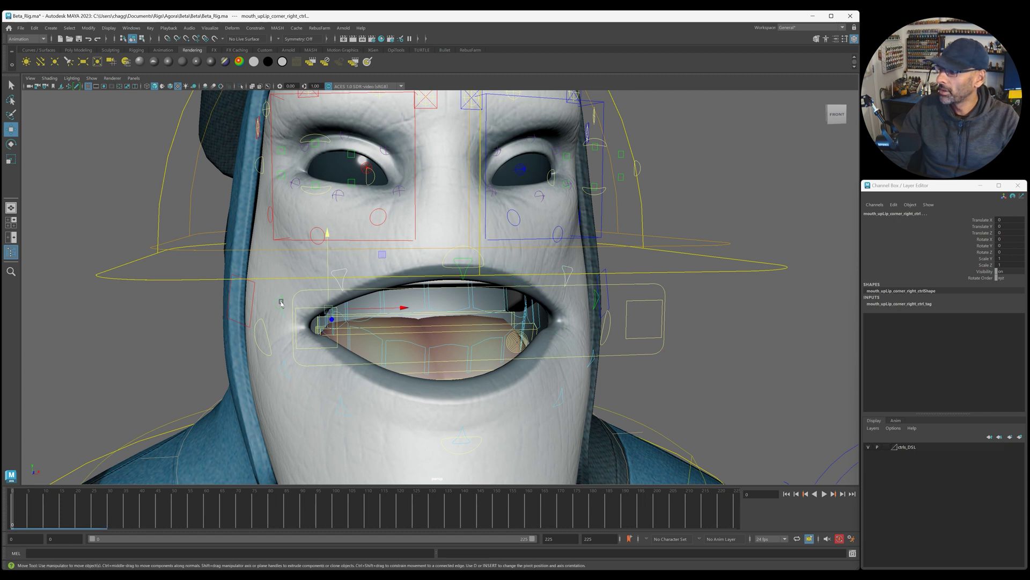
{"action": "left_click", "coordinate": [596, 299]}
{"action": "mouse_move", "coordinate": [541, 261]}
{"action": "left_mouse_down"}
{"action": "mouse_move", "coordinate": [545, 200]}
{"action": "mouse_move", "coordinate": [548, 271]}
{"action": "left_mouse_up"}
{"action": "key", "text": "ctrl+z"}
{"action": "key", "text": "ctrl+z"}
{"action": "key", "text": "ctrl+z"}
{"action": "key", "text": "ctrl+z"}
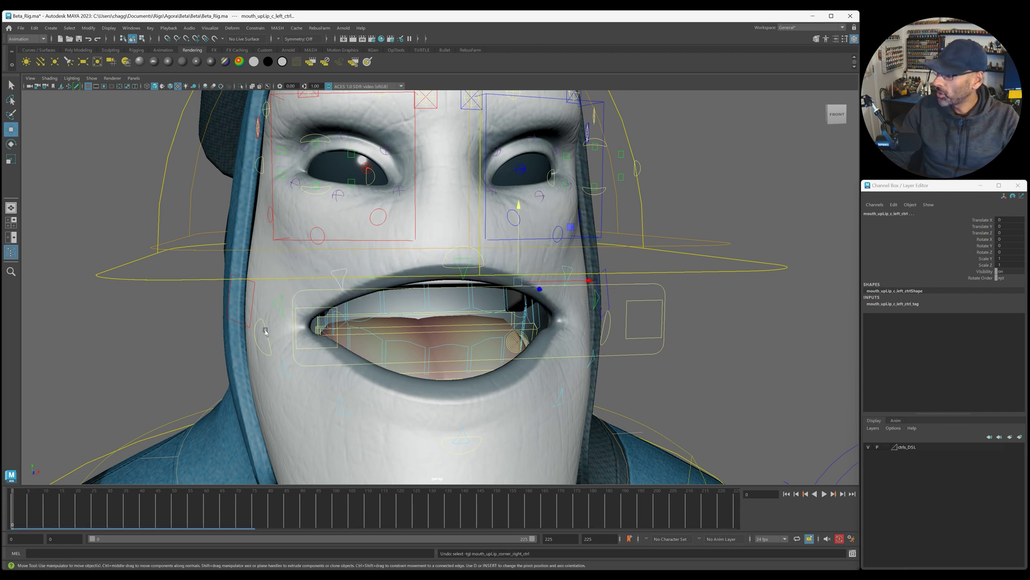
- Test the middle and side mouth_lowLip_c controls on the lower lip, and undo the changes
{"action": "left_click", "coordinate": [288, 373]}
{"action": "left_click", "coordinate": [427, 431]}
{"action": "left_click", "coordinate": [507, 422]}
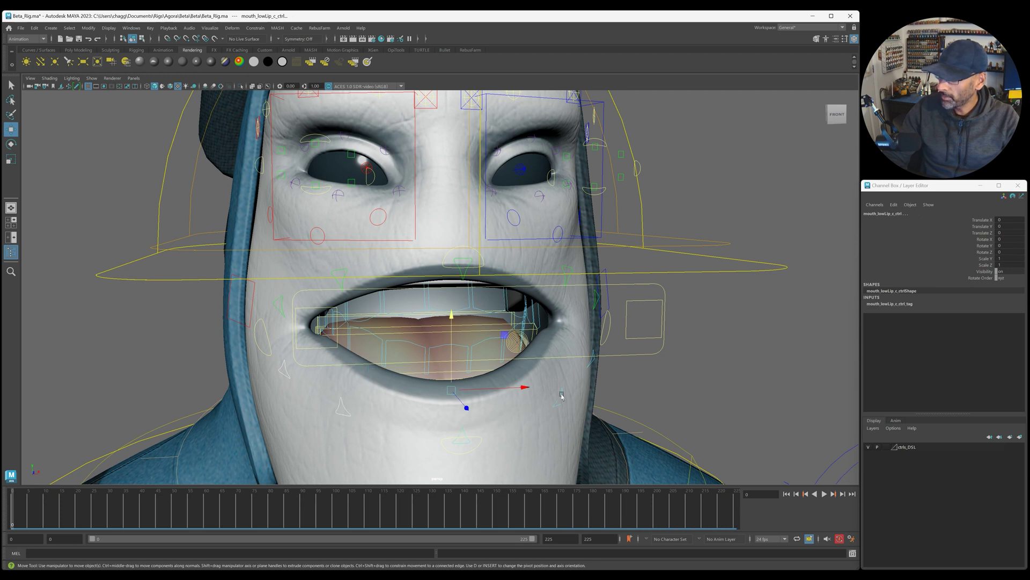
{"action": "key", "text": "ctrl+z"}
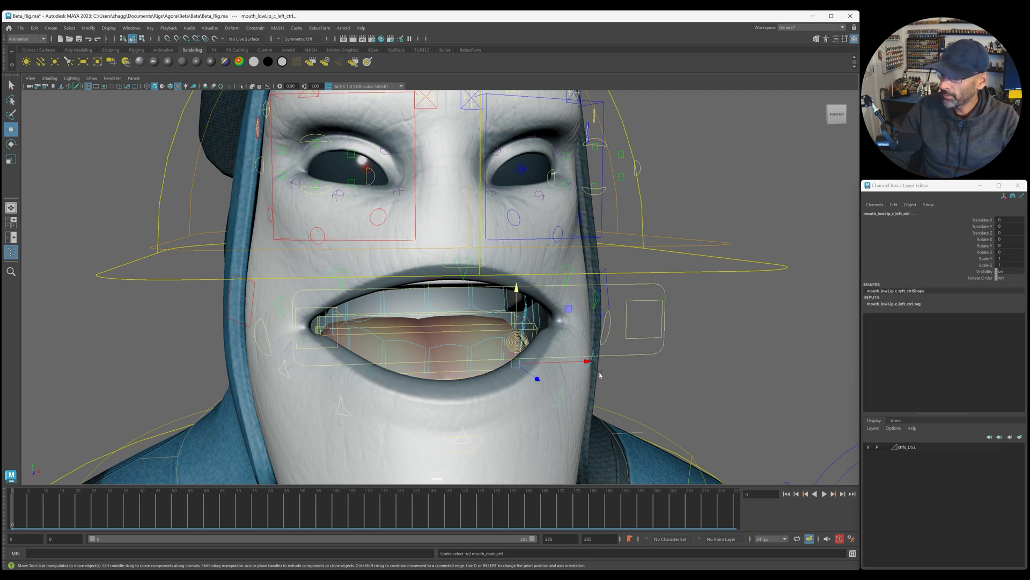
- Test moving the lower lip's corner controls, including mouth_lowLip_corner_left_ctrl, and undo the move
{"action": "left_click_drag", "start_coordinate": [600, 369], "coordinate": [582, 344], "text": "alt"}
{"action": "left_click", "coordinate": [537, 344]}
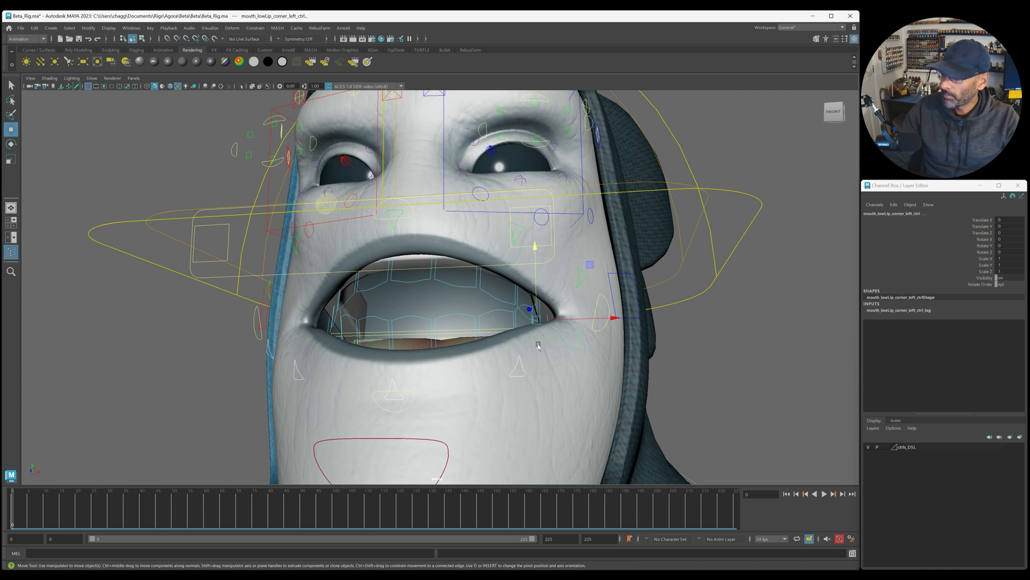
{"action": "left_click_drag", "start_coordinate": [535, 294], "coordinate": [524, 341]}
{"action": "key", "text": "ctrl+z"}
{"action": "key", "text": "ctrl+z"}
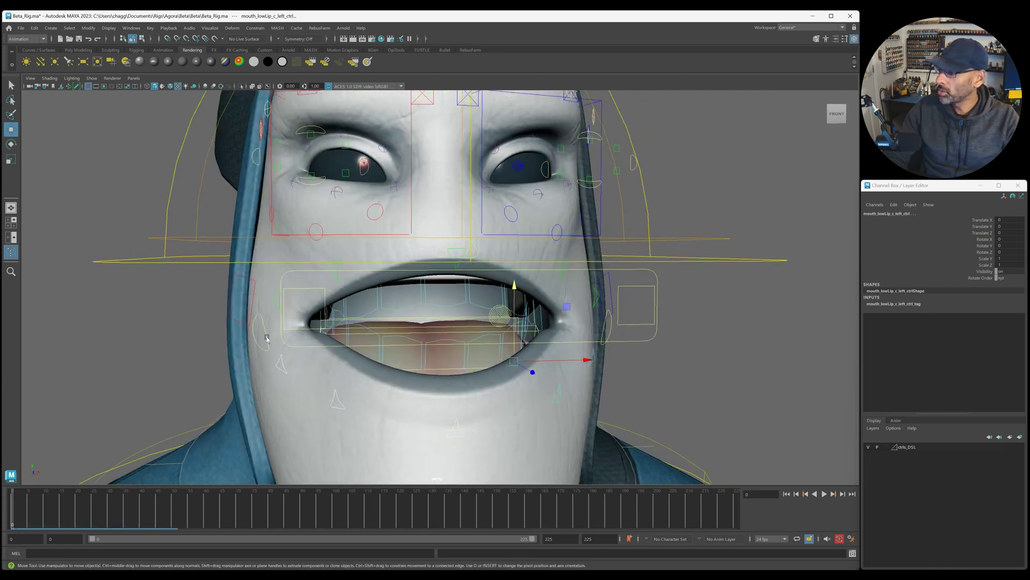
- Select both mouth corner controls, test raising them into a smile, and undo the changes
{"action": "left_click", "coordinate": [265, 337]}
{"action": "left_click", "coordinate": [603, 326]}
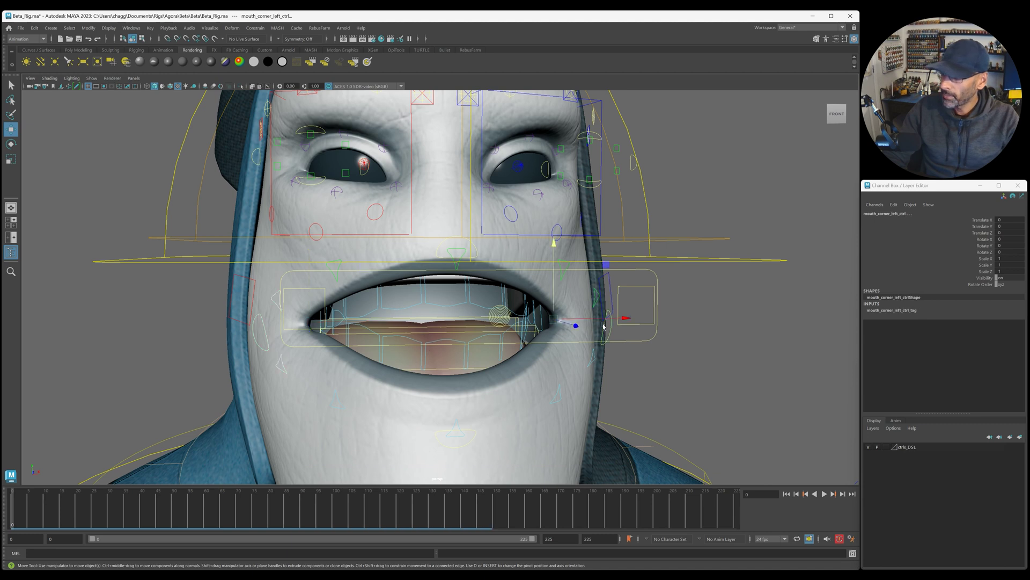
{"action": "left_click_drag", "start_coordinate": [554, 283], "coordinate": [549, 222]}
{"action": "key", "text": "ctrl+z"}
{"action": "key", "text": "ctrl+z"}
{"action": "key", "text": "ctrl+z"}
{"action": "key", "text": "ctrl+z"}
{"action": "key", "text": "ctrl+z"}
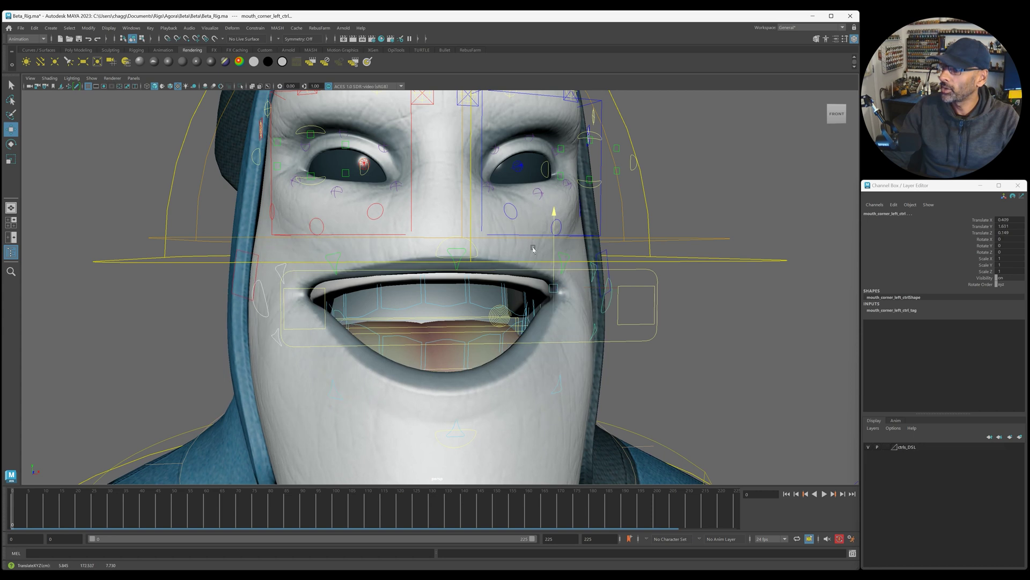
- Undo the earlier edits back to the closed jaw pose
{"action": "key", "text": "ctrl+z"}
{"action": "key", "text": "ctrl+z"}
{"action": "key", "text": "ctrl+z"}
{"action": "key", "text": "ctrl+z"}
{"action": "key", "text": "ctrl+z"}
- Select the mouth_main_ctrl control, test moving the whole mouth upward, and undo the move
{"action": "left_click_drag", "start_coordinate": [585, 321], "coordinate": [356, 235], "text": "alt"}
{"action": "left_click", "coordinate": [638, 304]}
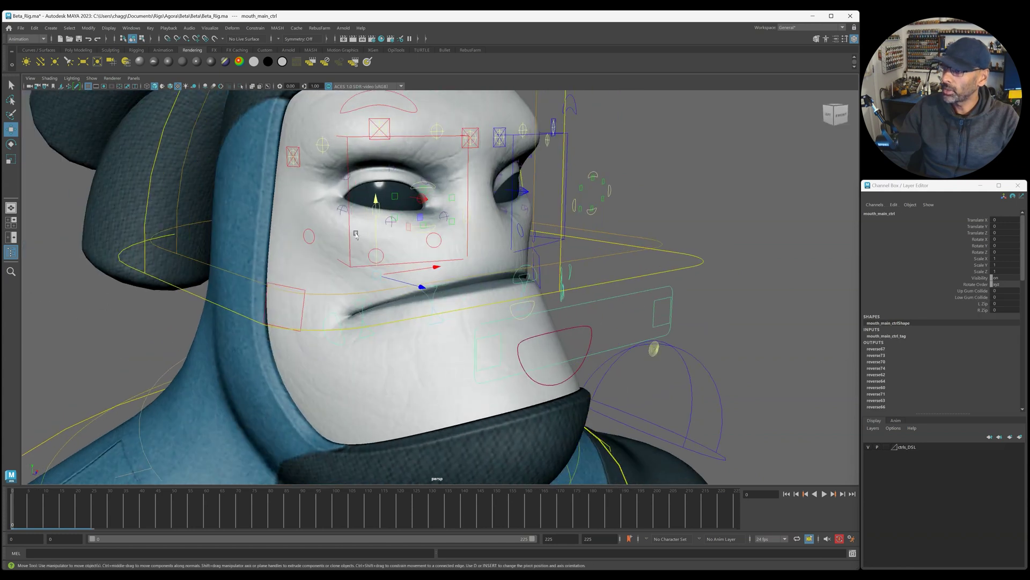
{"action": "mouse_move", "coordinate": [374, 201]}
{"action": "left_mouse_down"}
{"action": "mouse_move", "coordinate": [376, 234]}
{"action": "mouse_move", "coordinate": [377, 184]}
{"action": "left_mouse_up"}
{"action": "key", "text": "ctrl+z"}
- Try the L Zip and Up Gum Collide attributes of mouth_main_ctrl with the mouth closed, and undo the changes
{"action": "left_click_drag", "start_coordinate": [584, 313], "coordinate": [473, 333], "text": "alt"}
{"action": "right_click_drag", "start_coordinate": [473, 333], "coordinate": [497, 331], "text": "alt"}
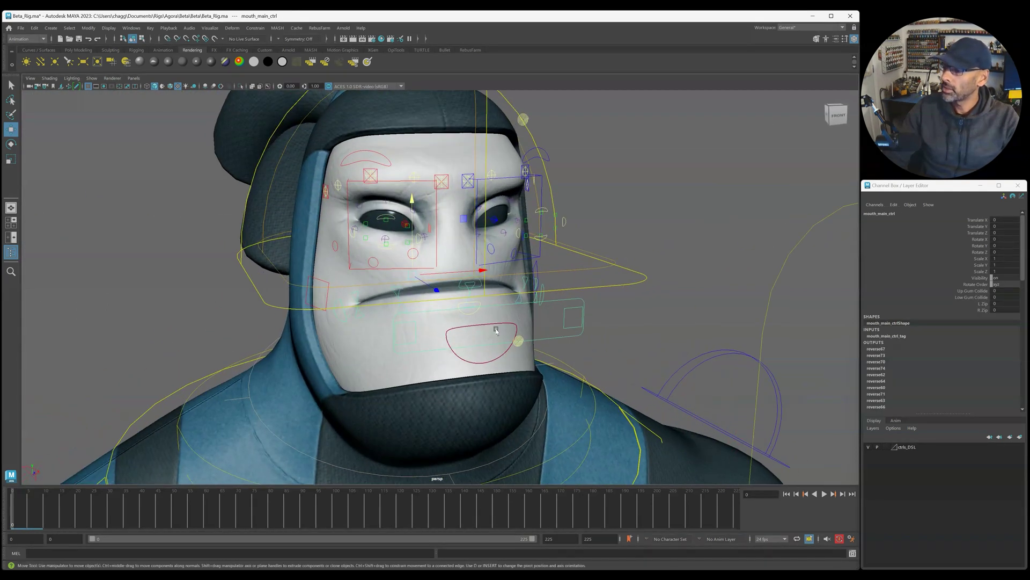
{"action": "left_click", "coordinate": [981, 304]}
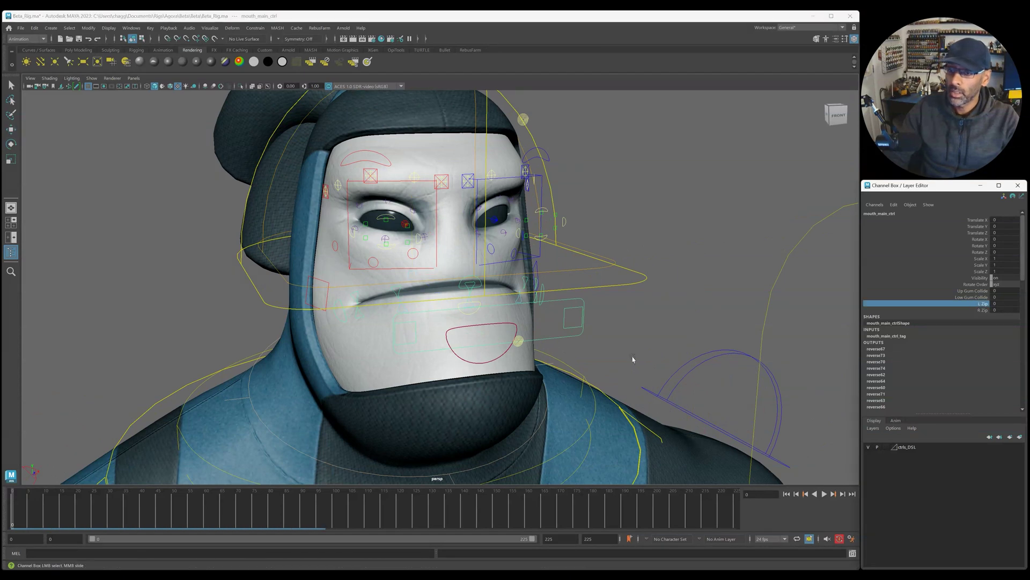
{"action": "middle_click_drag", "start_coordinate": [654, 362], "coordinate": [406, 374]}
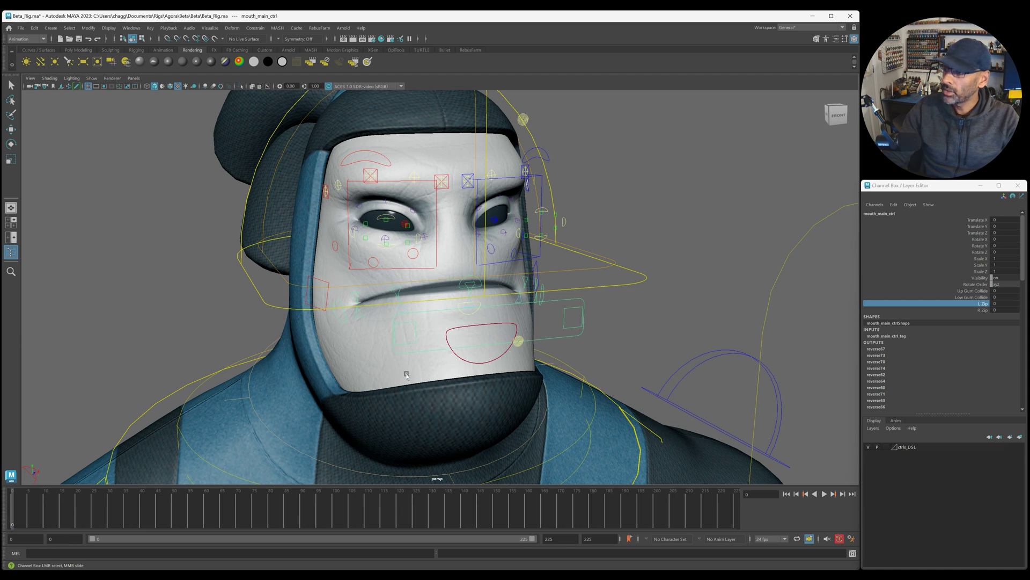
{"action": "left_click", "coordinate": [966, 291]}
{"action": "middle_click_drag", "start_coordinate": [691, 345], "coordinate": [747, 335]}
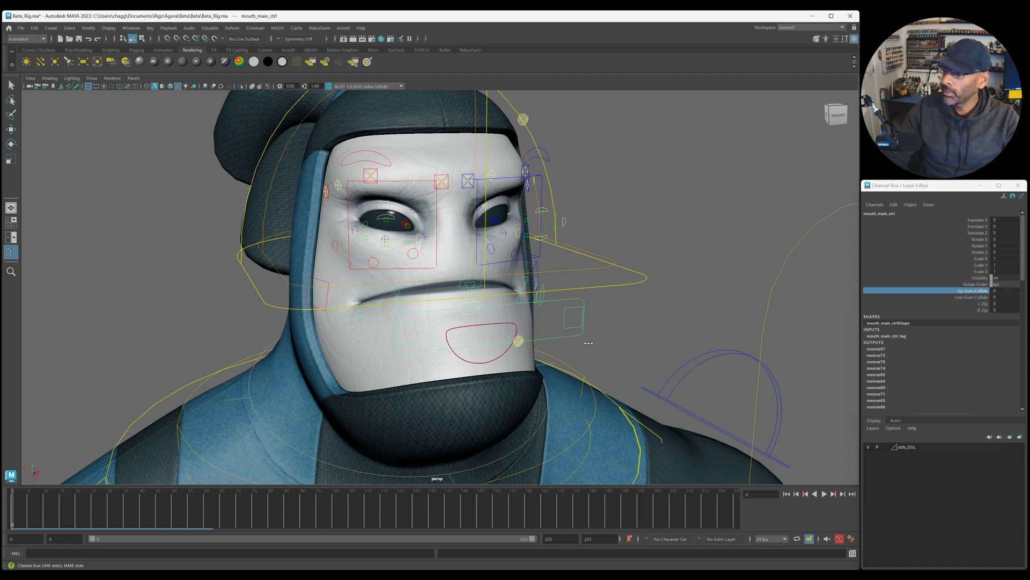
{"action": "key", "text": "ctrl+z"}
- Select the mouth_left_main_ctrl square beside the mouth and test moving it sideways
{"action": "left_click", "coordinate": [519, 310]}
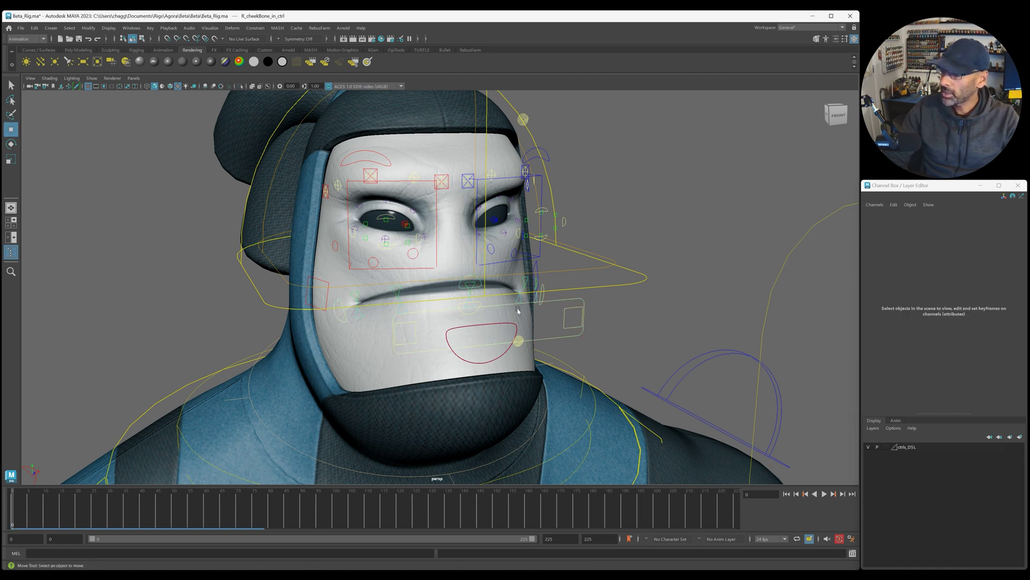
{"action": "left_click", "coordinate": [583, 334]}
{"action": "left_click", "coordinate": [587, 344]}
{"action": "left_click", "coordinate": [570, 329]}
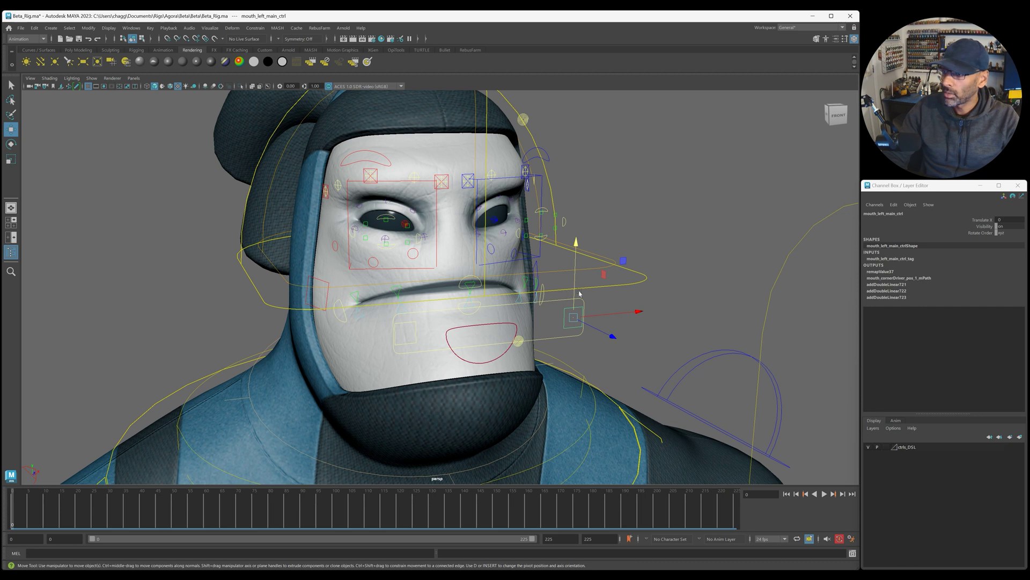
{"action": "left_click_drag", "start_coordinate": [602, 315], "coordinate": [635, 327]}
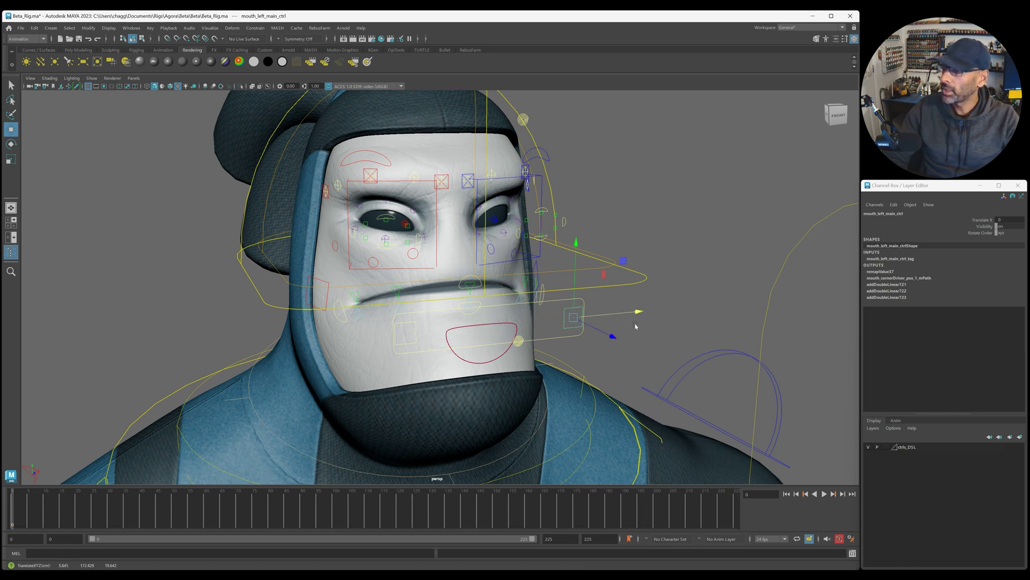
- Test moving and rotating the mouth_main_ctrl control, undoing each change
{"action": "left_click", "coordinate": [548, 339]}
{"action": "left_click_drag", "start_coordinate": [417, 212], "coordinate": [419, 323]}
{"action": "key", "text": "ctrl+z"}
{"action": "key", "text": "e"}
{"action": "key", "text": "ctrl+z"}
{"action": "key", "text": "ctrl+z"}
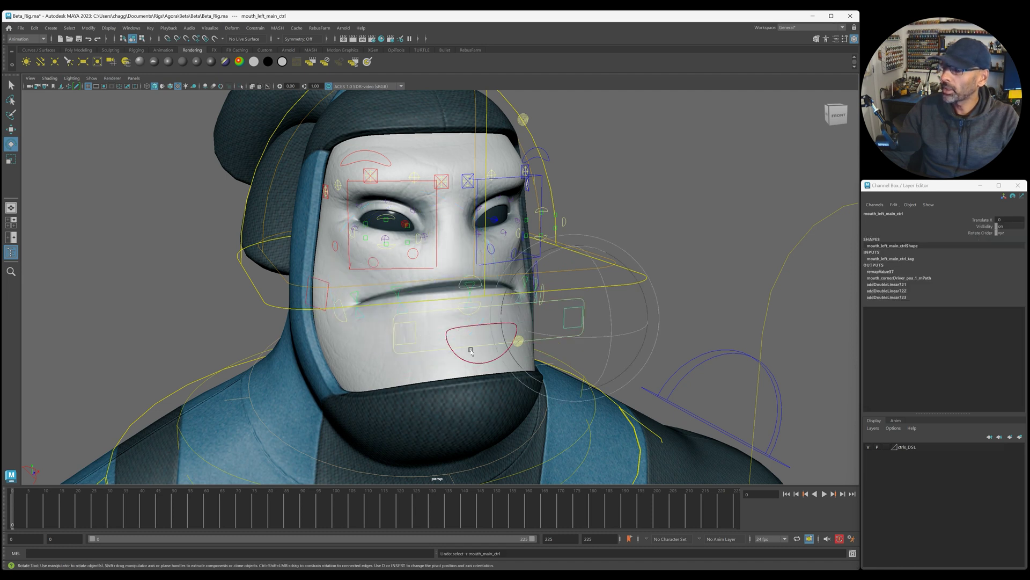
- Try the R Zip and L Zip attributes of mouth_main_ctrl at 1, test rotating the mouth, and undo the changes
{"action": "left_click", "coordinate": [432, 352]}
{"action": "left_click", "coordinate": [983, 309]}
{"action": "left_click", "coordinate": [958, 304]}
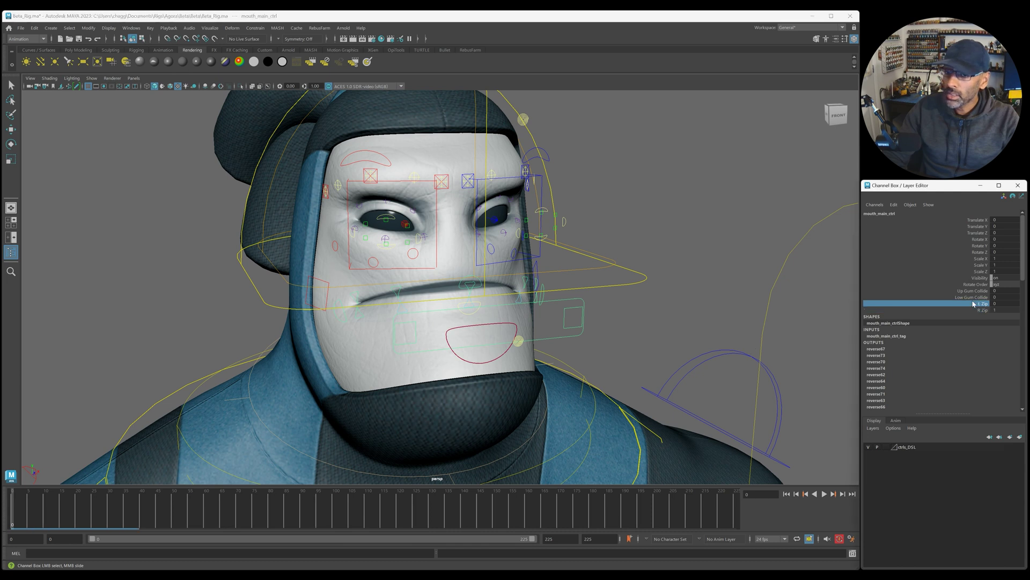
{"action": "middle_click_drag", "start_coordinate": [773, 320], "coordinate": [794, 319]}
{"action": "key", "text": "e"}
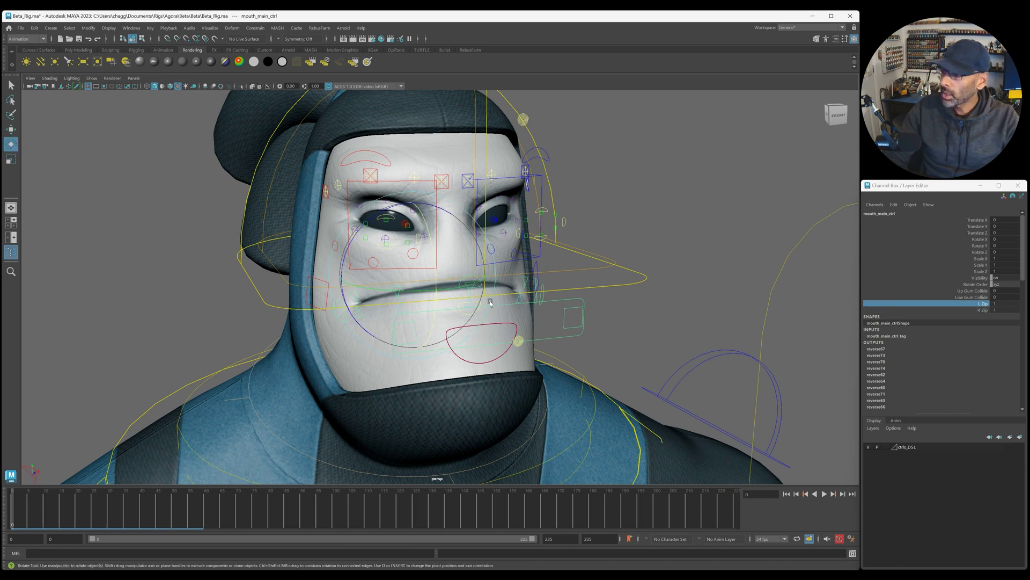
{"action": "left_click_drag", "start_coordinate": [433, 275], "coordinate": [490, 285]}
{"action": "key", "text": "ctrl+z"}
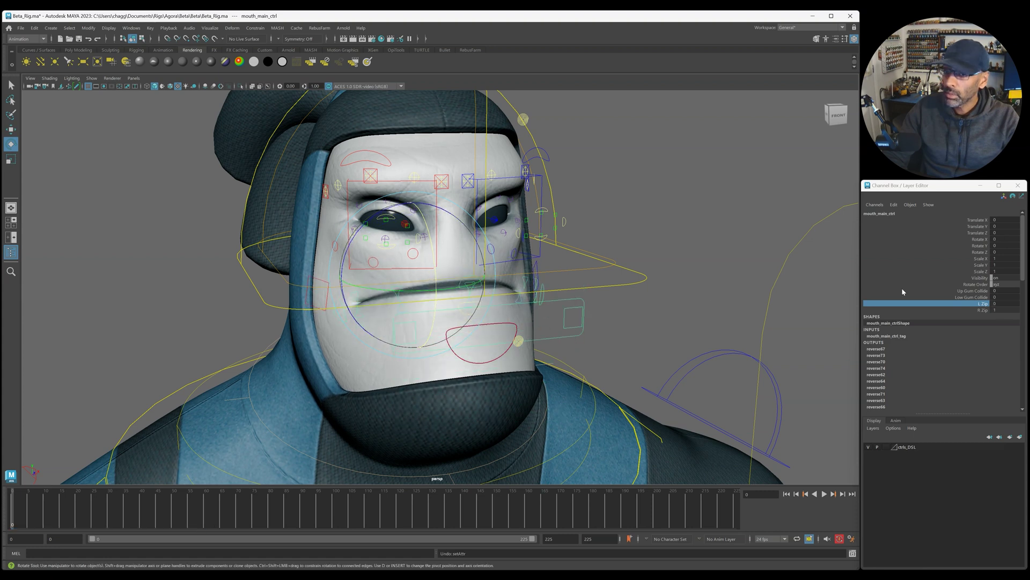
{"action": "key", "text": "ctrl+z"}
- Open the mouth by rotating the head_jaw_ctrl control about -21.6 degrees on Z, and clear the selection
{"action": "left_click", "coordinate": [433, 352]}
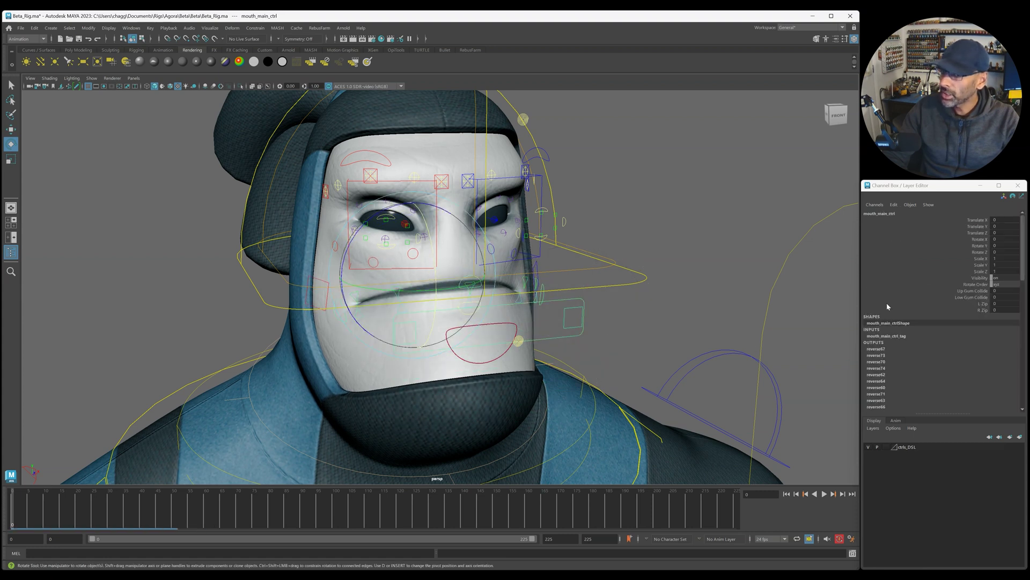
{"action": "left_click", "coordinate": [974, 297]}
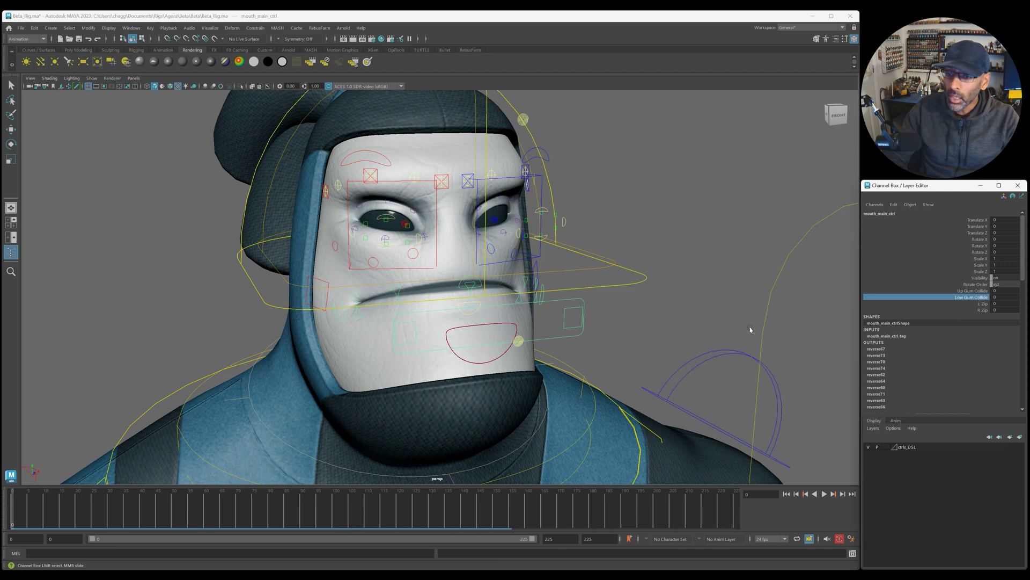
{"action": "left_click", "coordinate": [483, 365]}
{"action": "key", "text": "e"}
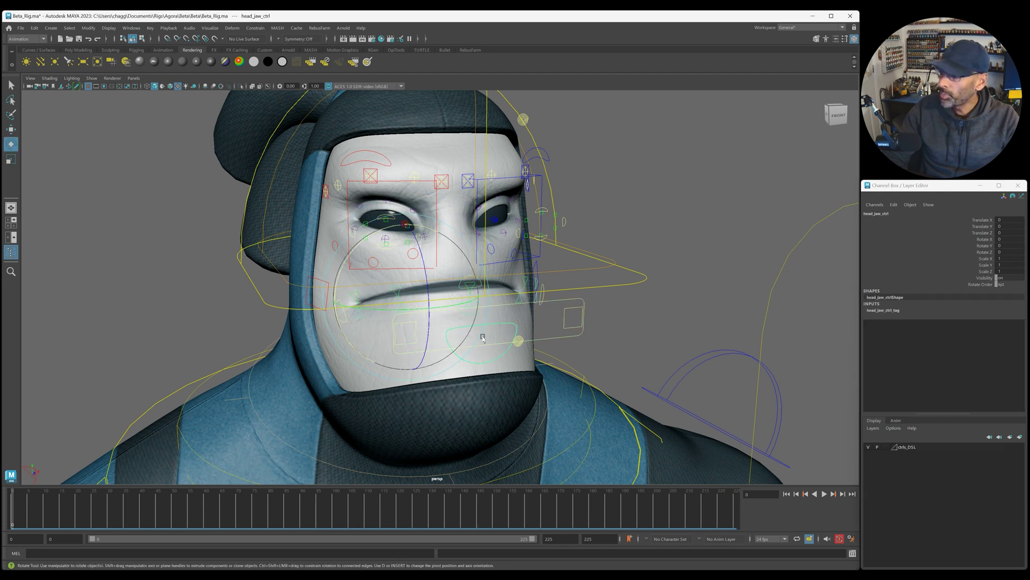
{"action": "left_click_drag", "start_coordinate": [427, 292], "coordinate": [425, 320]}
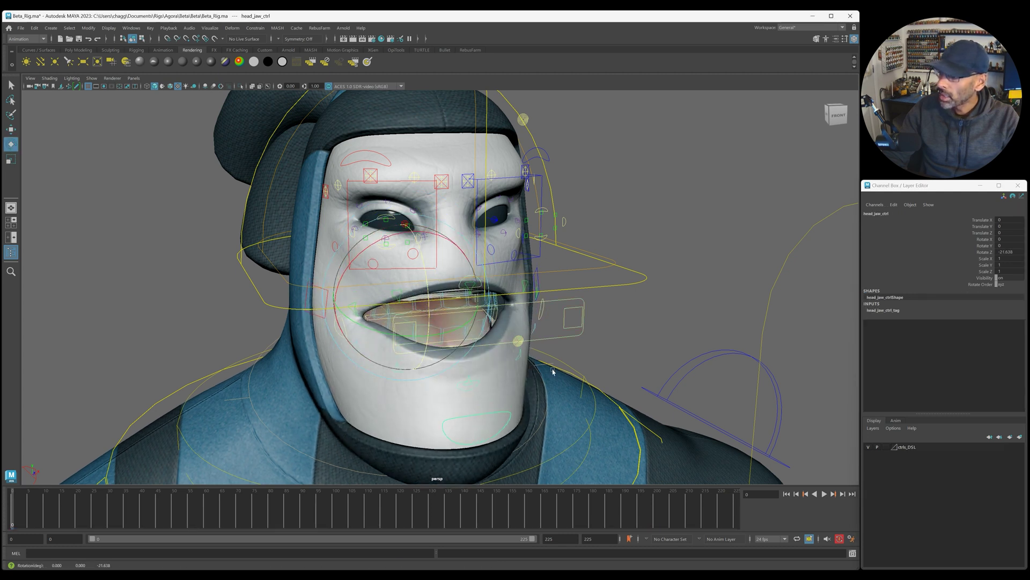
{"action": "left_click", "coordinate": [639, 350]}
- Set Low Gum Collide to 1 on mouth_main_ctrl, and try Up Gum Collide at 1 before returning it to 0
{"action": "mouse_move", "coordinate": [487, 340]}
{"action": "left_mouse_down", "text": "alt"}
{"action": "mouse_move", "coordinate": [494, 322]}
{"action": "mouse_move", "coordinate": [465, 341]}
{"action": "mouse_move", "coordinate": [478, 347]}
{"action": "left_mouse_up", "text": "alt"}
{"action": "left_click", "coordinate": [481, 339]}
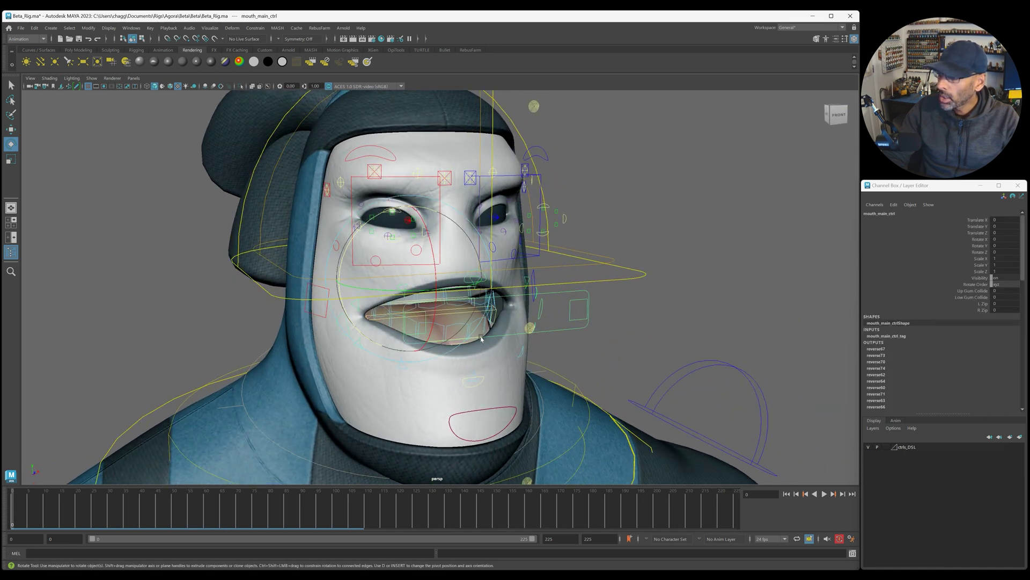
{"action": "left_click", "coordinate": [980, 298]}
{"action": "middle_click_drag", "start_coordinate": [750, 336], "coordinate": [859, 333]}
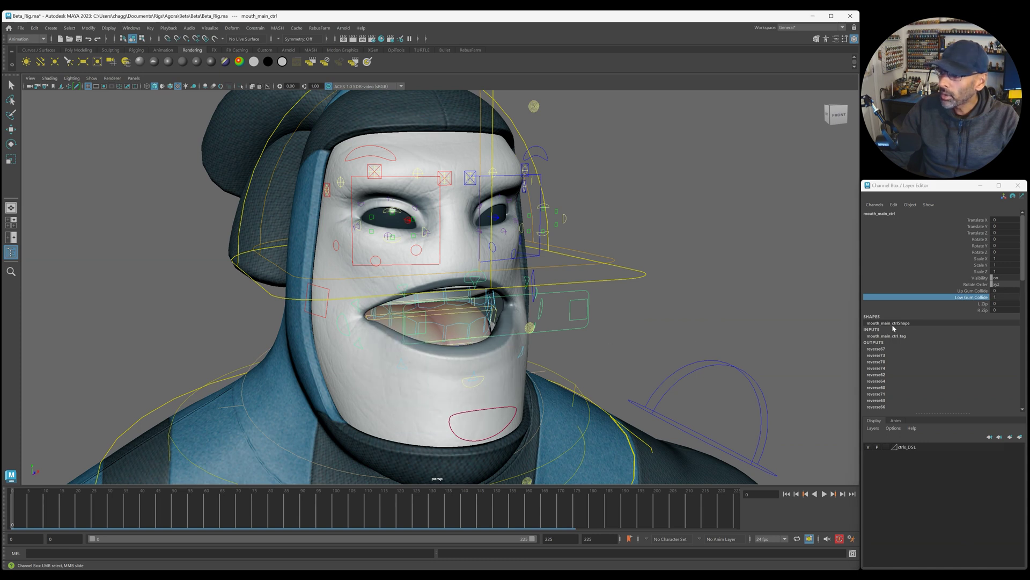
{"action": "left_click", "coordinate": [982, 291]}
{"action": "middle_click_drag", "start_coordinate": [638, 347], "coordinate": [878, 337]}
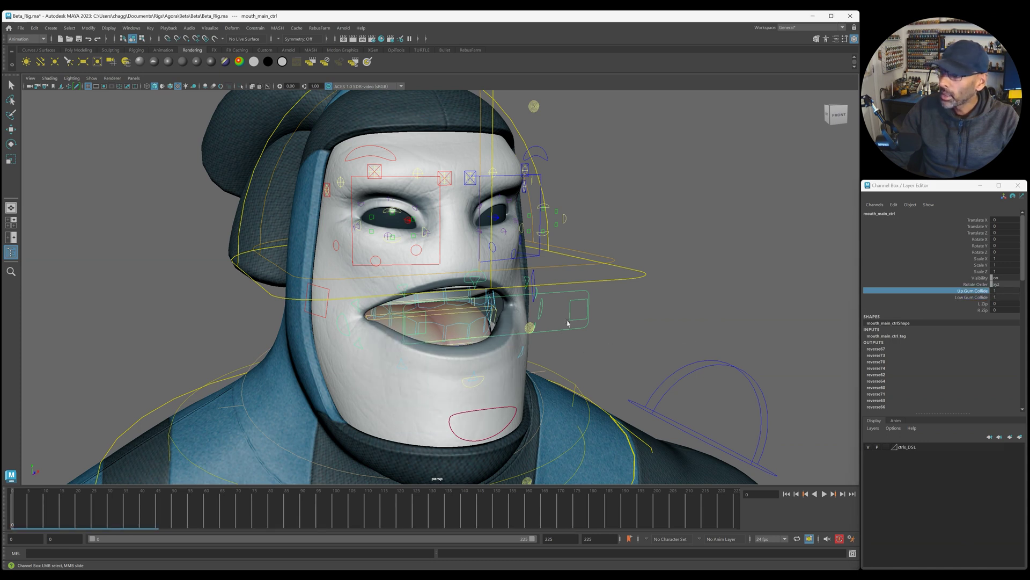
{"action": "left_click", "coordinate": [953, 298]}
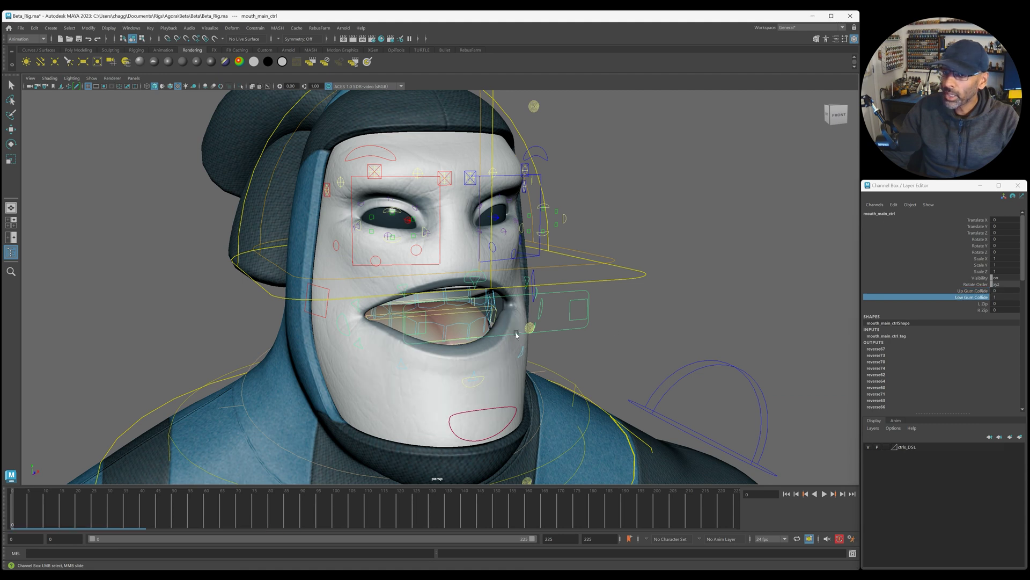
- Test rotating mouth_lowLip_central_ctrl about 26 degrees on X, and undo the rotation
{"action": "left_click_drag", "start_coordinate": [648, 321], "coordinate": [586, 348], "text": "alt"}
{"action": "left_click", "coordinate": [551, 421]}
{"action": "key", "text": "e"}
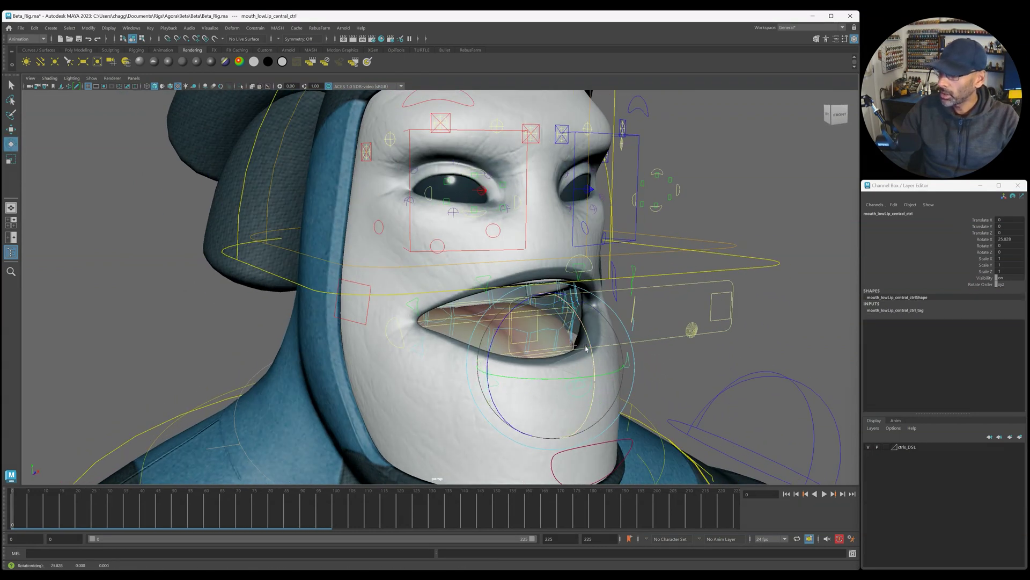
{"action": "key", "text": "ctrl+z"}
{"action": "key", "text": "ctrl+z"}
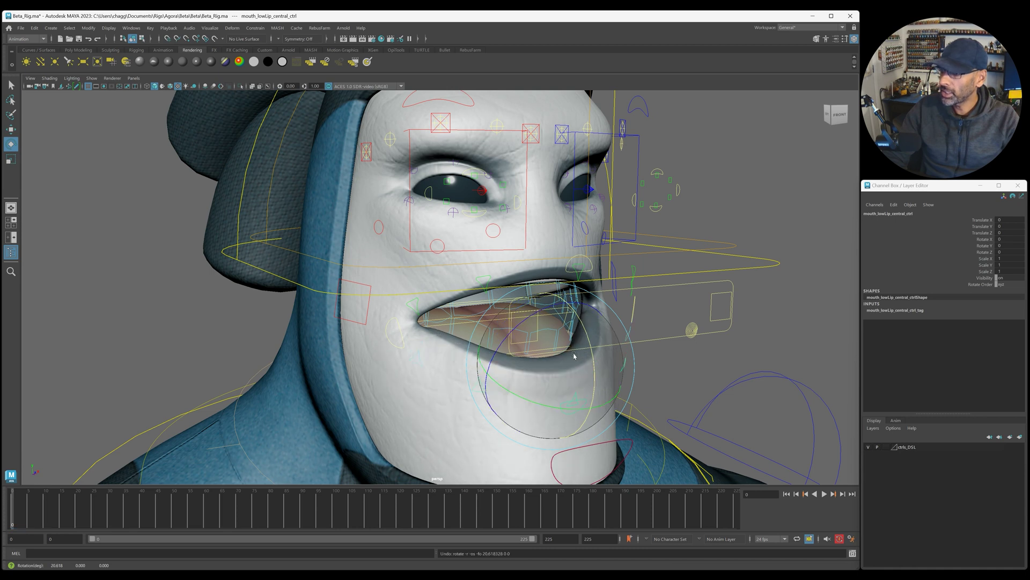
- Test moving mouth_lowLip_central_ctrl, and undo the move along with the earlier mouth changes
{"action": "key", "text": "w"}
{"action": "left_click_drag", "start_coordinate": [551, 336], "coordinate": [551, 304]}
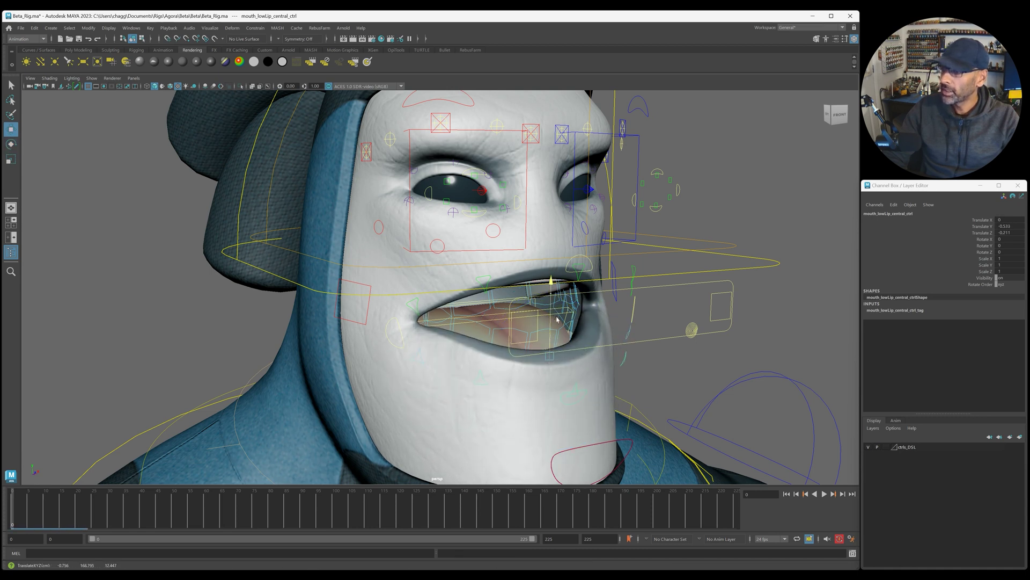
{"action": "key", "text": "ctrl+z"}
{"action": "key", "text": "ctrl+z"}
{"action": "key", "text": "ctrl+z"}
{"action": "key", "text": "ctrl+z"}
{"action": "key", "text": "ctrl+z"}
{"action": "key", "text": "ctrl+z"}
{"action": "key", "text": "ctrl+z"}
- Set IK FK Switch to 1 on the R_arm_settings_ctrl control beside the feet
{"action": "left_click_drag", "start_coordinate": [685, 335], "coordinate": [474, 357], "text": "alt"}
{"action": "right_click_drag", "start_coordinate": [474, 357], "coordinate": [427, 374], "text": "alt"}
{"action": "middle_click_drag", "start_coordinate": [428, 374], "coordinate": [540, 231], "text": "alt"}
{"action": "middle_click_drag", "start_coordinate": [330, 403], "coordinate": [638, 282], "text": "alt"}
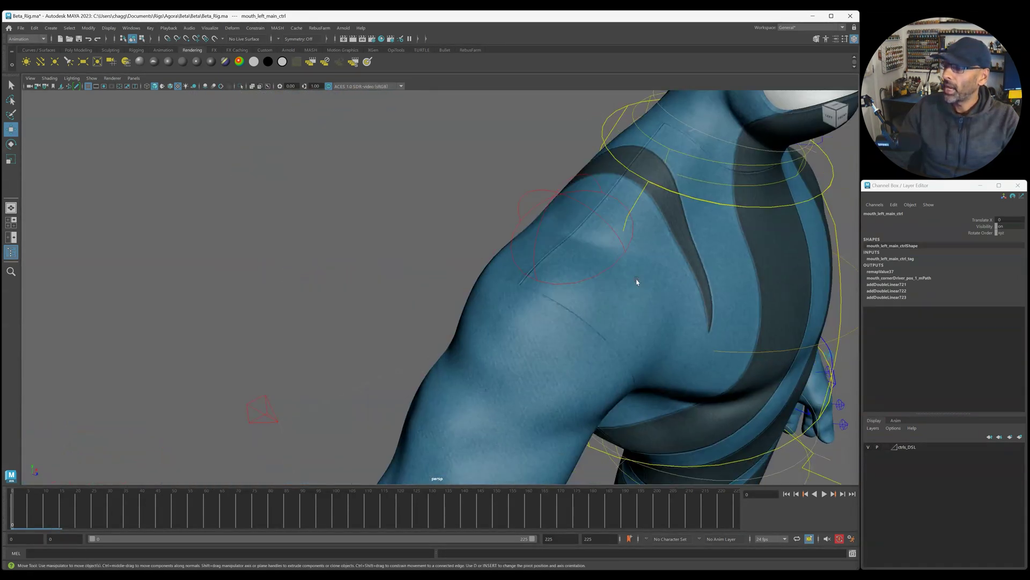
{"action": "right_click_drag", "start_coordinate": [637, 282], "coordinate": [418, 375], "text": "alt"}
{"action": "left_click_drag", "start_coordinate": [418, 375], "coordinate": [439, 375], "text": "alt"}
{"action": "middle_click_drag", "start_coordinate": [440, 376], "coordinate": [520, 238], "text": "alt"}
{"action": "middle_click_drag", "start_coordinate": [309, 452], "coordinate": [363, 361], "text": "alt"}
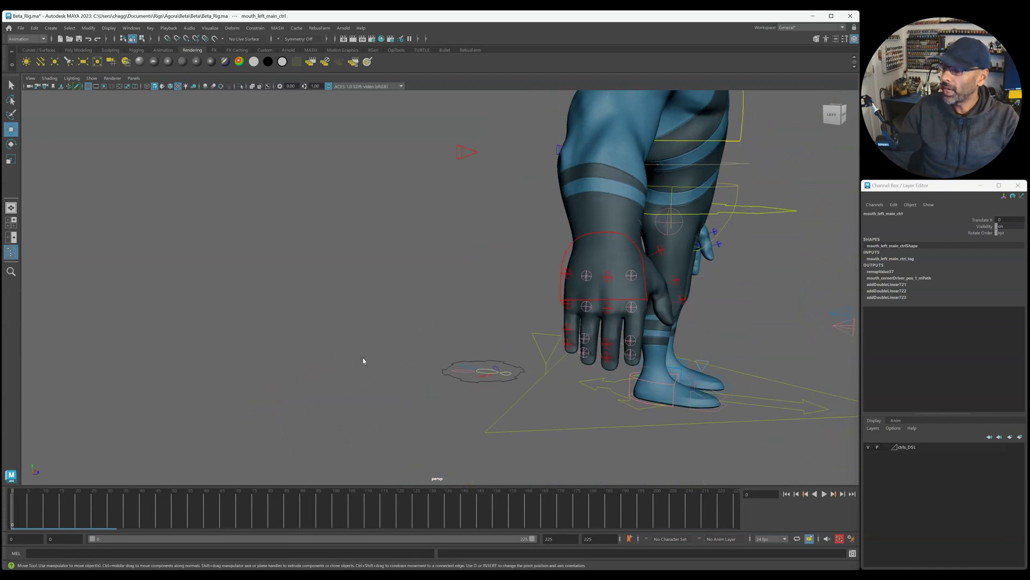
{"action": "right_click_drag", "start_coordinate": [363, 360], "coordinate": [548, 387], "text": "alt"}
{"action": "left_click_drag", "start_coordinate": [548, 386], "coordinate": [547, 421], "text": "alt"}
{"action": "middle_click_drag", "start_coordinate": [547, 421], "coordinate": [465, 335], "text": "alt"}
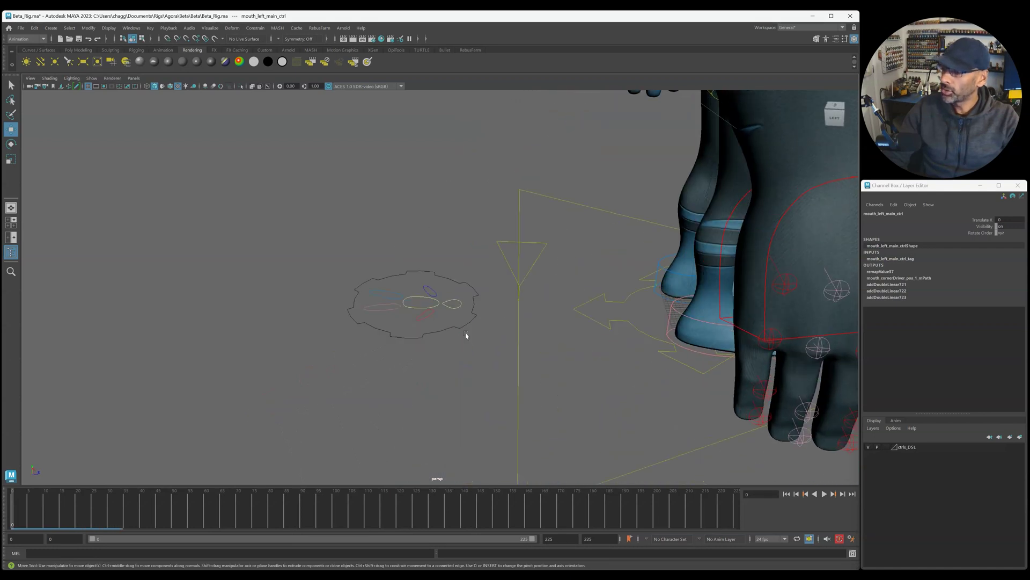
{"action": "left_click", "coordinate": [426, 319]}
{"action": "left_click_drag", "start_coordinate": [559, 317], "coordinate": [482, 313], "text": "alt"}
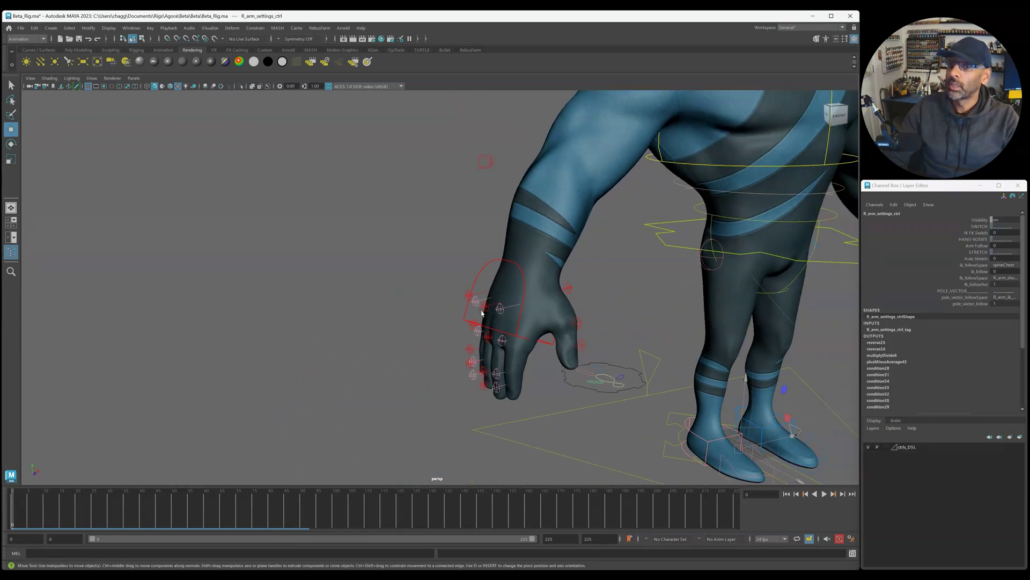
{"action": "left_click", "coordinate": [972, 234]}
{"action": "middle_click_drag", "start_coordinate": [746, 332], "coordinate": [724, 328]}
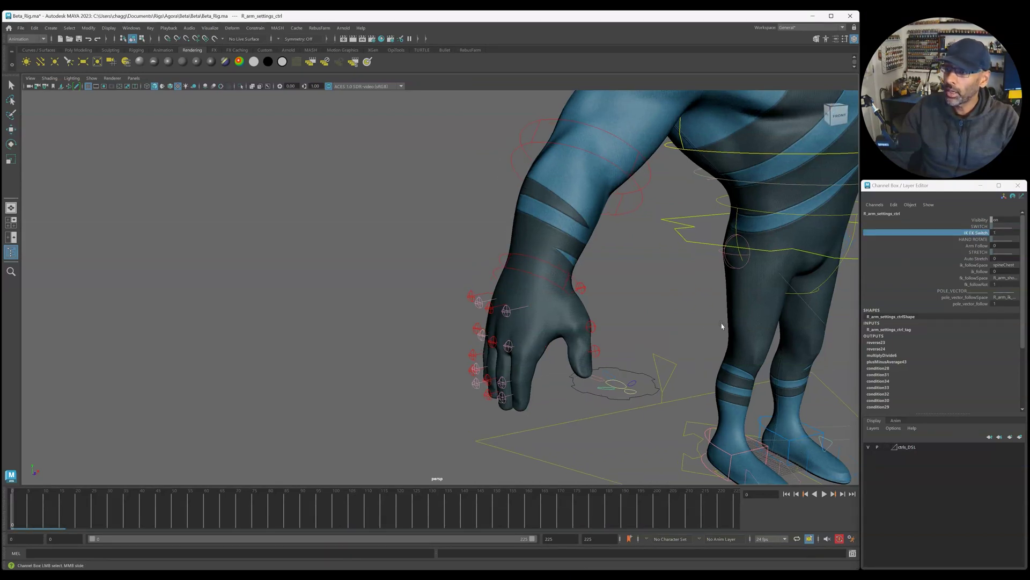
- Test rotating the right arm's FK shoulder, elbow and wrist controls, and undo all the rotations
{"action": "left_click_drag", "start_coordinate": [725, 329], "coordinate": [429, 288], "text": "alt"}
{"action": "left_click_drag", "start_coordinate": [554, 272], "coordinate": [448, 268], "text": "alt"}
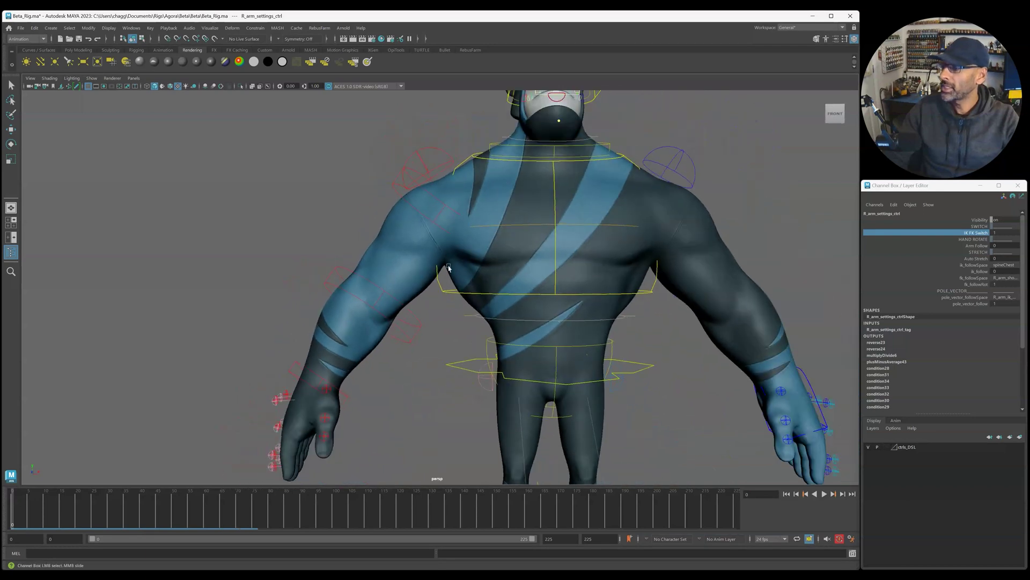
{"action": "left_click", "coordinate": [456, 215]}
{"action": "key", "text": "e"}
{"action": "mouse_move", "coordinate": [444, 206]}
{"action": "left_mouse_down"}
{"action": "mouse_move", "coordinate": [431, 224]}
{"action": "mouse_move", "coordinate": [445, 207]}
{"action": "mouse_move", "coordinate": [440, 215]}
{"action": "left_mouse_up"}
{"action": "left_click", "coordinate": [414, 316]}
{"action": "left_click_drag", "start_coordinate": [384, 308], "coordinate": [384, 331]}
{"action": "left_click", "coordinate": [414, 425]}
{"action": "left_click", "coordinate": [320, 385]}
{"action": "left_click_drag", "start_coordinate": [333, 396], "coordinate": [403, 341]}
{"action": "key", "text": "ctrl+z"}
{"action": "key", "text": "ctrl+z"}
{"action": "key", "text": "ctrl+z"}
{"action": "key", "text": "ctrl+z"}
{"action": "key", "text": "ctrl+z"}
{"action": "key", "text": "ctrl+z"}
{"action": "key", "text": "ctrl+z"}
- Try changing Auto Stretch on R_arm_settings_ctrl, and undo the change
{"action": "middle_click_drag", "start_coordinate": [402, 340], "coordinate": [354, 306], "text": "alt"}
{"action": "left_click_drag", "start_coordinate": [354, 306], "coordinate": [719, 320], "text": "alt"}
{"action": "left_click", "coordinate": [416, 297]}
{"action": "left_click", "coordinate": [976, 259]}
{"action": "middle_click_drag", "start_coordinate": [632, 314], "coordinate": [743, 305]}
{"action": "key", "text": "ctrl+z"}
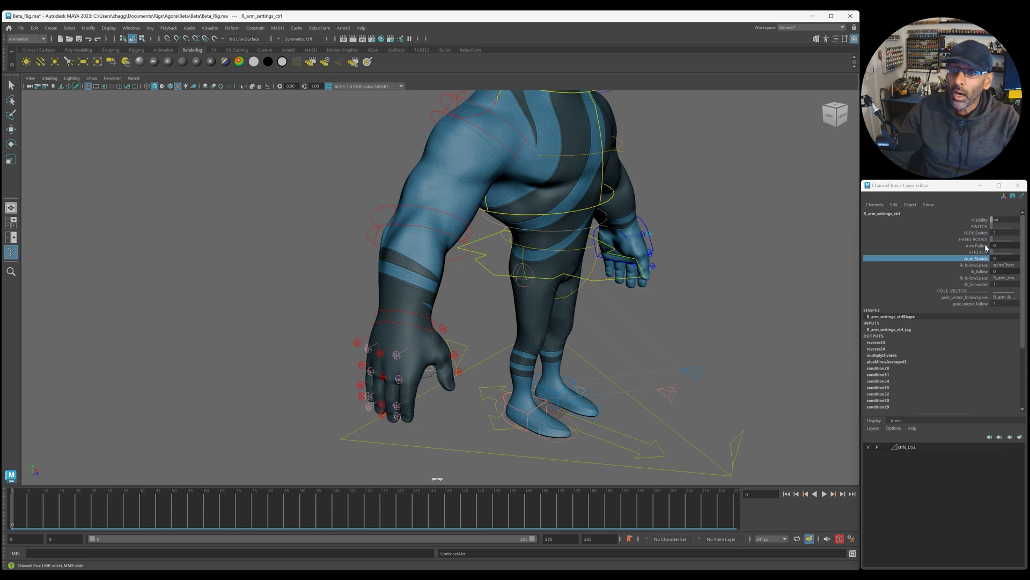
- Switch the left arm to FK with the IK FK Switch attribute on its settings control
{"action": "left_click_drag", "start_coordinate": [661, 396], "coordinate": [658, 380], "text": "alt"}
{"action": "left_click_drag", "start_coordinate": [299, 341], "coordinate": [397, 371], "text": "alt"}
{"action": "left_click", "coordinate": [298, 395]}
{"action": "left_click", "coordinate": [983, 234]}
{"action": "middle_click_drag", "start_coordinate": [489, 307], "coordinate": [540, 309]}
{"action": "right_click_drag", "start_coordinate": [539, 309], "coordinate": [472, 309], "text": "alt"}
{"action": "left_click_drag", "start_coordinate": [473, 309], "coordinate": [525, 298], "text": "alt"}
- Test rotating L_arm_shoulder_Fk_ctrl, undo the rotation, and clear the selection
{"action": "left_click", "coordinate": [568, 184]}
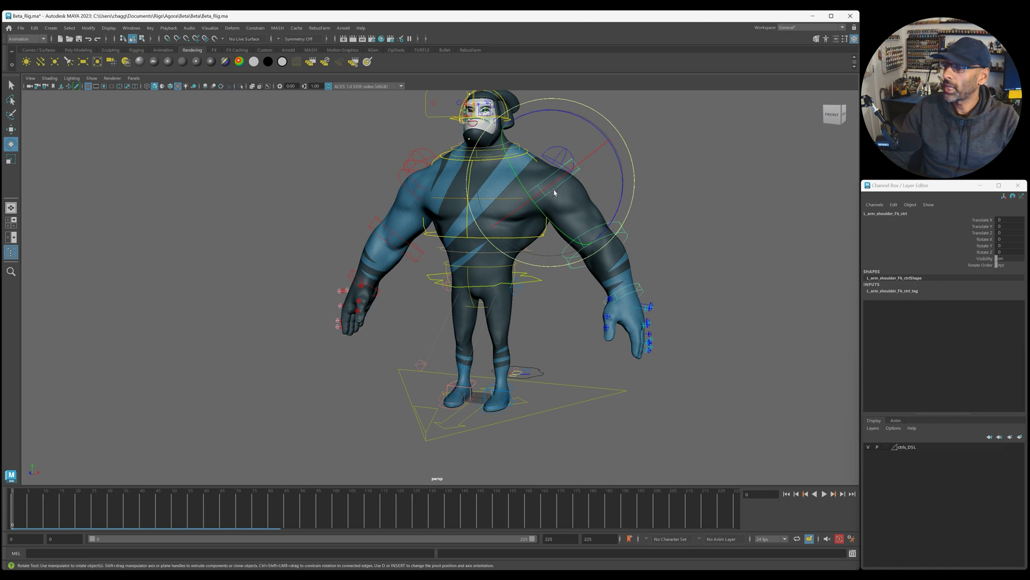
{"action": "left_click_drag", "start_coordinate": [546, 216], "coordinate": [532, 186]}
{"action": "left_click", "coordinate": [563, 156]}
{"action": "key", "text": "ctrl+z"}
{"action": "right_click_drag", "start_coordinate": [410, 360], "coordinate": [441, 360], "text": "alt"}
{"action": "left_click_drag", "start_coordinate": [441, 360], "coordinate": [470, 359], "text": "alt"}
{"action": "left_click", "coordinate": [626, 204]}
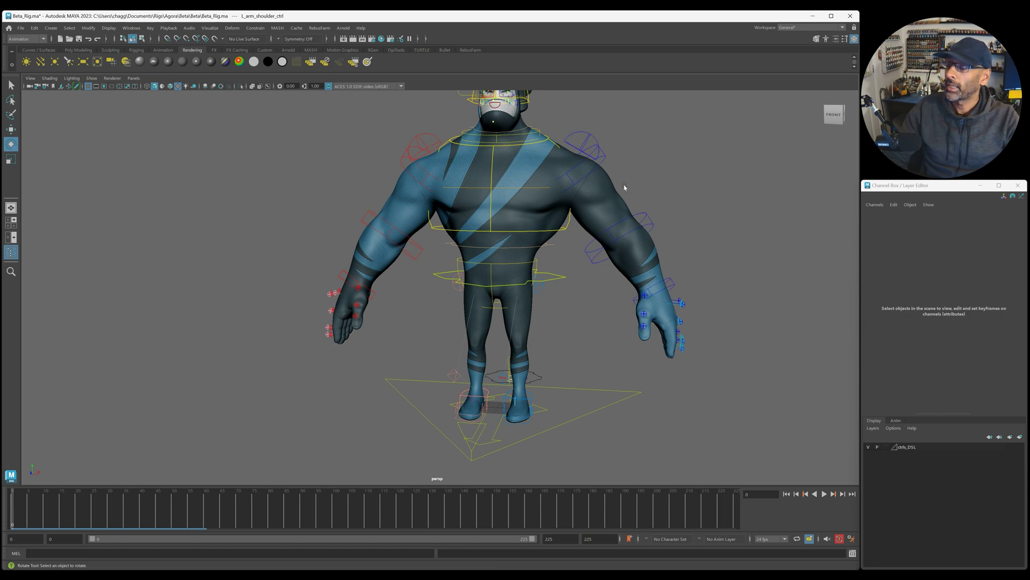
{"action": "left_click", "coordinate": [586, 145]}
{"action": "left_click", "coordinate": [690, 156]}
- Examine the follow attributes on R_arm_settings_ctrl and the left arm's shoulder controls
{"action": "left_click_drag", "start_coordinate": [690, 156], "coordinate": [447, 363], "text": "alt"}
{"action": "left_click", "coordinate": [454, 349]}
{"action": "left_click", "coordinate": [980, 273]}
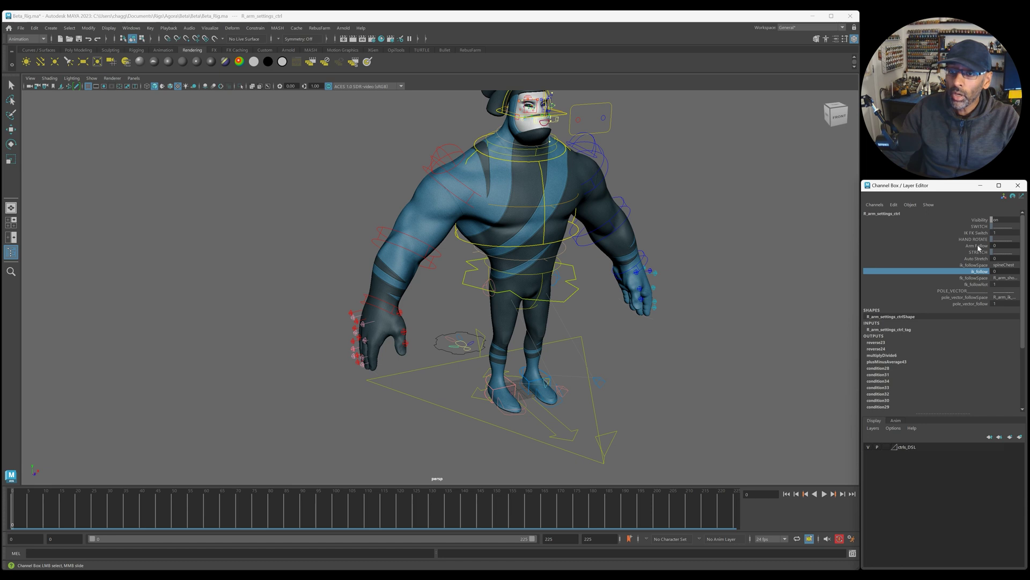
{"action": "left_click", "coordinate": [591, 154]}
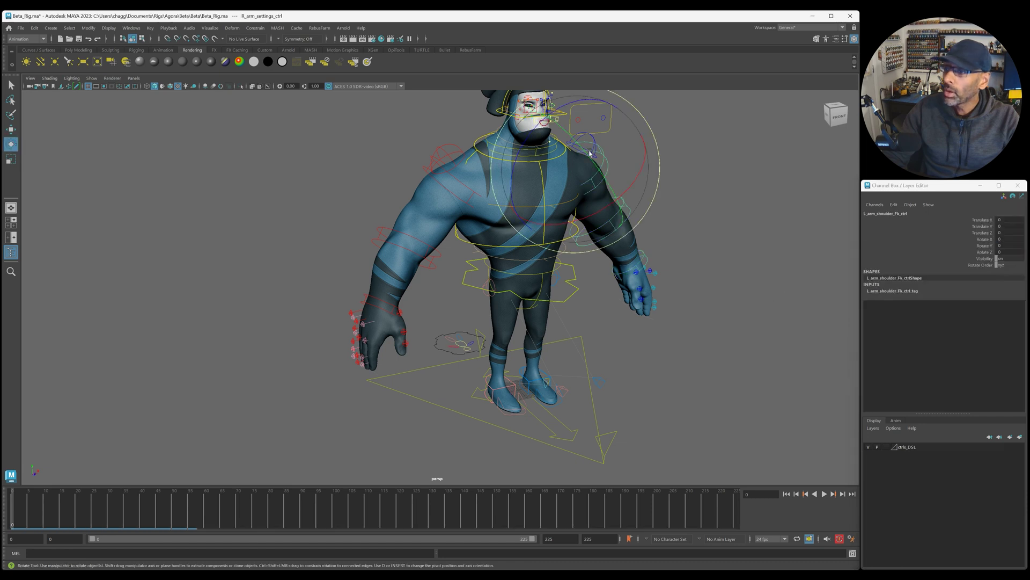
{"action": "left_click", "coordinate": [637, 231]}
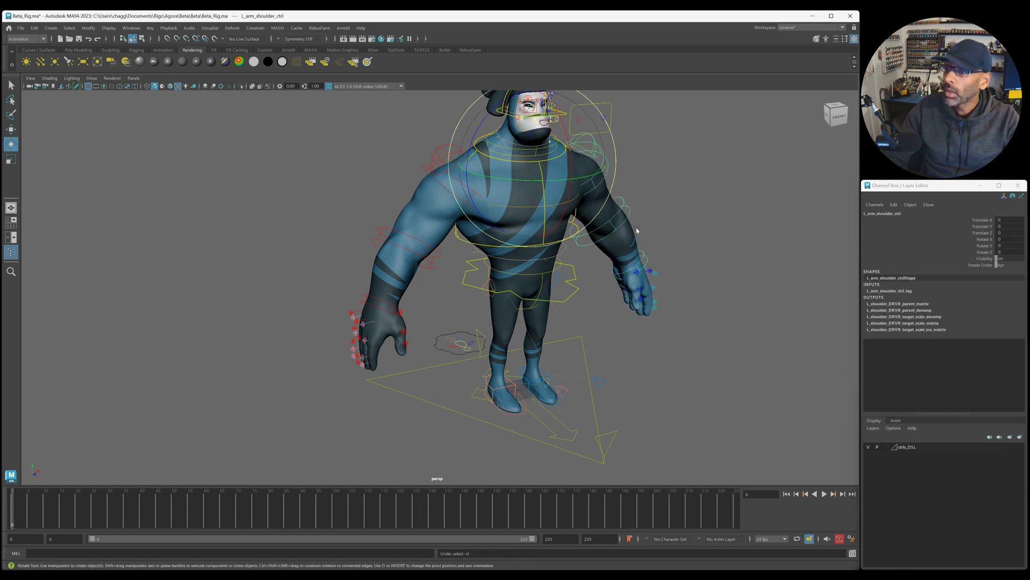
{"action": "scroll", "coordinate": [637, 231], "scroll_direction": "up", "scroll_amount": 5}
{"action": "left_click", "coordinate": [659, 159]}
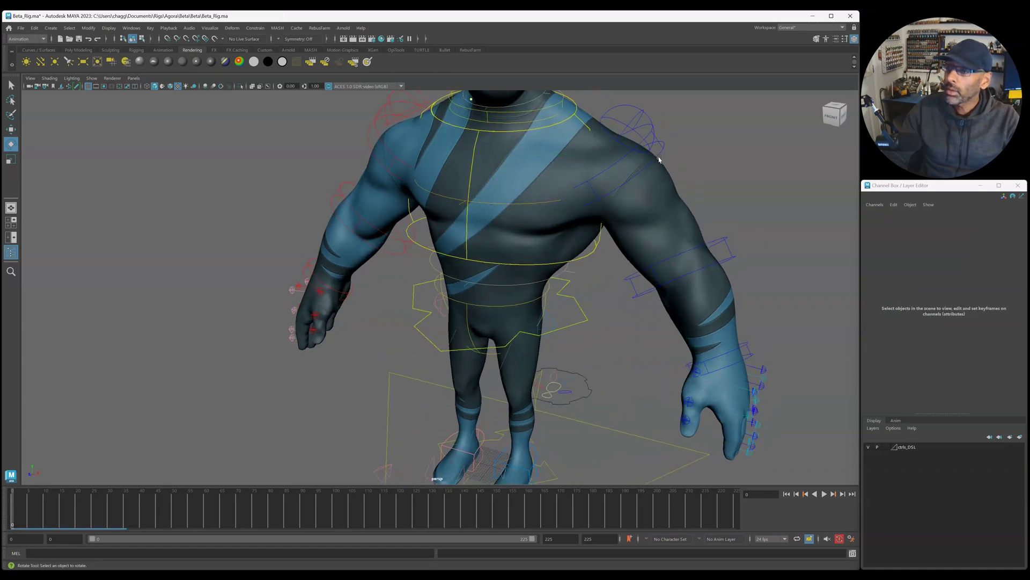
{"action": "left_click", "coordinate": [641, 171]}
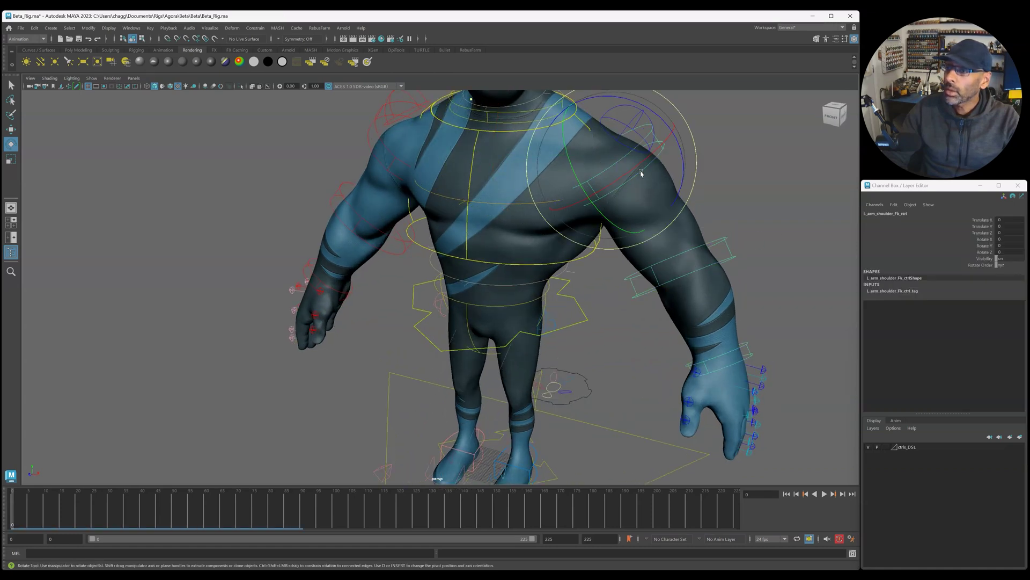
- Test rotating spine_chest_ctrl to check how the arms follow, and undo the rotation
{"action": "left_click", "coordinate": [513, 209]}
{"action": "left_click", "coordinate": [535, 265]}
{"action": "left_click_drag", "start_coordinate": [579, 224], "coordinate": [541, 330]}
{"action": "key", "text": "ctrl+z"}
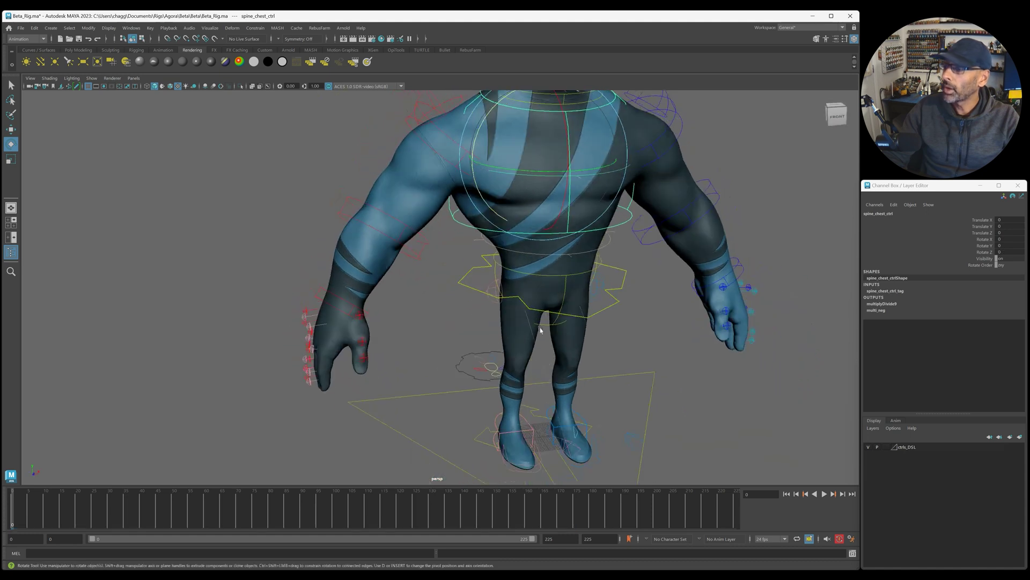
- Set Arm Follow to 1 on R_arm_settings_ctrl, then test rotating the chest control and undo the rotation
{"action": "left_click", "coordinate": [484, 367]}
{"action": "left_click", "coordinate": [973, 247]}
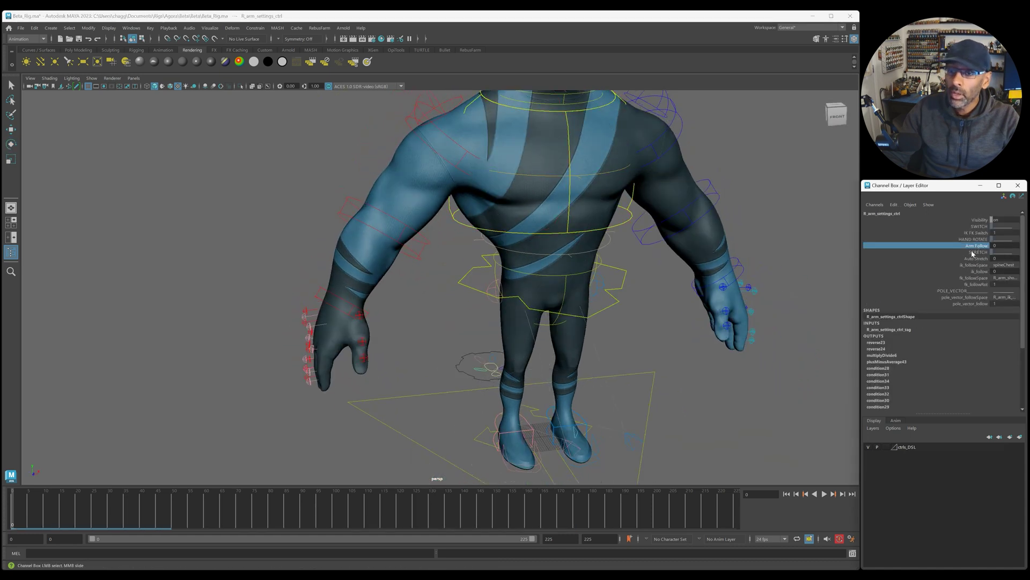
{"action": "middle_click_drag", "start_coordinate": [773, 270], "coordinate": [839, 252]}
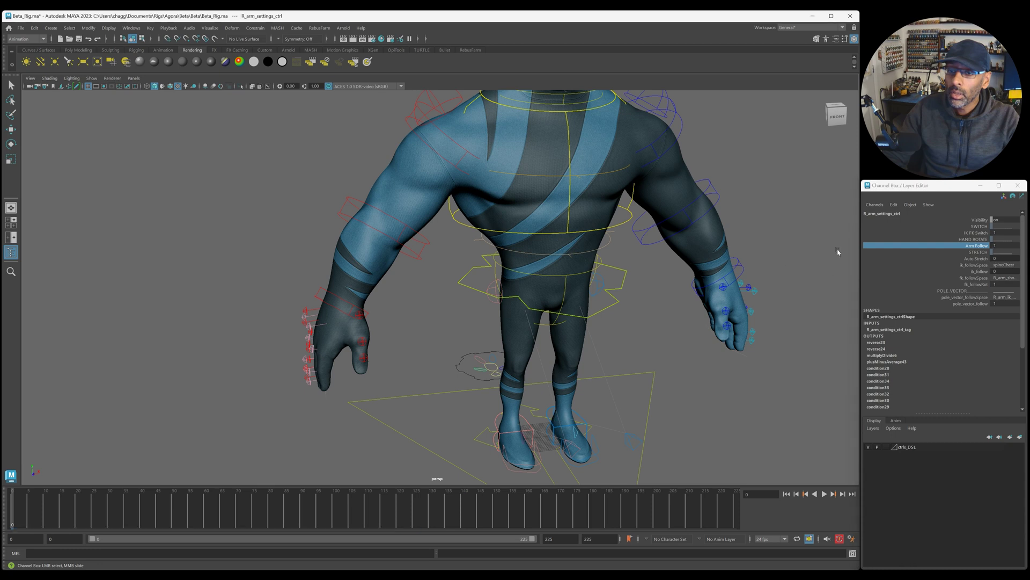
{"action": "left_click", "coordinate": [608, 232]}
{"action": "key", "text": "e"}
{"action": "left_click_drag", "start_coordinate": [503, 120], "coordinate": [500, 131]}
{"action": "key", "text": "ctrl+z"}
{"action": "key", "text": "ctrl+z"}
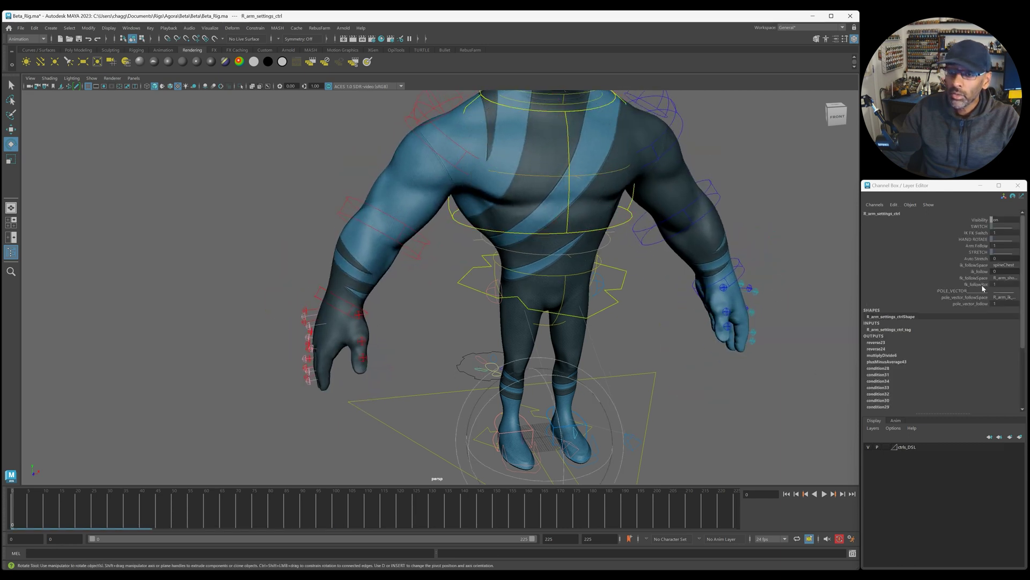
- Set Arm Follow and Ik_followRot to 0 on R_arm_settings_ctrl
{"action": "left_click", "coordinate": [979, 246]}
{"action": "middle_click_drag", "start_coordinate": [796, 308], "coordinate": [591, 315]}
{"action": "left_click", "coordinate": [980, 285]}
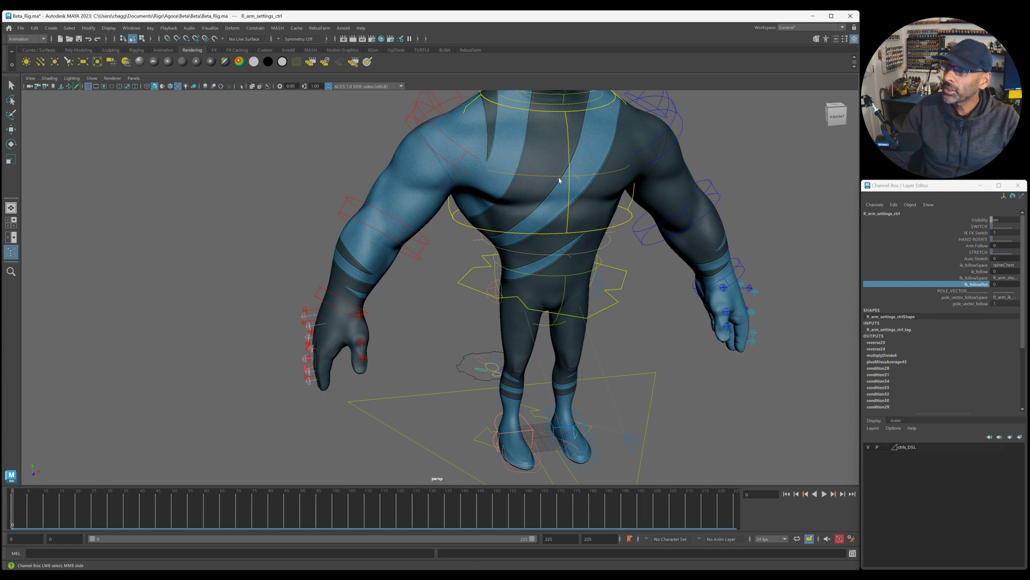
- Rotate spine_chest_ctrl about 22 degrees and R_arm_shoulder_Fk_ctrl about -29.7 degrees on Z, and test rotating the chest further
{"action": "left_click", "coordinate": [566, 221]}
{"action": "key", "text": "e"}
{"action": "left_click_drag", "start_coordinate": [475, 134], "coordinate": [637, 159]}
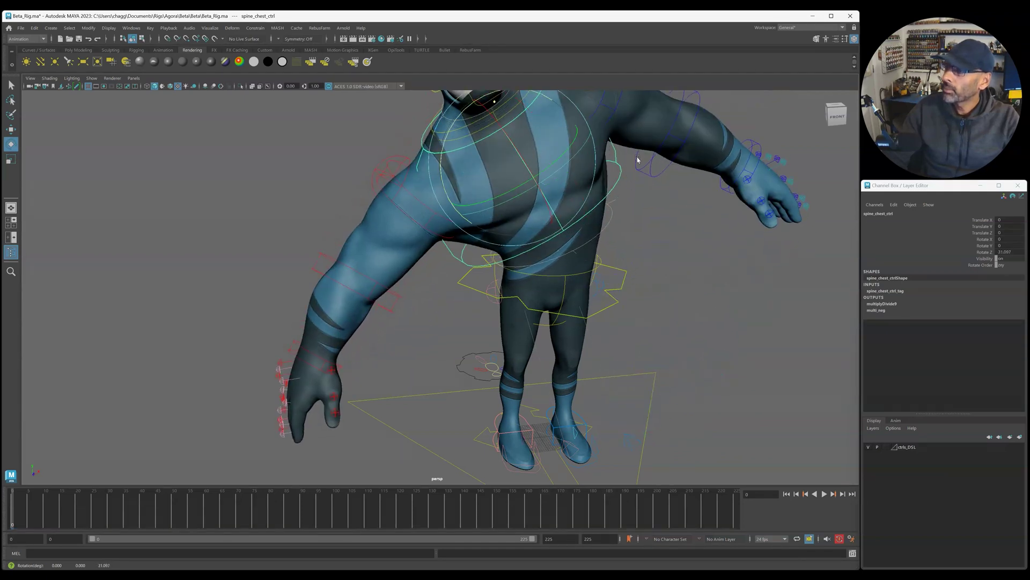
{"action": "left_click", "coordinate": [423, 209]}
{"action": "left_click_drag", "start_coordinate": [425, 206], "coordinate": [555, 179]}
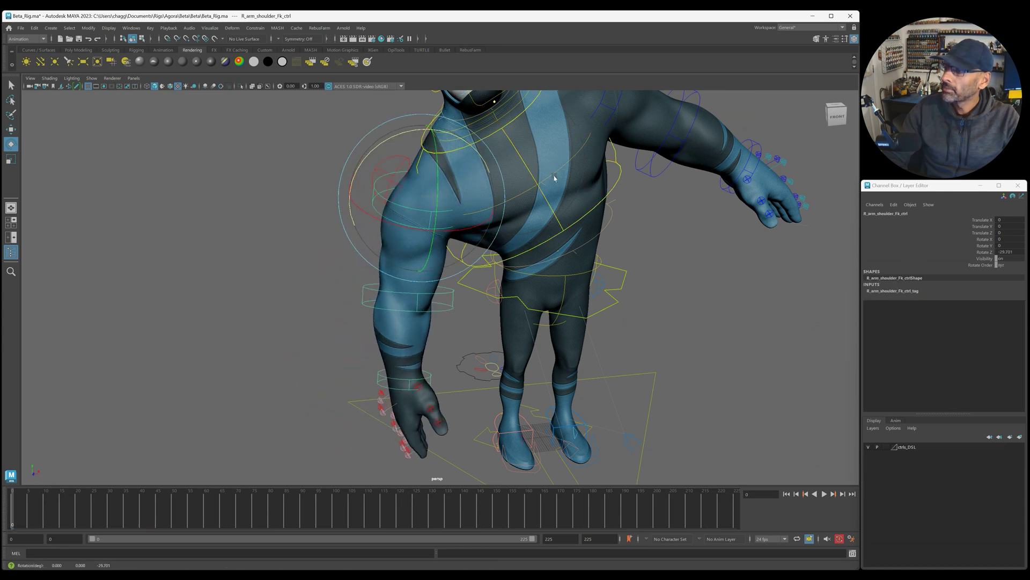
{"action": "left_click", "coordinate": [545, 198]}
{"action": "left_click_drag", "start_coordinate": [447, 154], "coordinate": [586, 217]}
- Undo the chest and right shoulder rotations and the follow attribute changes
{"action": "key", "text": "ctrl+z"}
{"action": "key", "text": "ctrl+z"}
{"action": "key", "text": "ctrl+z"}
{"action": "key", "text": "ctrl+z"}
{"action": "key", "text": "ctrl+z"}
{"action": "key", "text": "ctrl+z"}
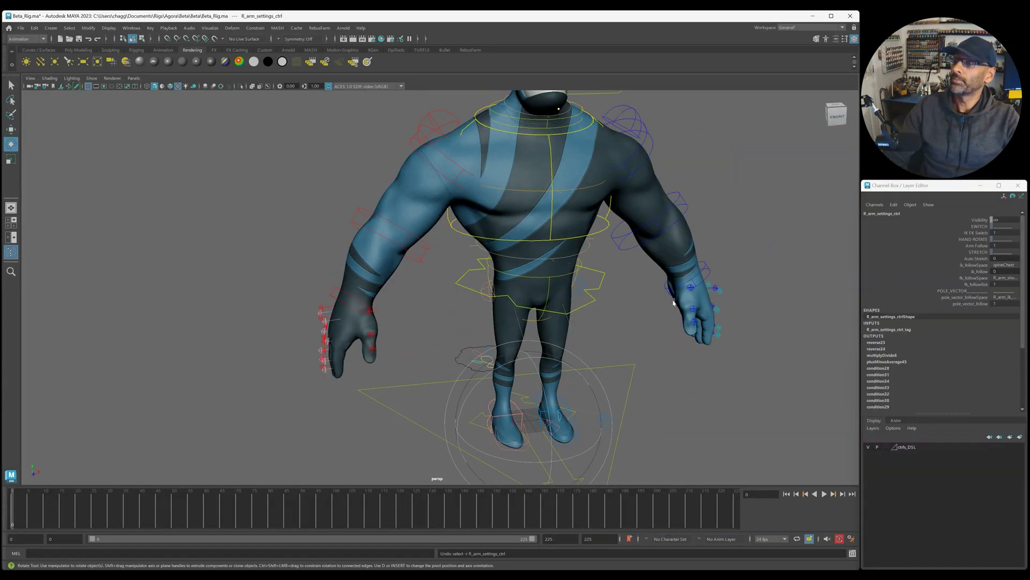
{"action": "key", "text": "ctrl+z"}
{"action": "key", "text": "ctrl+z"}
{"action": "key", "text": "ctrl+z"}
{"action": "key", "text": "ctrl+z"}
- Select spine_settings_ctrl beside the feet and highlight its Auto Stretch attribute
{"action": "left_click_drag", "start_coordinate": [689, 331], "coordinate": [617, 405], "text": "alt"}
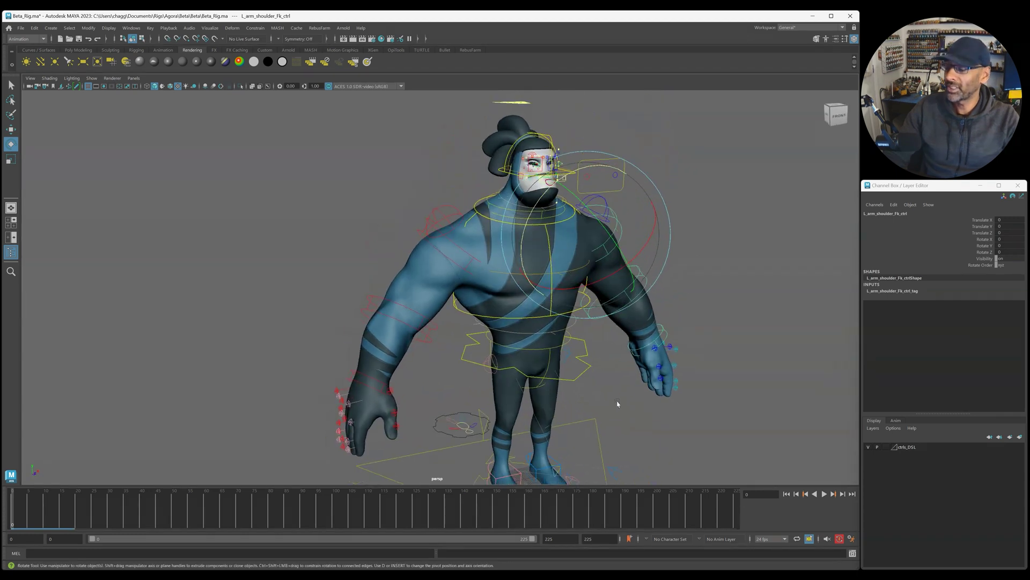
{"action": "left_click", "coordinate": [712, 428]}
{"action": "middle_click_drag", "start_coordinate": [712, 428], "coordinate": [730, 360], "text": "alt"}
{"action": "left_click_drag", "start_coordinate": [438, 379], "coordinate": [564, 348], "text": "alt"}
{"action": "left_click_drag", "start_coordinate": [322, 346], "coordinate": [379, 391], "text": "alt"}
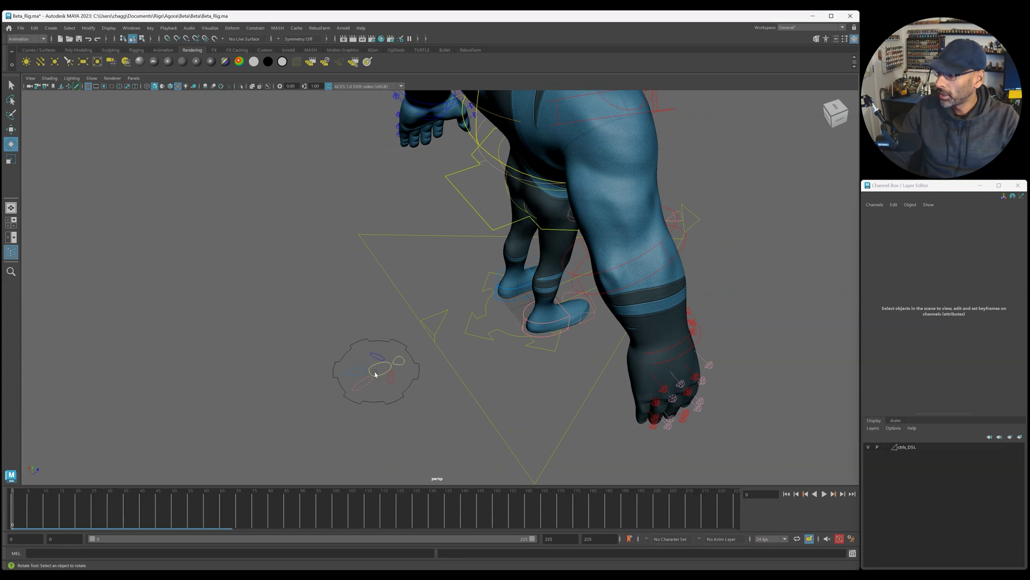
{"action": "left_click", "coordinate": [377, 376]}
{"action": "left_click_drag", "start_coordinate": [476, 382], "coordinate": [486, 439], "text": "alt"}
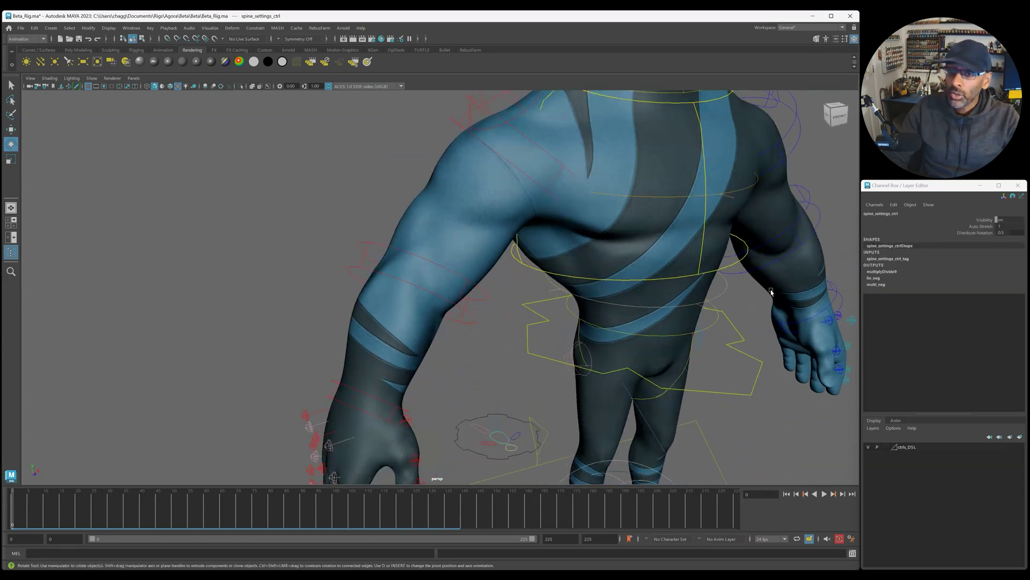
{"action": "left_click", "coordinate": [982, 227]}
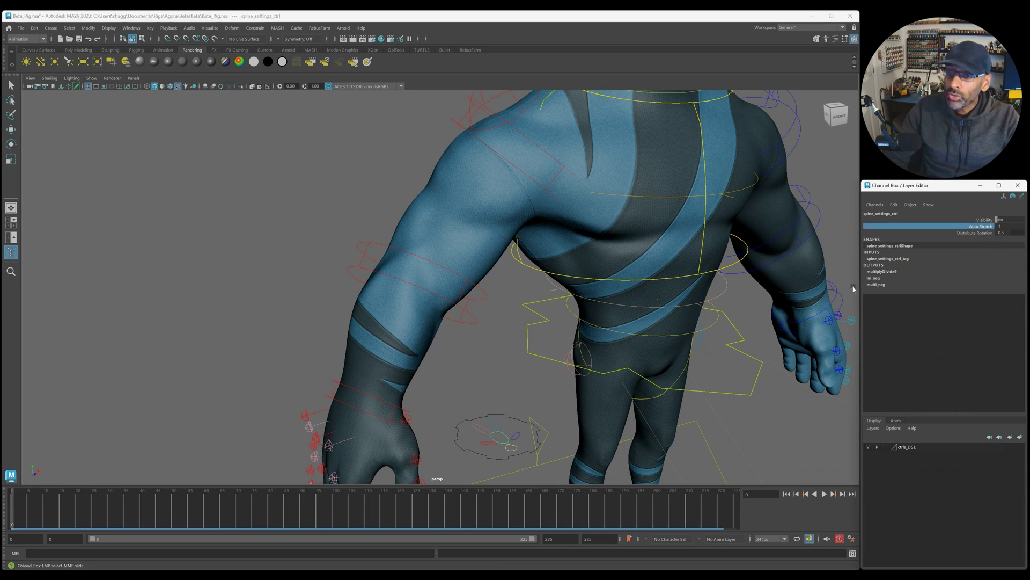
- Test the spine's auto stretch by moving the chest control, and undo the moves
{"action": "left_click", "coordinate": [701, 258]}
{"action": "key", "text": "w"}
{"action": "scroll", "coordinate": [688, 324], "scroll_direction": "down", "scroll_amount": 3}
{"action": "middle_click_drag", "start_coordinate": [586, 153], "coordinate": [594, 155]}
{"action": "left_click_drag", "start_coordinate": [594, 154], "coordinate": [596, 180]}
{"action": "key", "text": "ctrl+z"}
{"action": "key", "text": "ctrl+z"}
{"action": "key", "text": "ctrl+z"}
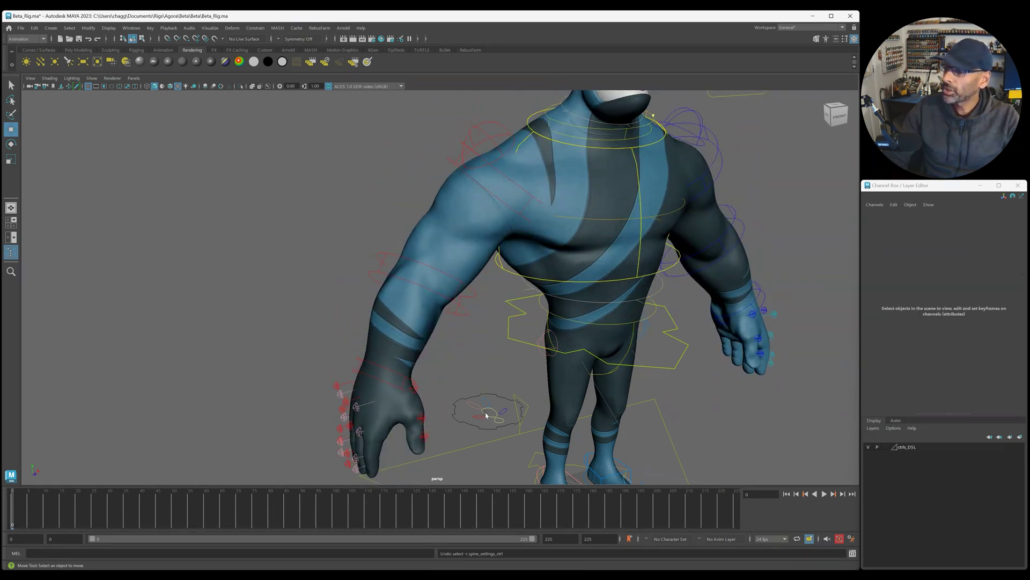
- Try Distribute Rotation at 1 on spine_settings_ctrl, test rotating the chest control, and undo the changes
{"action": "left_click", "coordinate": [482, 412]}
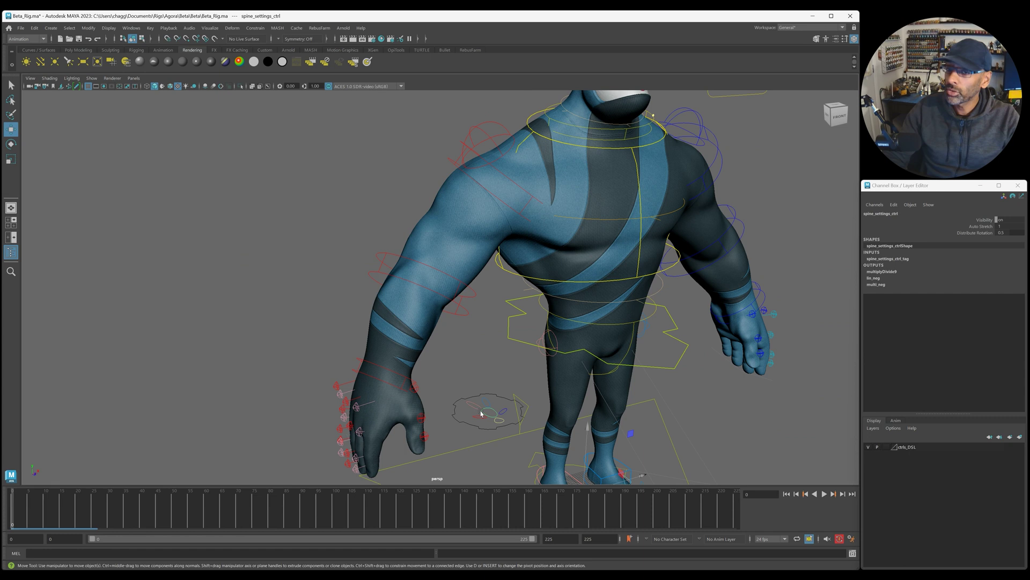
{"action": "left_click", "coordinate": [978, 233]}
{"action": "middle_click_drag", "start_coordinate": [624, 374], "coordinate": [720, 356]}
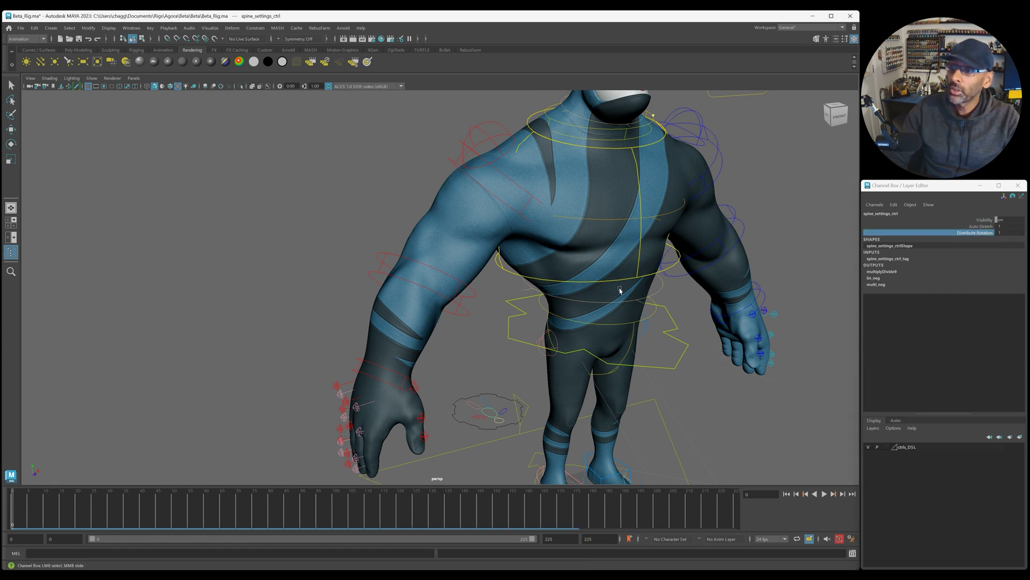
{"action": "left_click", "coordinate": [626, 250]}
{"action": "key", "text": "e"}
{"action": "left_click_drag", "start_coordinate": [602, 211], "coordinate": [588, 211]}
{"action": "key", "text": "ctrl+z"}
{"action": "key", "text": "ctrl+z"}
{"action": "key", "text": "ctrl+z"}
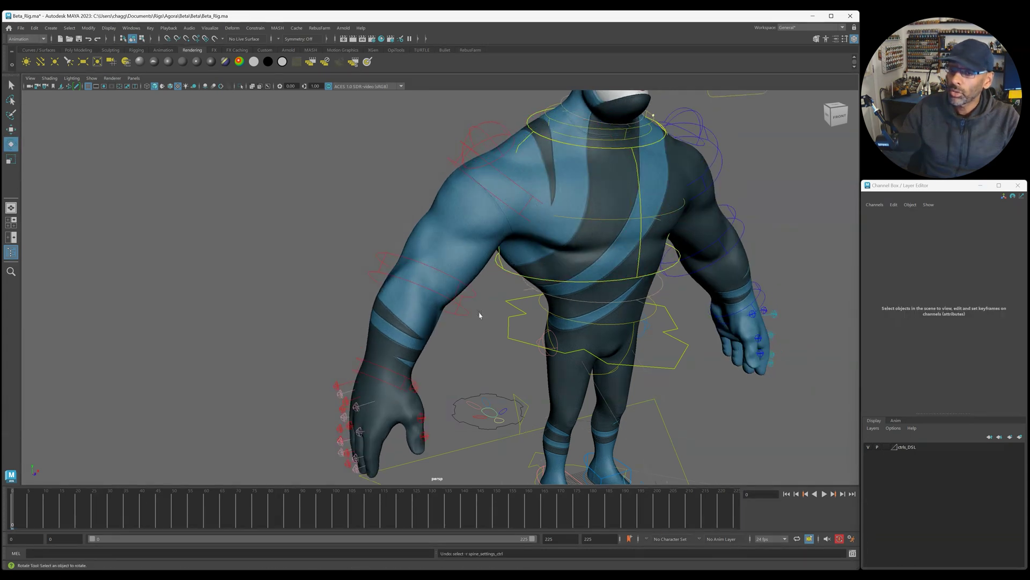
- Select R_leg_settings_ctrl in the settings cluster beside the feet and frame the legs
{"action": "left_click_drag", "start_coordinate": [395, 342], "coordinate": [510, 382], "text": "alt"}
{"action": "left_click", "coordinate": [417, 376]}
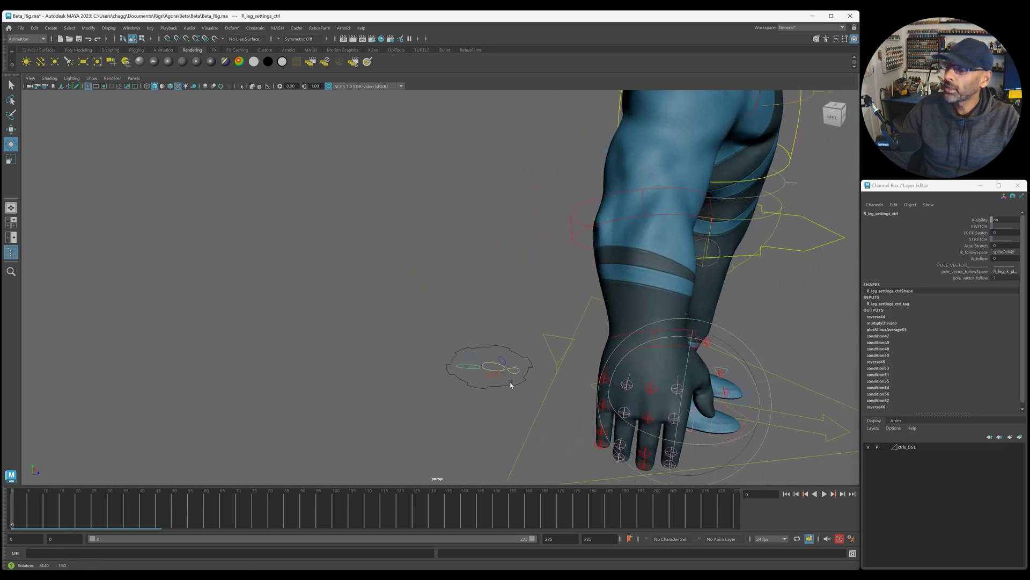
{"action": "left_click", "coordinate": [492, 377]}
{"action": "left_click_drag", "start_coordinate": [615, 362], "coordinate": [474, 360], "text": "alt"}
{"action": "left_click", "coordinate": [442, 366]}
{"action": "right_click_drag", "start_coordinate": [617, 365], "coordinate": [574, 361], "text": "alt"}
{"action": "middle_click_drag", "start_coordinate": [642, 344], "coordinate": [626, 315], "text": "alt"}
{"action": "left_click_drag", "start_coordinate": [625, 315], "coordinate": [588, 342], "text": "alt"}
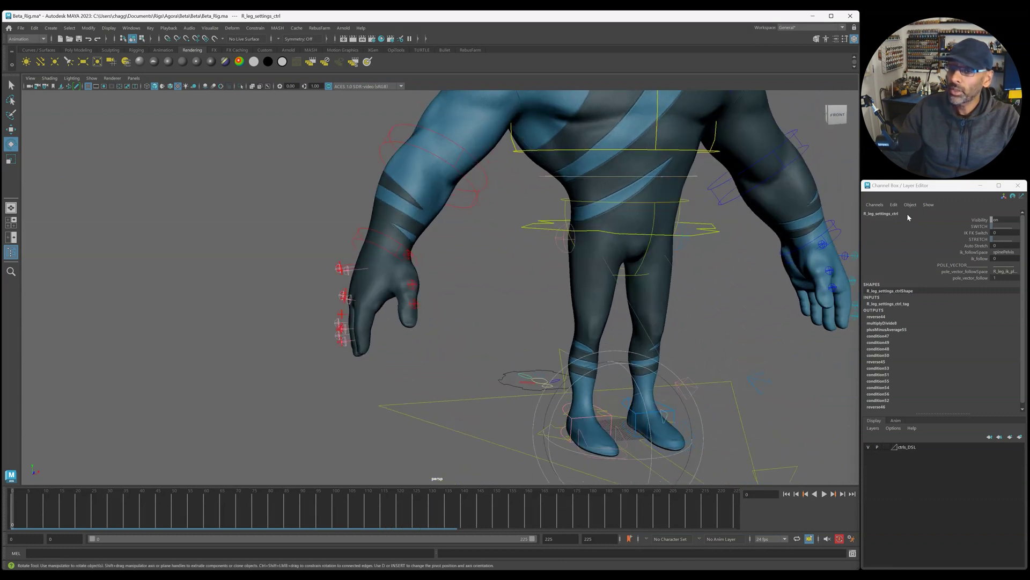
- Try IK FK Switch at 1 on R_leg_settings_ctrl, test rotating the right hip's FK control, and undo the changes
{"action": "left_click", "coordinate": [977, 234]}
{"action": "middle_click_drag", "start_coordinate": [545, 324], "coordinate": [621, 252]}
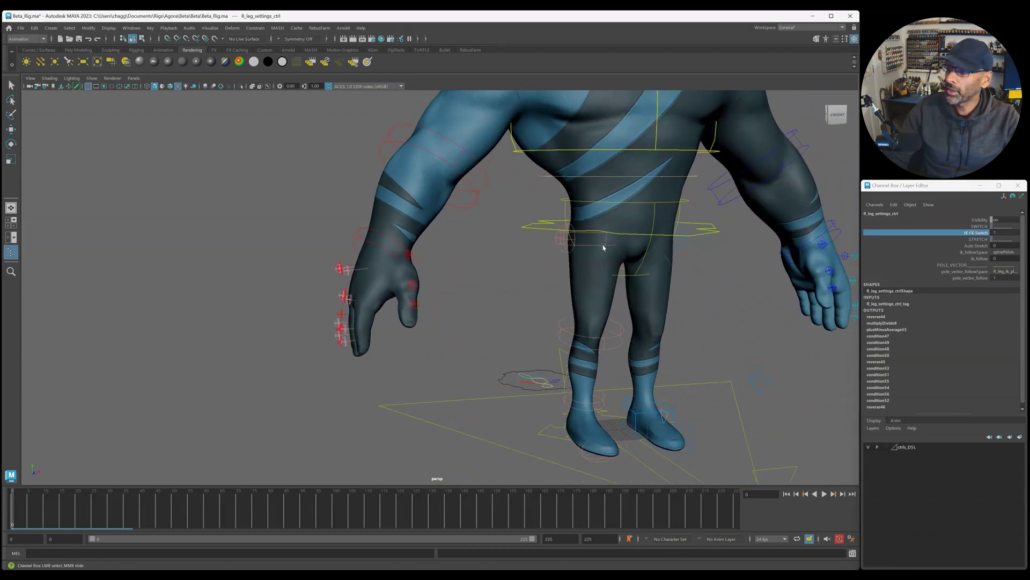
{"action": "left_click", "coordinate": [602, 245]}
{"action": "left_click_drag", "start_coordinate": [592, 257], "coordinate": [573, 306]}
{"action": "key", "text": "ctrl+z"}
{"action": "right_click_drag", "start_coordinate": [595, 309], "coordinate": [559, 312], "text": "alt"}
{"action": "key", "text": "ctrl+z"}
{"action": "key", "text": "ctrl+z"}
- Select settings_ctrl, the outline surrounding the small settings controls beside the feet
{"action": "left_click_drag", "start_coordinate": [487, 315], "coordinate": [531, 320], "text": "alt"}
{"action": "middle_click_drag", "start_coordinate": [500, 328], "coordinate": [459, 338], "text": "alt"}
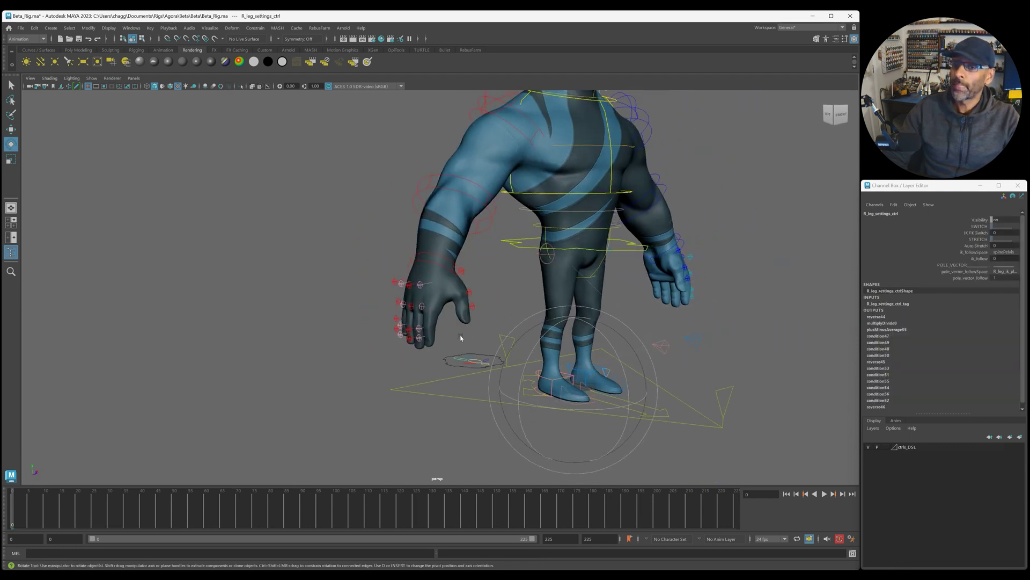
{"action": "right_click_drag", "start_coordinate": [460, 338], "coordinate": [577, 334], "text": "alt"}
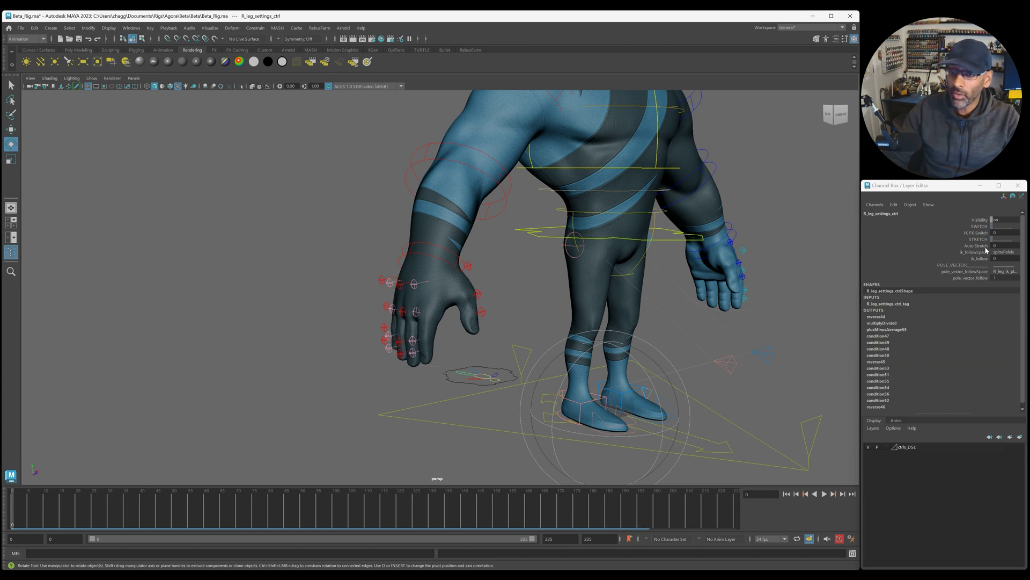
{"action": "left_click_drag", "start_coordinate": [454, 397], "coordinate": [436, 393], "text": "alt"}
{"action": "left_click", "coordinate": [445, 371]}
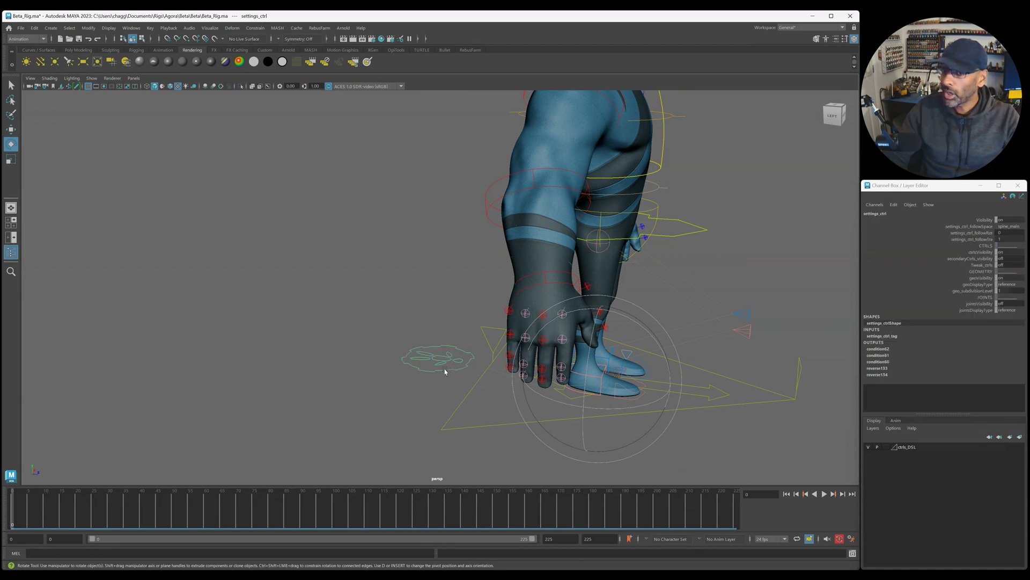
{"action": "left_click", "coordinate": [453, 377]}
{"action": "left_click", "coordinate": [453, 370]}
{"action": "left_click_drag", "start_coordinate": [453, 370], "coordinate": [543, 369], "text": "alt"}
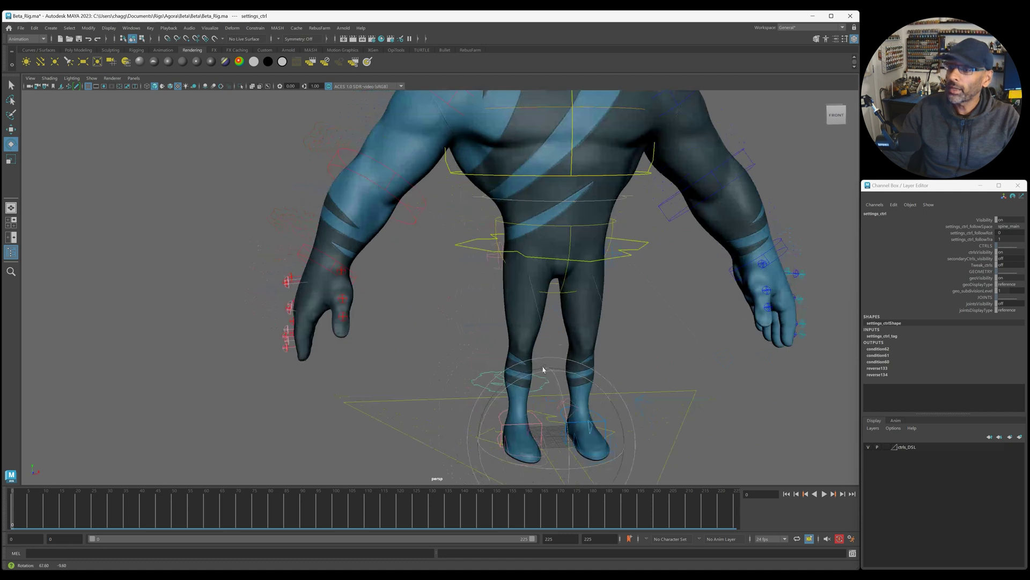
- On settings_ctrl, test ctrlVisibility off, turn secondaryCtrls_visibility on, and switch ctrlVisibility back on
{"action": "scroll", "coordinate": [537, 365], "scroll_direction": "down", "scroll_amount": 5}
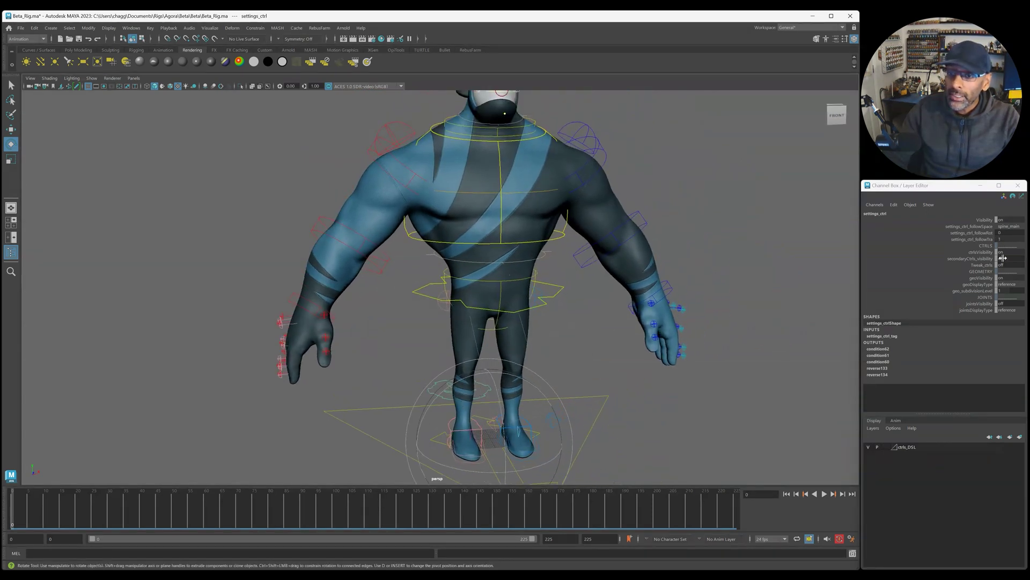
{"action": "left_click", "coordinate": [985, 256]}
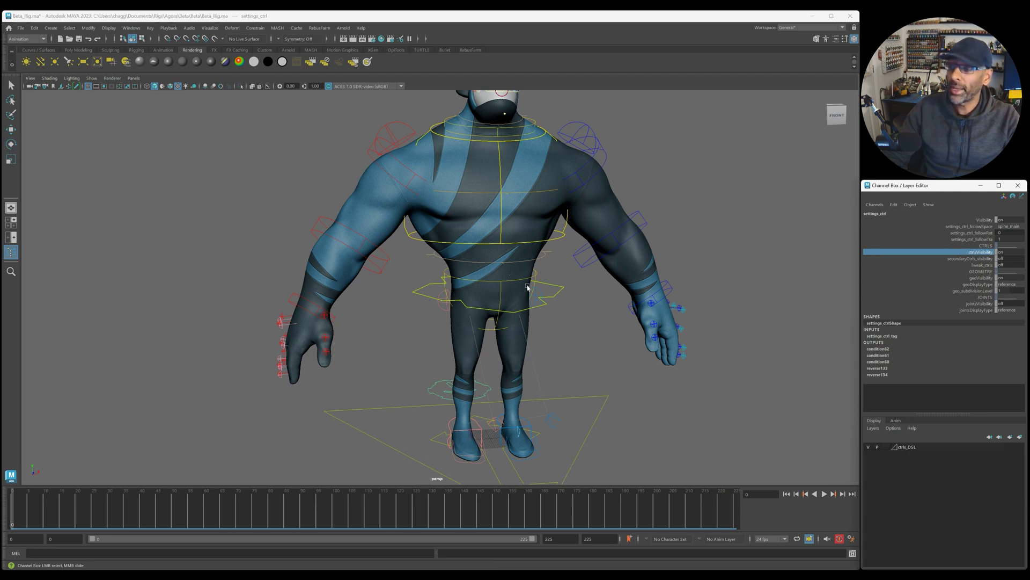
{"action": "middle_click_drag", "start_coordinate": [540, 293], "coordinate": [448, 333], "text": "alt"}
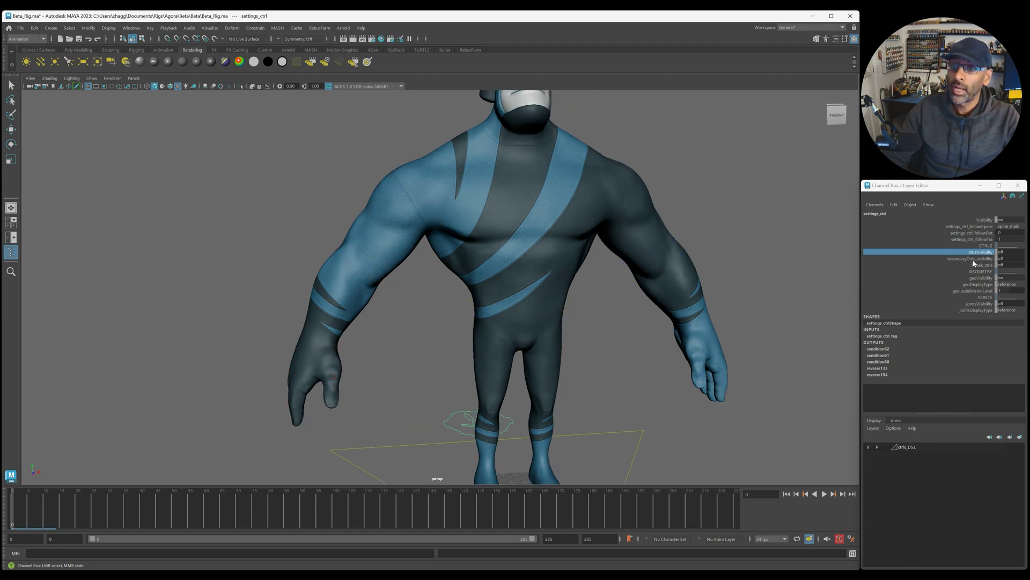
{"action": "left_click", "coordinate": [973, 259]}
{"action": "middle_click_drag", "start_coordinate": [587, 332], "coordinate": [702, 313]}
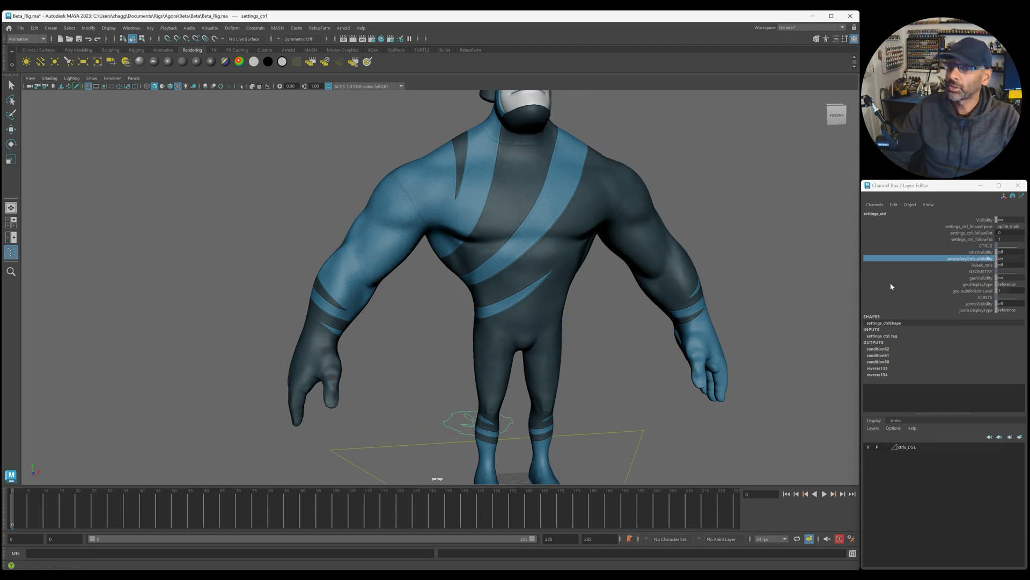
{"action": "left_click", "coordinate": [984, 253]}
{"action": "middle_click_drag", "start_coordinate": [658, 290], "coordinate": [717, 276]}
- Compare the primary and secondary controls by toggling secondaryCtrls_visibility and ctrlVisibility, ending with both on
{"action": "left_click", "coordinate": [961, 259]}
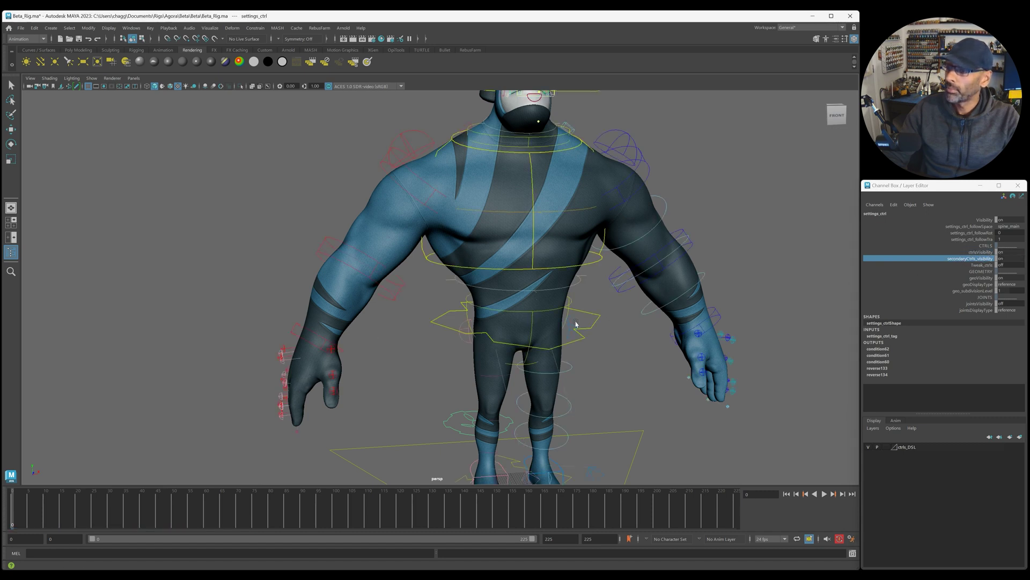
{"action": "middle_click_drag", "start_coordinate": [586, 320], "coordinate": [515, 330]}
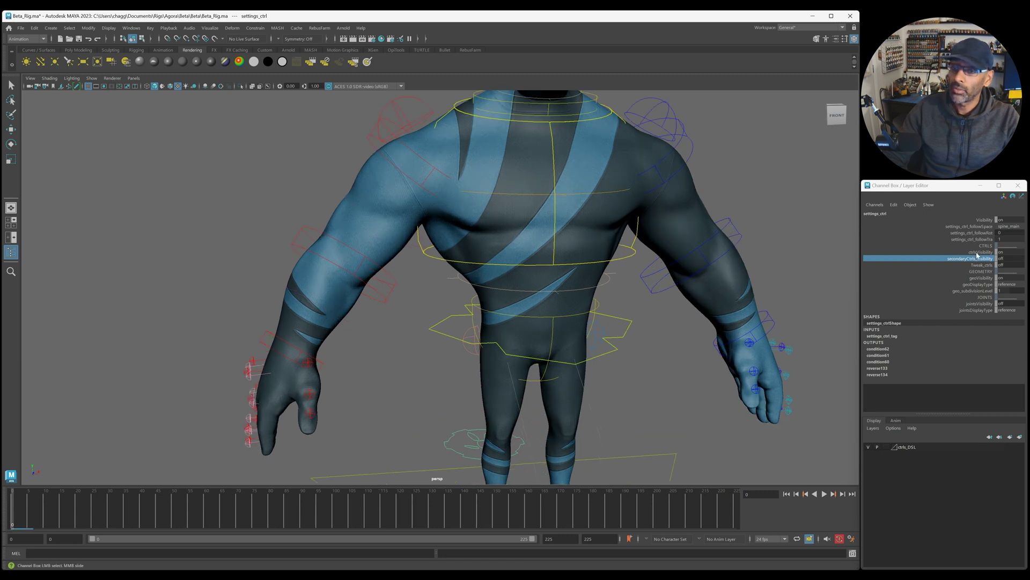
{"action": "left_click", "coordinate": [981, 251]}
{"action": "middle_click_drag", "start_coordinate": [981, 251], "coordinate": [928, 270]}
{"action": "left_click", "coordinate": [954, 259]}
{"action": "middle_click_drag", "start_coordinate": [605, 324], "coordinate": [614, 350]}
{"action": "scroll", "coordinate": [656, 329], "scroll_direction": "down", "scroll_amount": 1}
{"action": "left_click", "coordinate": [981, 252]}
{"action": "scroll", "coordinate": [816, 302], "scroll_direction": "up", "scroll_amount": 2}
{"action": "left_click", "coordinate": [979, 259]}
{"action": "middle_click_drag", "start_coordinate": [751, 322], "coordinate": [689, 302]}
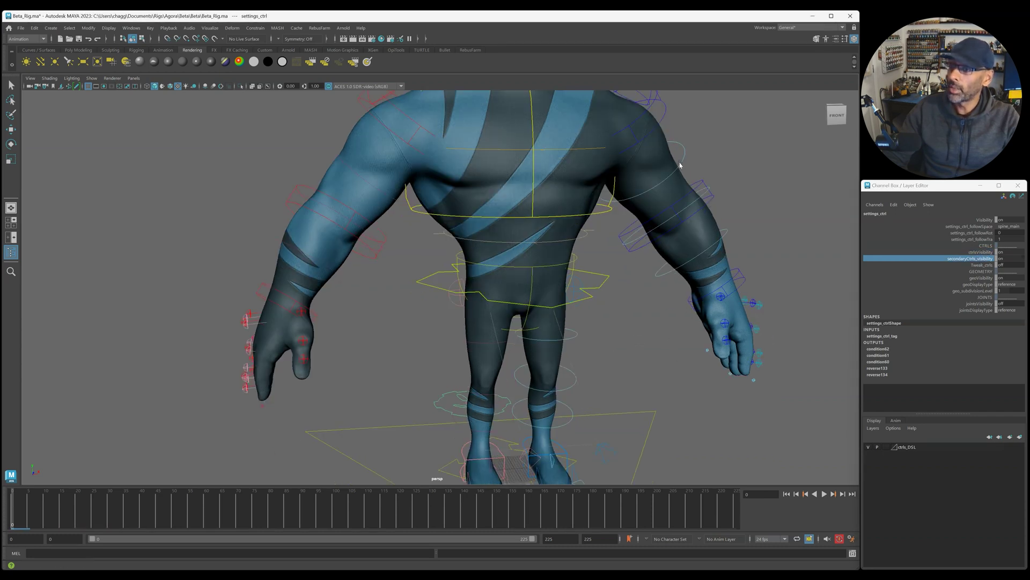
- Test moving the bend controls on the left upper arm and forearm, and undo the moves
{"action": "left_click", "coordinate": [683, 179]}
{"action": "left_click_drag", "start_coordinate": [683, 178], "coordinate": [664, 189], "text": "alt"}
{"action": "left_click", "coordinate": [635, 159]}
{"action": "key", "text": "w"}
{"action": "key", "text": "ctrl+z"}
{"action": "left_click", "coordinate": [713, 245]}
{"action": "left_click_drag", "start_coordinate": [682, 262], "coordinate": [702, 256]}
{"action": "key", "text": "ctrl+z"}
- Test moving L_leg_hip_1_bend_ctrl, L_leg_knee_ctrl and L_leg_knee_1_bend_ctrl on the left leg, and undo the moves
{"action": "left_click_drag", "start_coordinate": [551, 398], "coordinate": [545, 322], "text": "alt"}
{"action": "left_click", "coordinate": [520, 305]}
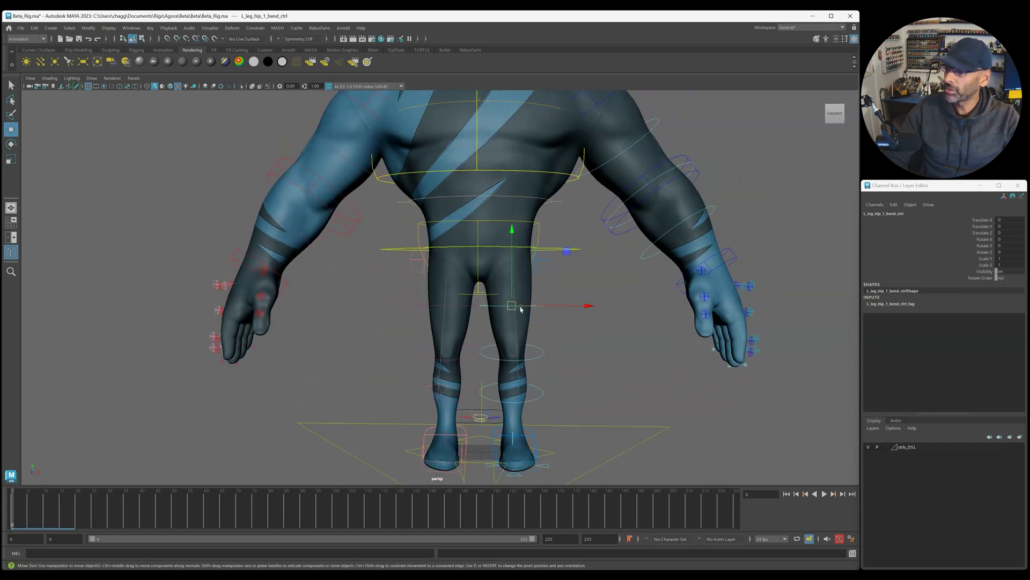
{"action": "left_click", "coordinate": [538, 350]}
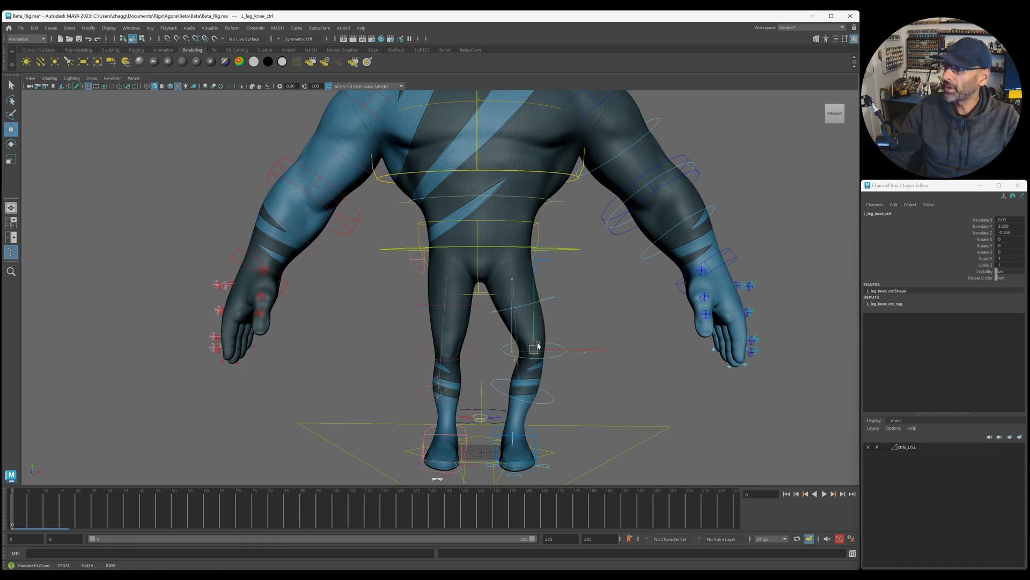
{"action": "left_click", "coordinate": [542, 397]}
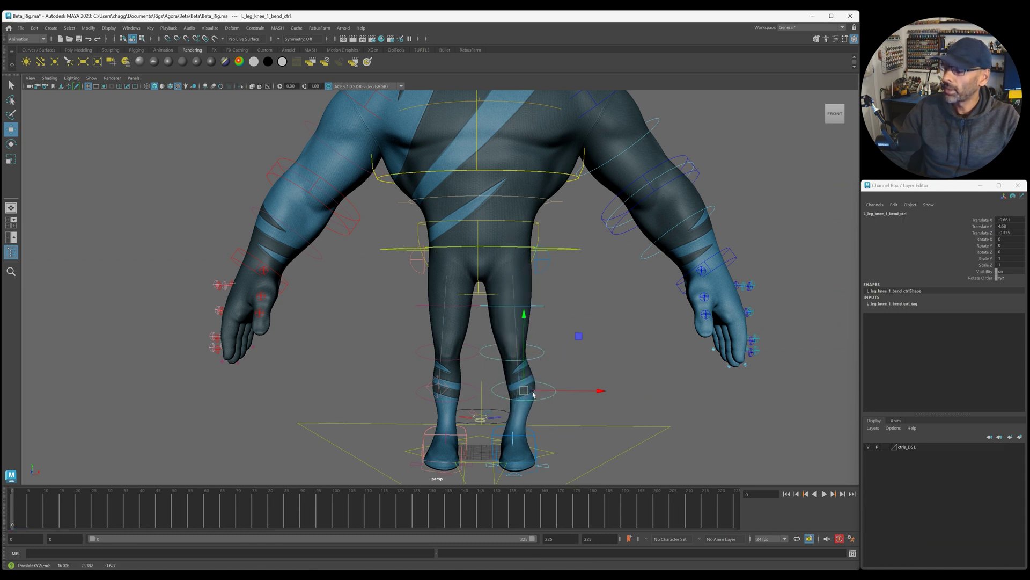
{"action": "left_click_drag", "start_coordinate": [542, 397], "coordinate": [536, 389], "text": "alt"}
- On settings_ctrl, turn Tweak_ctrls on and secondaryCtrls_visibility off
{"action": "left_click_drag", "start_coordinate": [460, 475], "coordinate": [451, 411], "text": "alt"}
{"action": "left_click", "coordinate": [433, 412]}
{"action": "left_click", "coordinate": [981, 265]}
{"action": "middle_click_drag", "start_coordinate": [798, 382], "coordinate": [816, 382]}
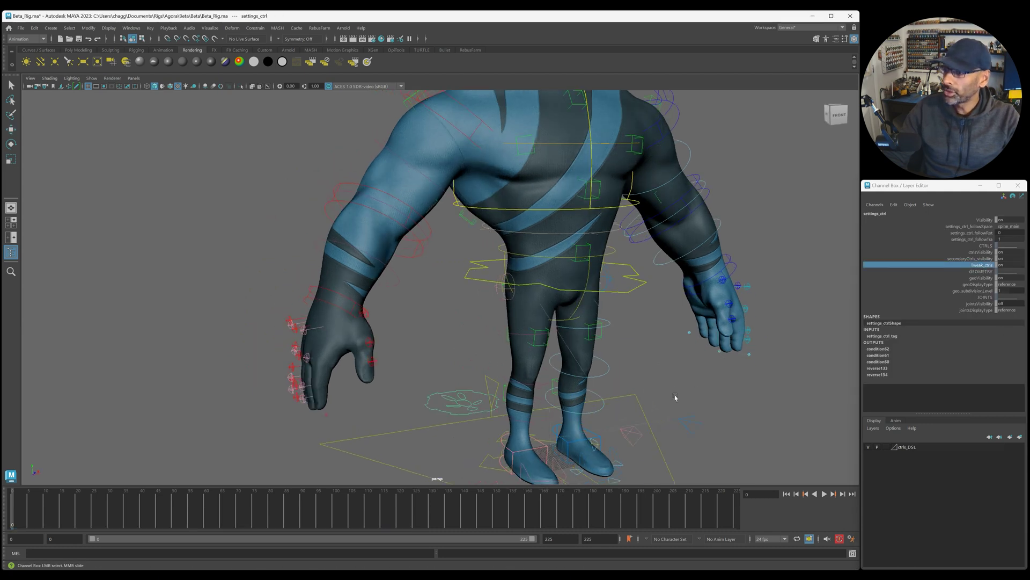
{"action": "left_click_drag", "start_coordinate": [674, 398], "coordinate": [655, 363], "text": "alt"}
{"action": "middle_click_drag", "start_coordinate": [655, 363], "coordinate": [667, 431], "text": "alt"}
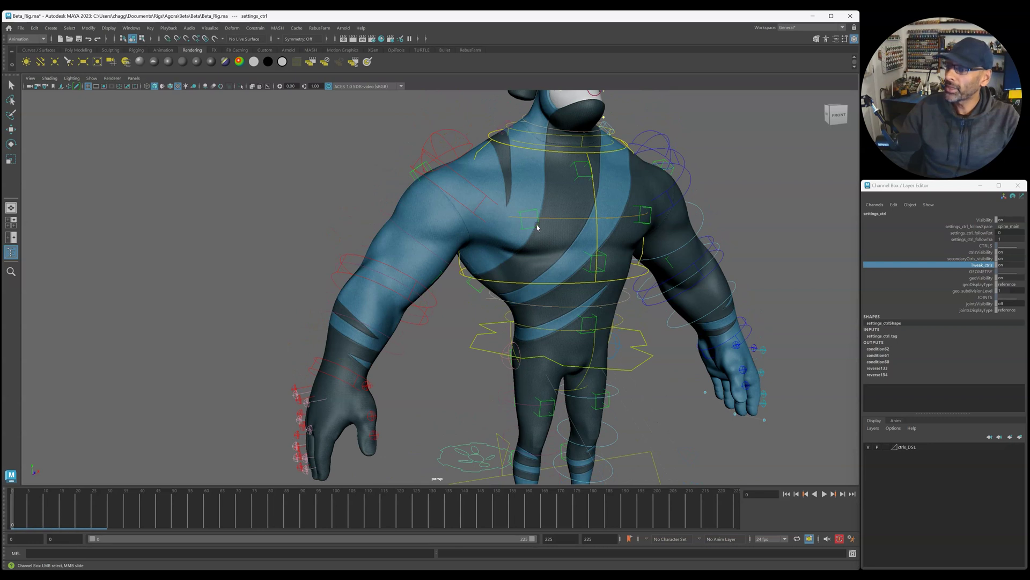
{"action": "left_click", "coordinate": [972, 258]}
{"action": "middle_click_drag", "start_coordinate": [462, 433], "coordinate": [432, 436]}
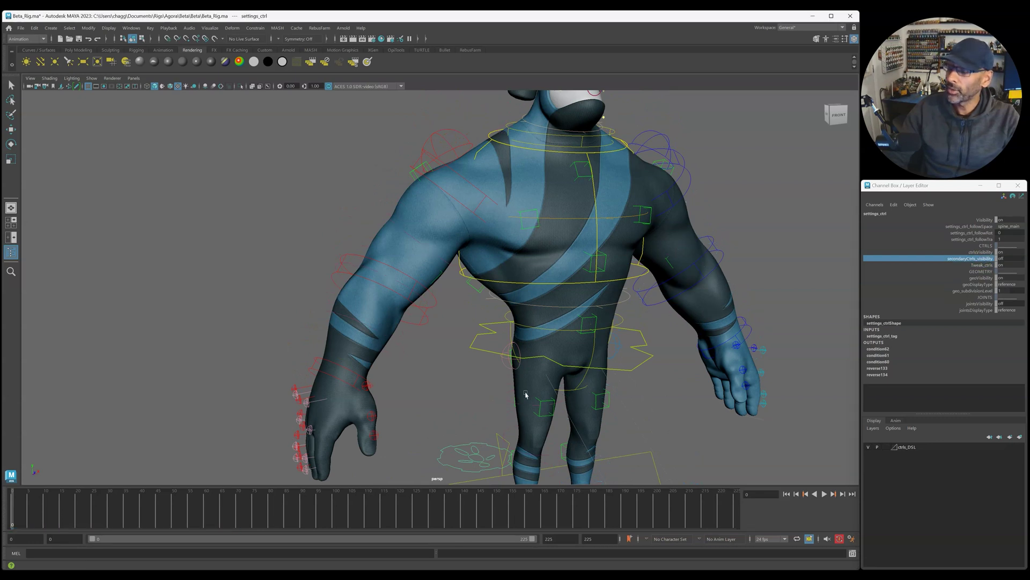
- Test moving the front tweak controls on the chest, right pectoral, upper chest, thighs and belly, undoing each move
{"action": "left_click", "coordinate": [606, 281]}
{"action": "key", "text": "w"}
{"action": "left_click_drag", "start_coordinate": [593, 261], "coordinate": [590, 270]}
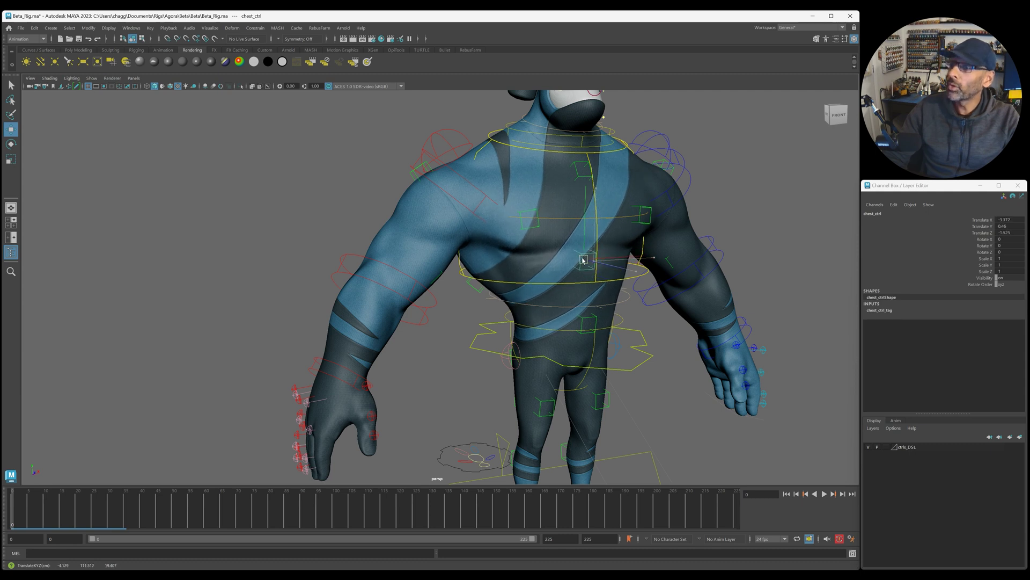
{"action": "left_click", "coordinate": [527, 222]}
{"action": "left_click", "coordinate": [580, 172]}
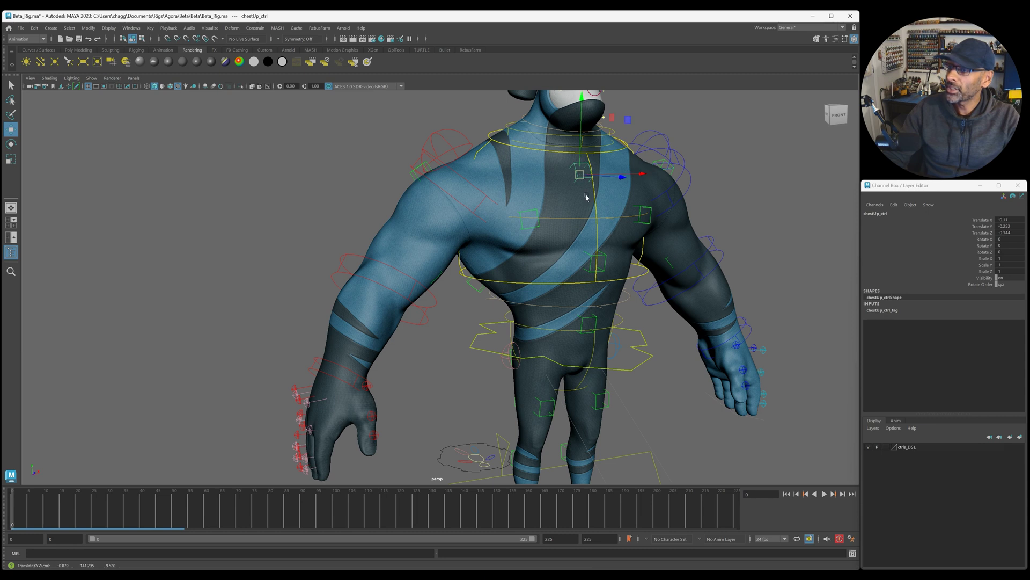
{"action": "left_click", "coordinate": [542, 405]}
{"action": "left_click", "coordinate": [606, 398]}
{"action": "left_click", "coordinate": [585, 323]}
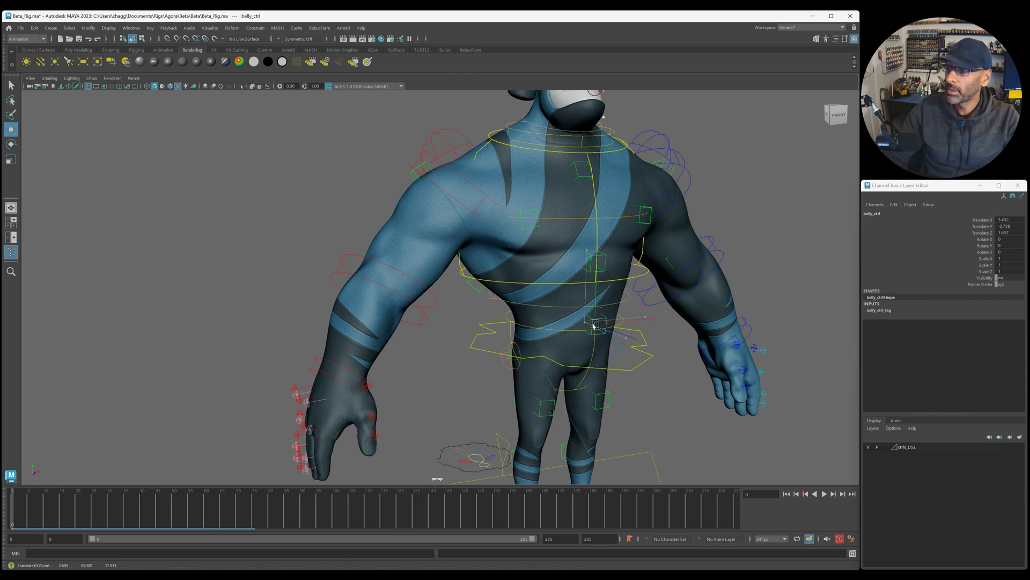
- Test moving the back tweak controls R_glut_ctrl, L_tricep_ctrl and R_scapula_ctrl, undoing each move
{"action": "left_click_drag", "start_coordinate": [588, 325], "coordinate": [492, 262], "text": "alt"}
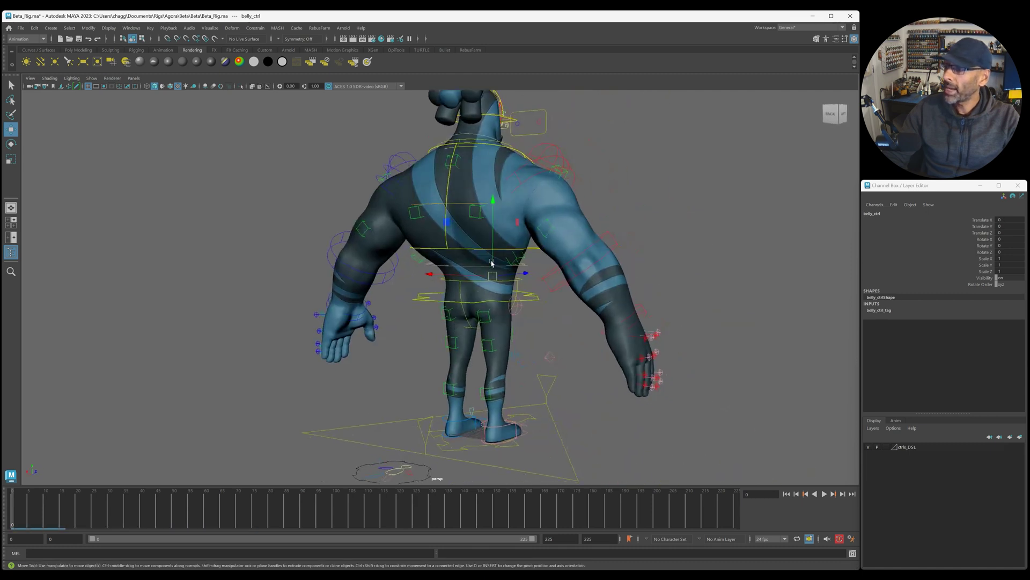
{"action": "left_click", "coordinate": [485, 316]}
{"action": "left_click", "coordinate": [486, 312]}
{"action": "left_click_drag", "start_coordinate": [486, 314], "coordinate": [473, 316]}
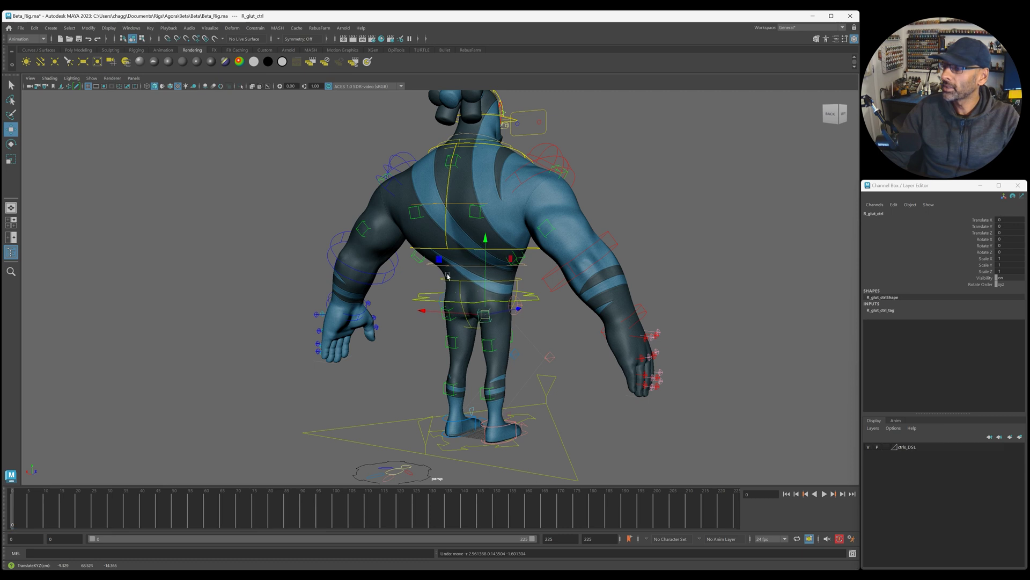
{"action": "left_click", "coordinate": [363, 232]}
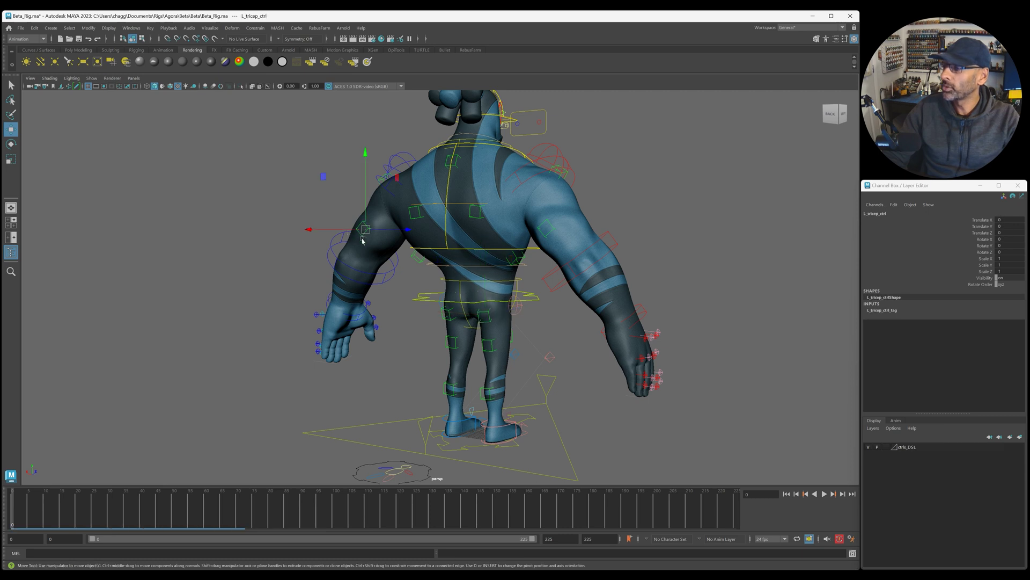
{"action": "left_click", "coordinate": [478, 215]}
{"action": "key", "text": "ctrl+z"}
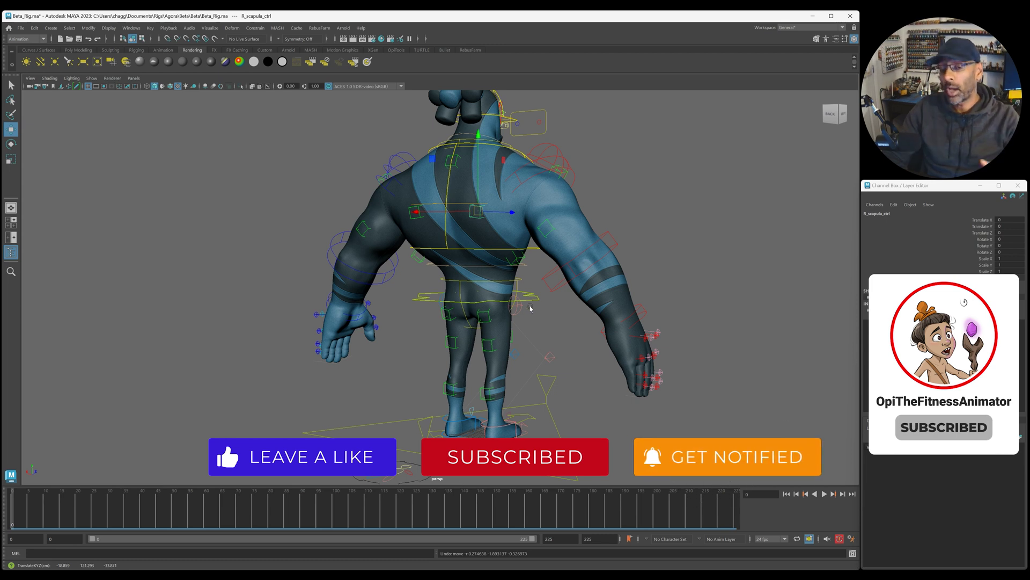
- Select settings_ctrl again and set its geo_subdivisionLevel to 0
{"action": "scroll", "coordinate": [625, 315], "scroll_direction": "up", "scroll_amount": 1}
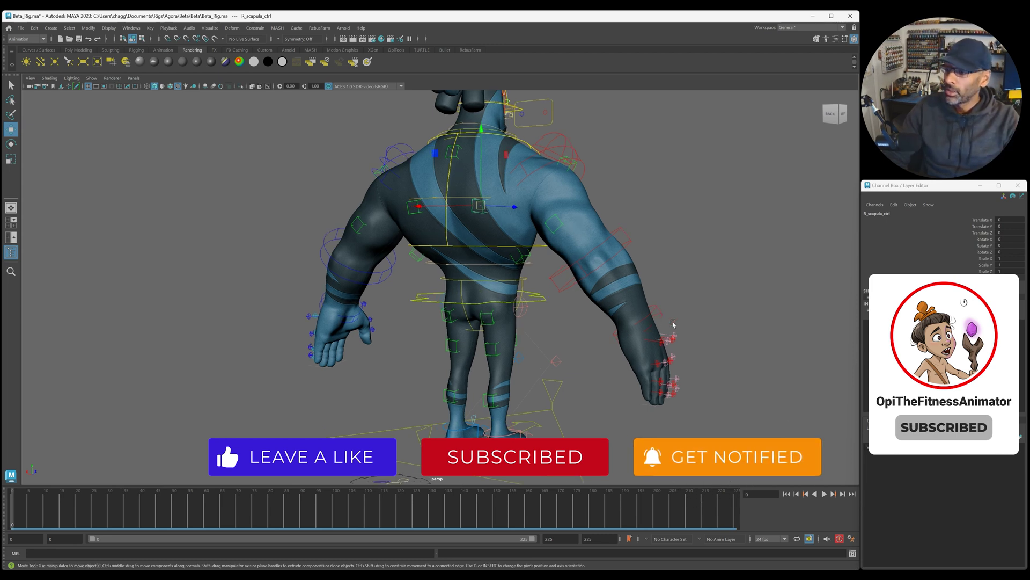
{"action": "mouse_move", "coordinate": [648, 330]}
{"action": "left_mouse_down", "text": "alt"}
{"action": "mouse_move", "coordinate": [601, 334]}
{"action": "mouse_move", "coordinate": [654, 347]}
{"action": "mouse_move", "coordinate": [602, 349]}
{"action": "mouse_move", "coordinate": [558, 329]}
{"action": "mouse_move", "coordinate": [647, 348]}
{"action": "left_mouse_up", "text": "alt"}
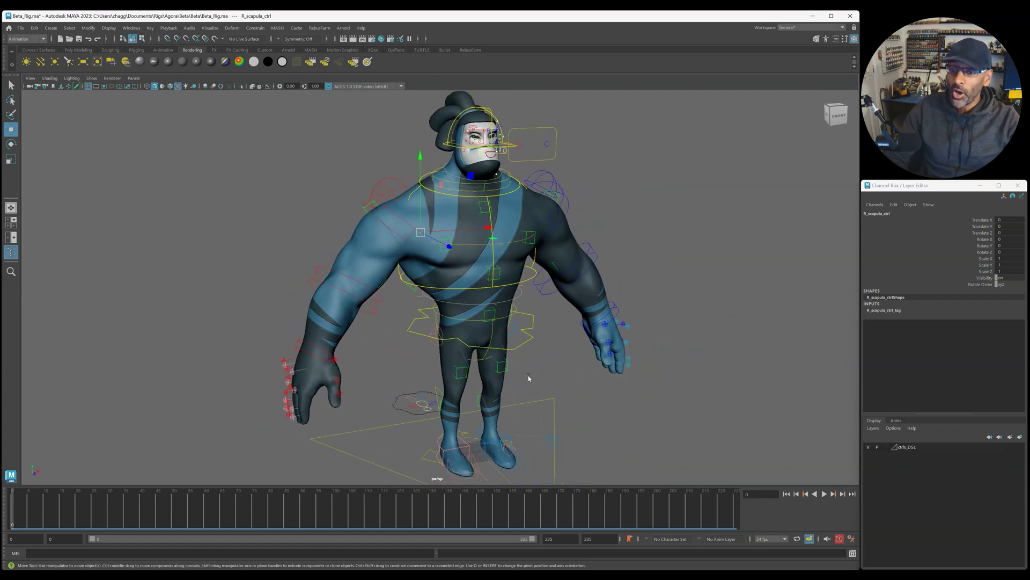
{"action": "left_click", "coordinate": [397, 411]}
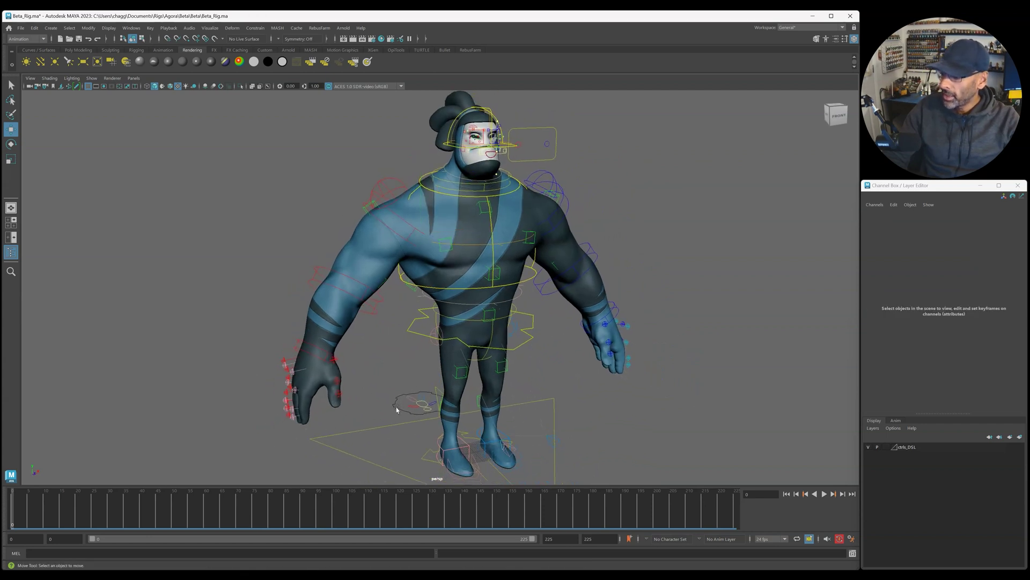
{"action": "left_click", "coordinate": [398, 411]}
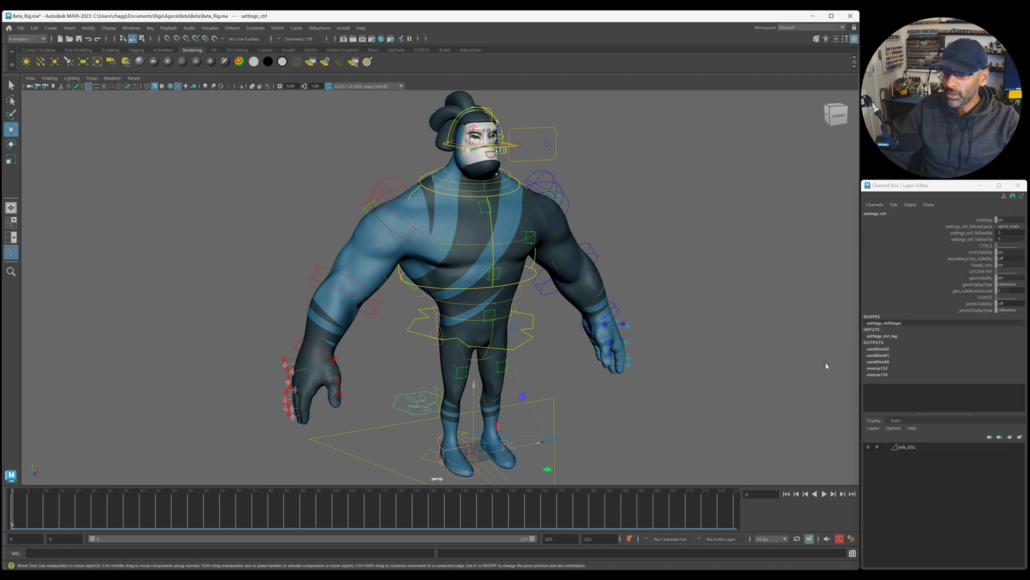
{"action": "left_click", "coordinate": [980, 304]}
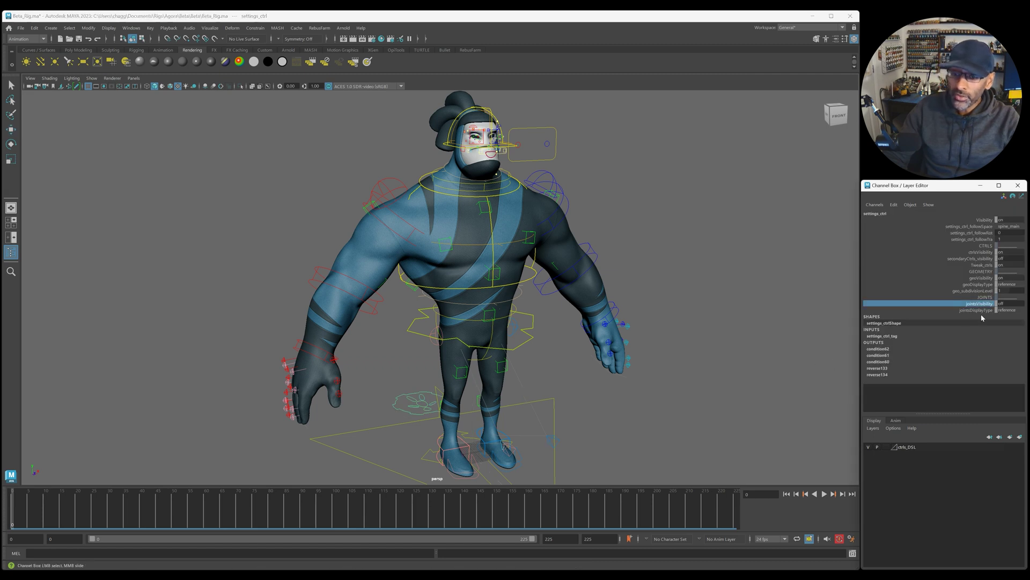
{"action": "left_click", "coordinate": [972, 292]}
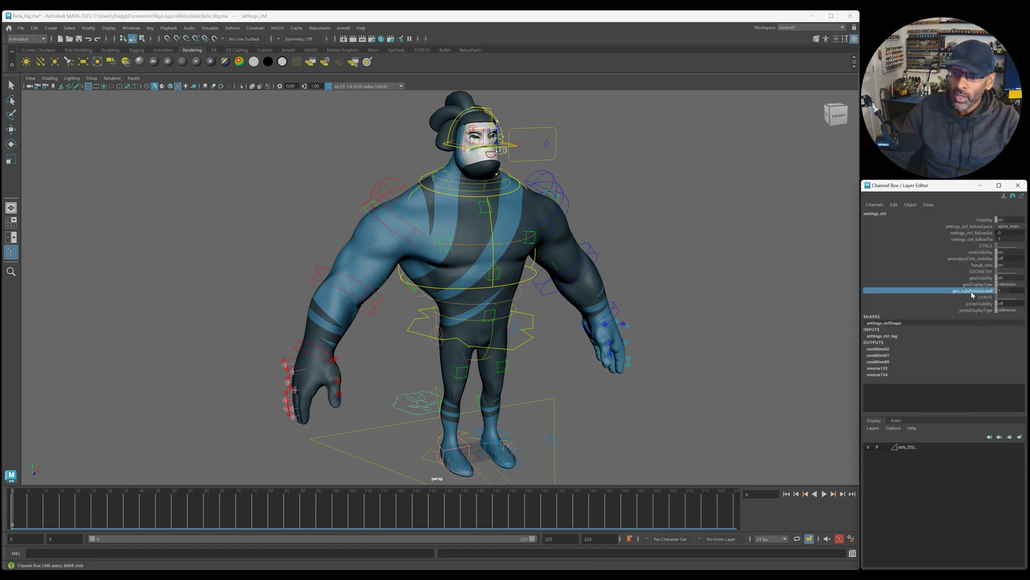
{"action": "middle_click_drag", "start_coordinate": [669, 347], "coordinate": [596, 343]}
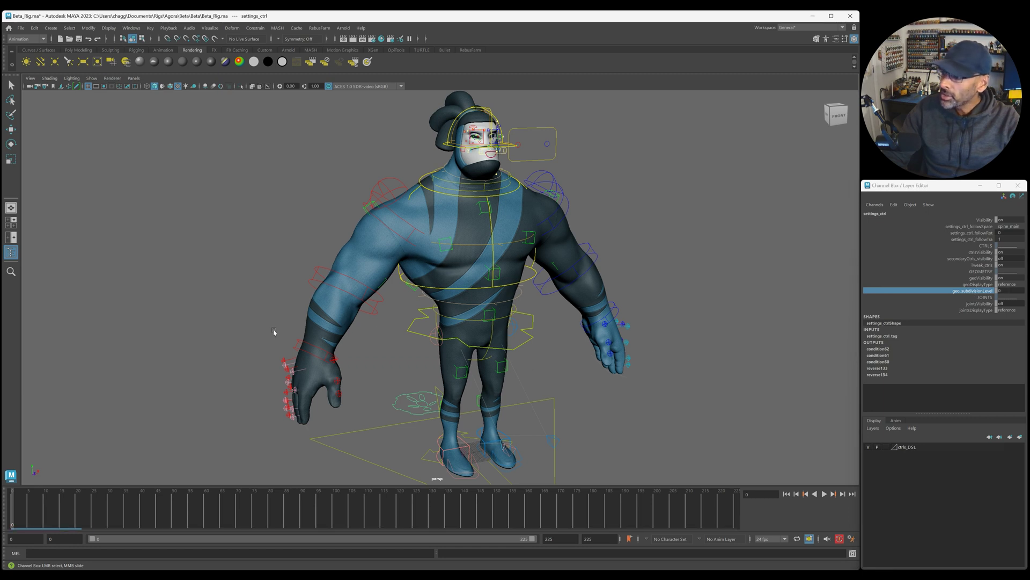
- Set geo_subdivisionLevel to 2 while inspecting the right upper arm and chest surface up close
{"action": "right_click_drag", "start_coordinate": [274, 331], "coordinate": [483, 297], "text": "alt"}
{"action": "middle_click_drag", "start_coordinate": [483, 297], "coordinate": [517, 321], "text": "alt"}
{"action": "right_click_drag", "start_coordinate": [248, 306], "coordinate": [462, 341], "text": "alt"}
{"action": "mouse_move", "coordinate": [340, 336]}
{"action": "middle_mouse_down"}
{"action": "mouse_move", "coordinate": [356, 335]}
{"action": "mouse_move", "coordinate": [329, 336]}
{"action": "middle_mouse_up"}
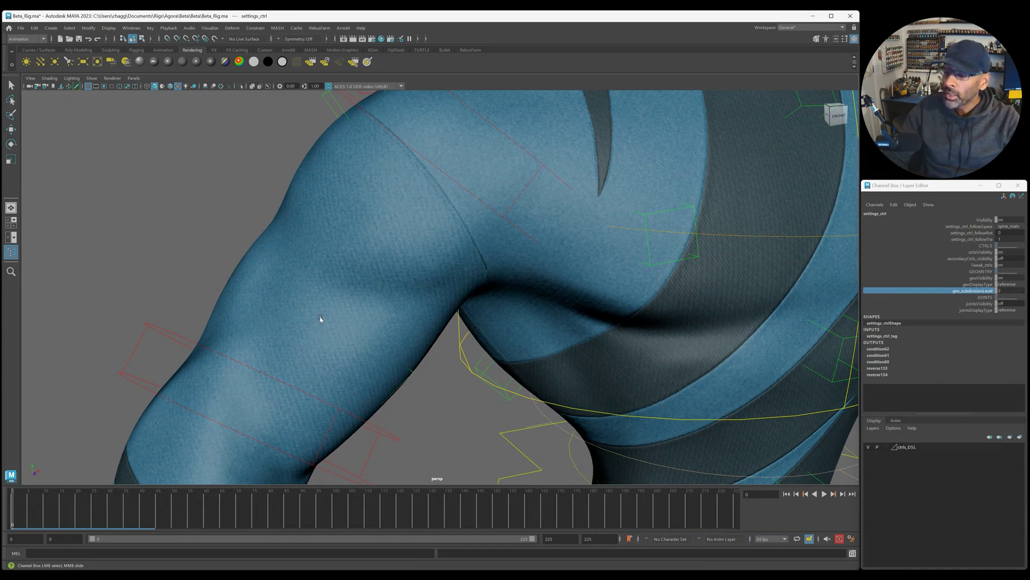
- Compare geo_subdivisionLevel 1 and 0 on settings_ctrl, leaving the value at 1
{"action": "double_click", "coordinate": [1001, 291]}
{"action": "type", "text": "1"}
{"action": "key", "text": "Return"}
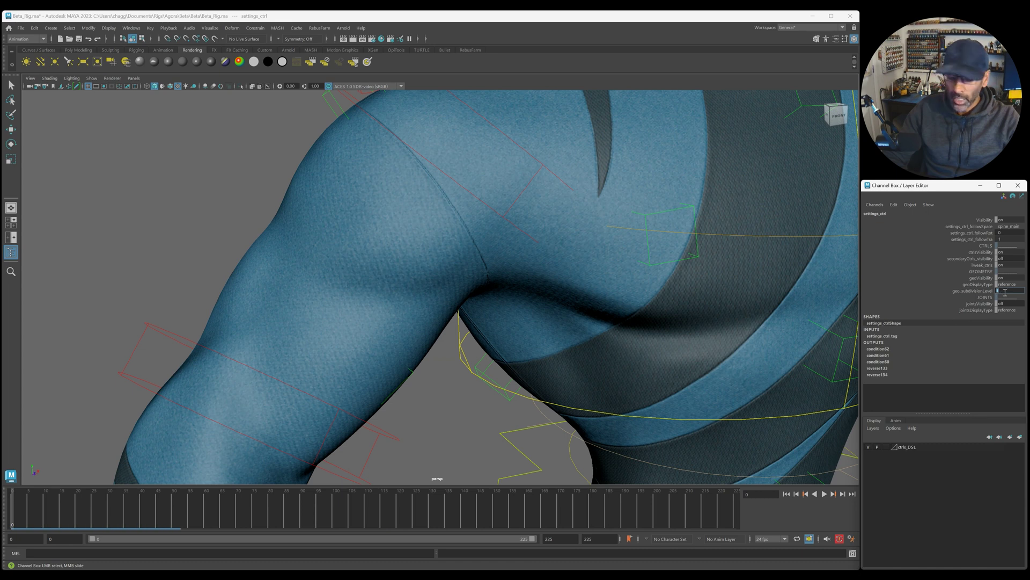
{"action": "type", "text": "0"}
{"action": "key", "text": "Return"}
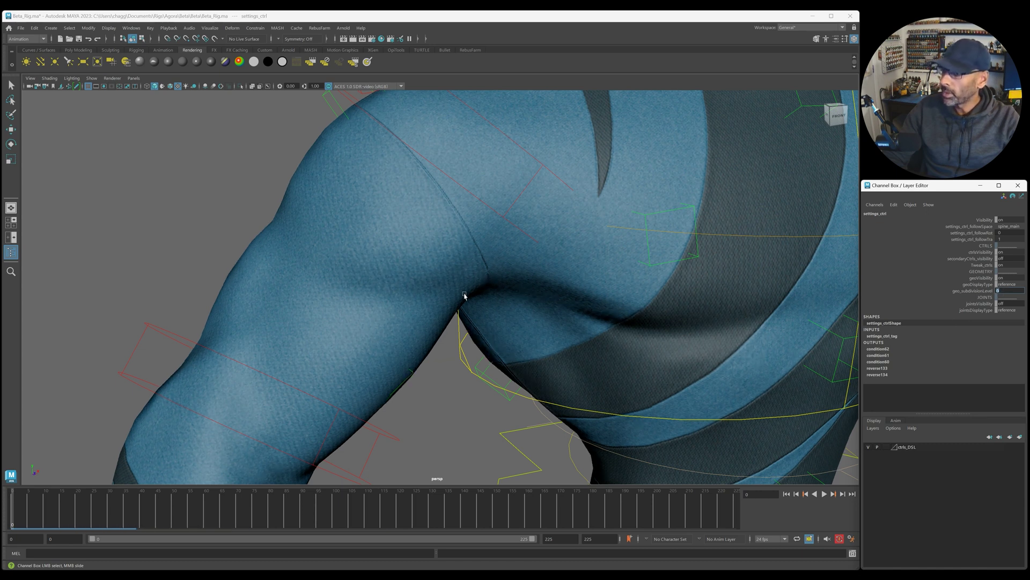
{"action": "type", "text": "1"}
{"action": "key", "text": "Return"}
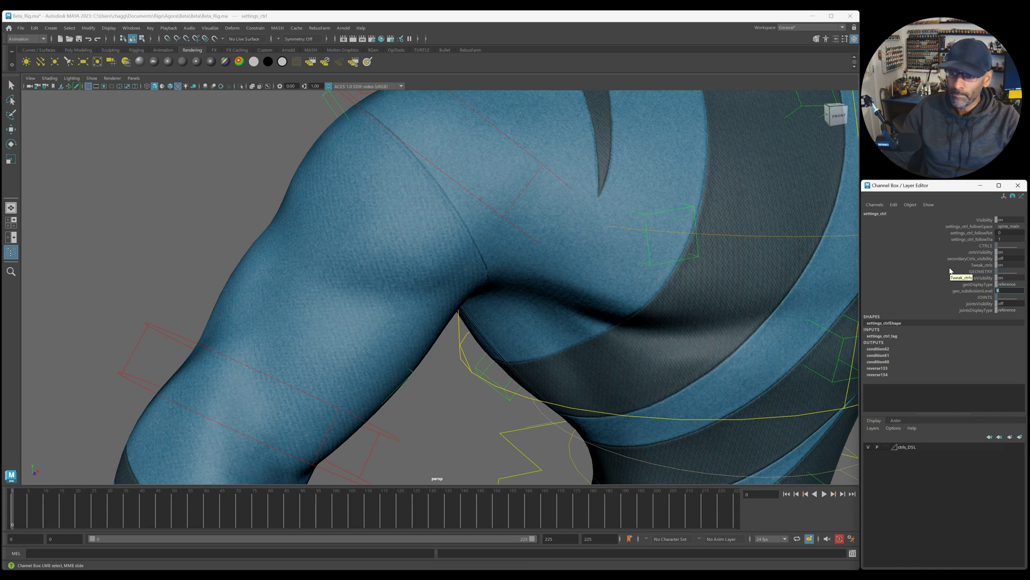
- Examine the whole character's body from the front and an angled view, and clear the selection
{"action": "right_click_drag", "start_coordinate": [704, 323], "coordinate": [327, 325], "text": "alt"}
{"action": "left_click_drag", "start_coordinate": [447, 343], "coordinate": [448, 342], "text": "alt"}
{"action": "middle_click_drag", "start_coordinate": [448, 342], "coordinate": [407, 311], "text": "alt"}
{"action": "right_click_drag", "start_coordinate": [408, 312], "coordinate": [508, 336], "text": "alt"}
{"action": "left_click_drag", "start_coordinate": [615, 279], "coordinate": [634, 246], "text": "alt"}
{"action": "right_click_drag", "start_coordinate": [635, 246], "coordinate": [548, 249], "text": "alt"}
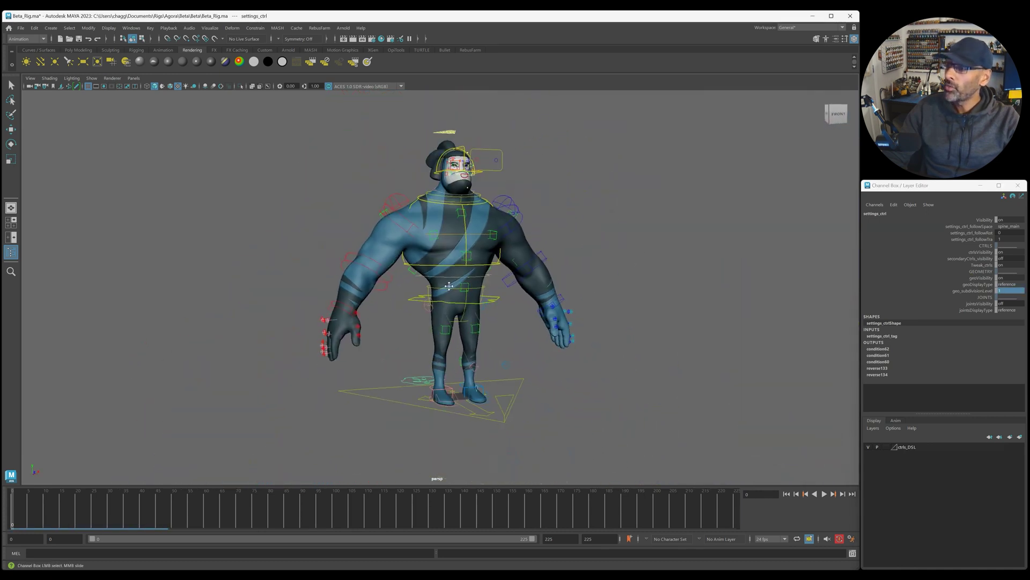
{"action": "middle_click_drag", "start_coordinate": [549, 249], "coordinate": [489, 273], "text": "alt"}
{"action": "left_click_drag", "start_coordinate": [489, 272], "coordinate": [495, 274], "text": "alt"}
{"action": "left_click", "coordinate": [494, 273]}
{"action": "scroll", "coordinate": [391, 342], "scroll_direction": "up", "scroll_amount": 2}
{"action": "scroll", "coordinate": [390, 342], "scroll_direction": "up", "scroll_amount": 1}
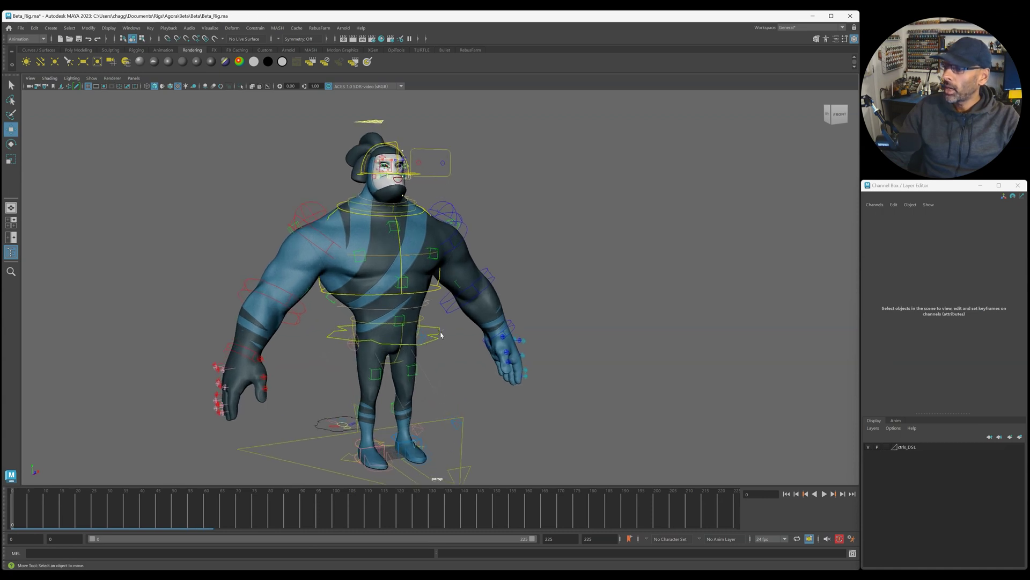
- On settings_ctrl, switch Tweak_ctrls off and secondaryCtrls_visibility on to compare the two control sets
{"action": "left_click", "coordinate": [318, 428]}
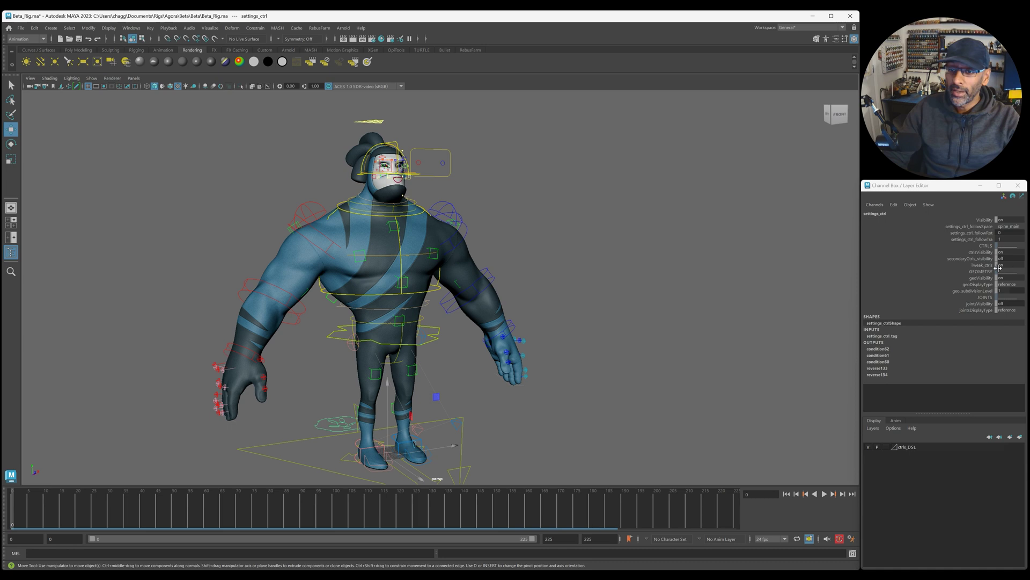
{"action": "left_click", "coordinate": [975, 265]}
{"action": "middle_click_drag", "start_coordinate": [515, 304], "coordinate": [588, 295]}
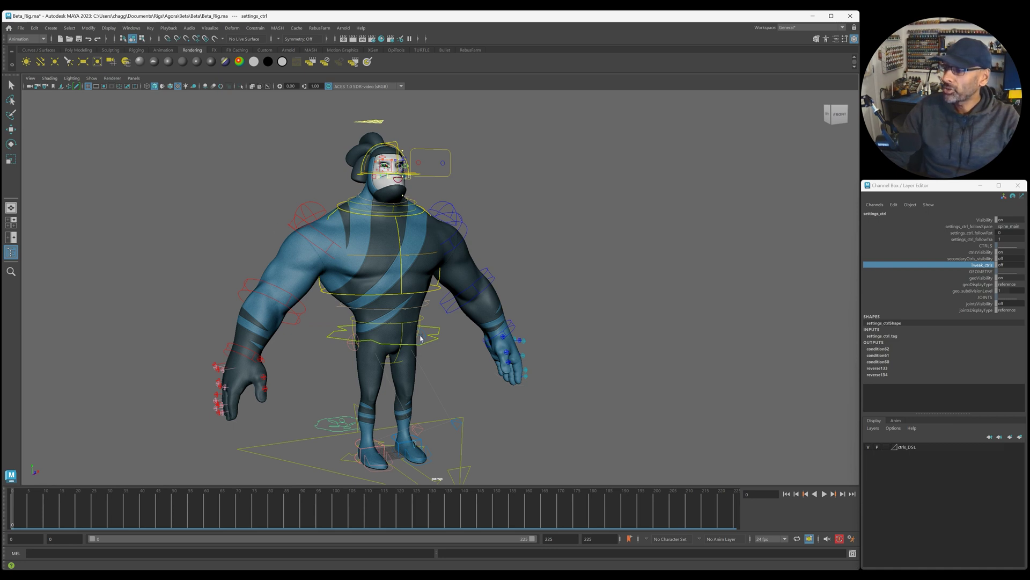
{"action": "left_click", "coordinate": [982, 258]}
{"action": "middle_click_drag", "start_coordinate": [650, 342], "coordinate": [746, 340]}
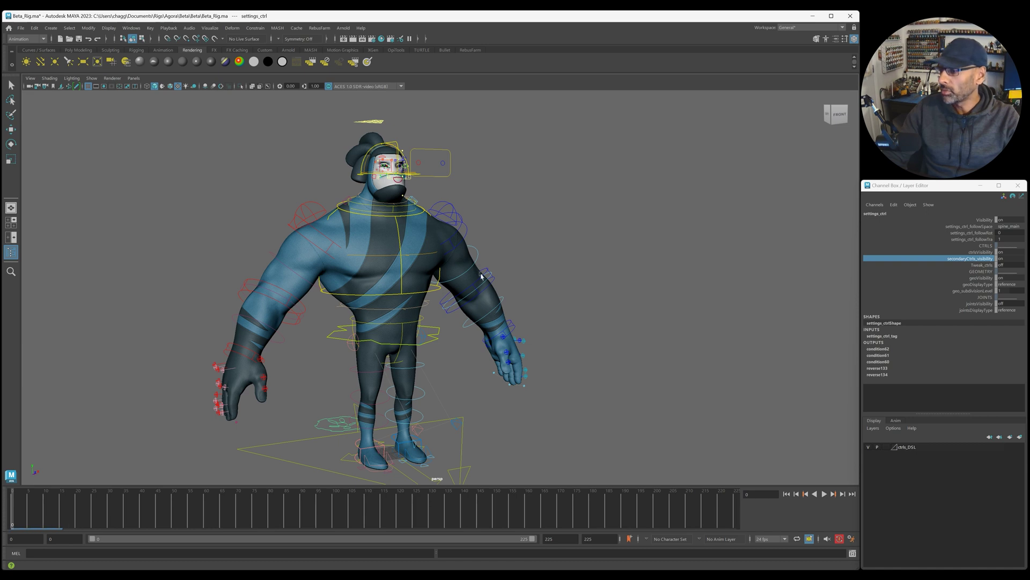
- Switch Tweak_ctrls back on and secondaryCtrls_visibility off, and deselect settings_ctrl
{"action": "left_click", "coordinate": [983, 265]}
{"action": "middle_click_drag", "start_coordinate": [632, 365], "coordinate": [697, 356]}
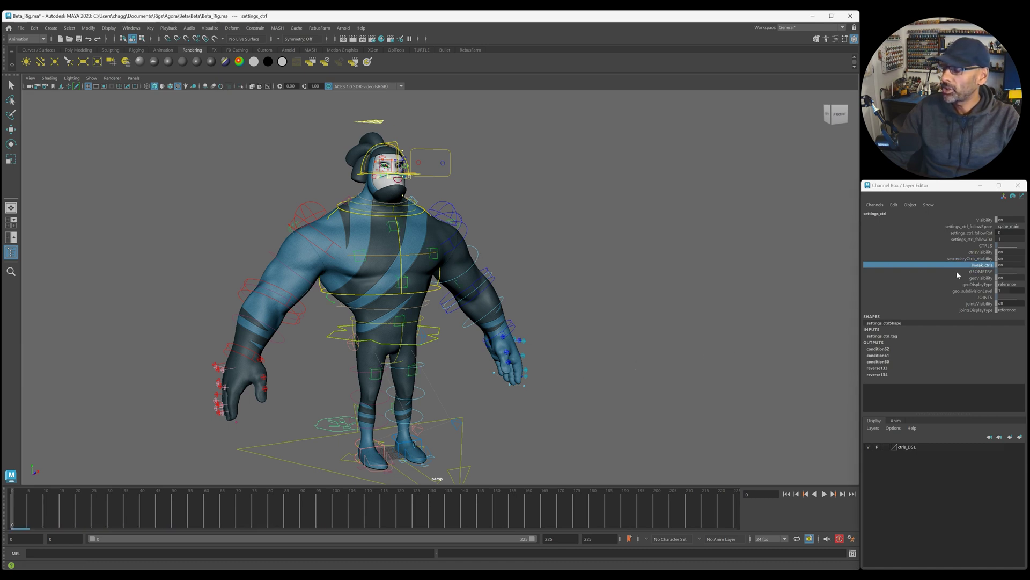
{"action": "left_click", "coordinate": [970, 259]}
{"action": "middle_click_drag", "start_coordinate": [759, 293], "coordinate": [714, 295]}
{"action": "left_click", "coordinate": [981, 252]}
{"action": "left_click", "coordinate": [982, 265]}
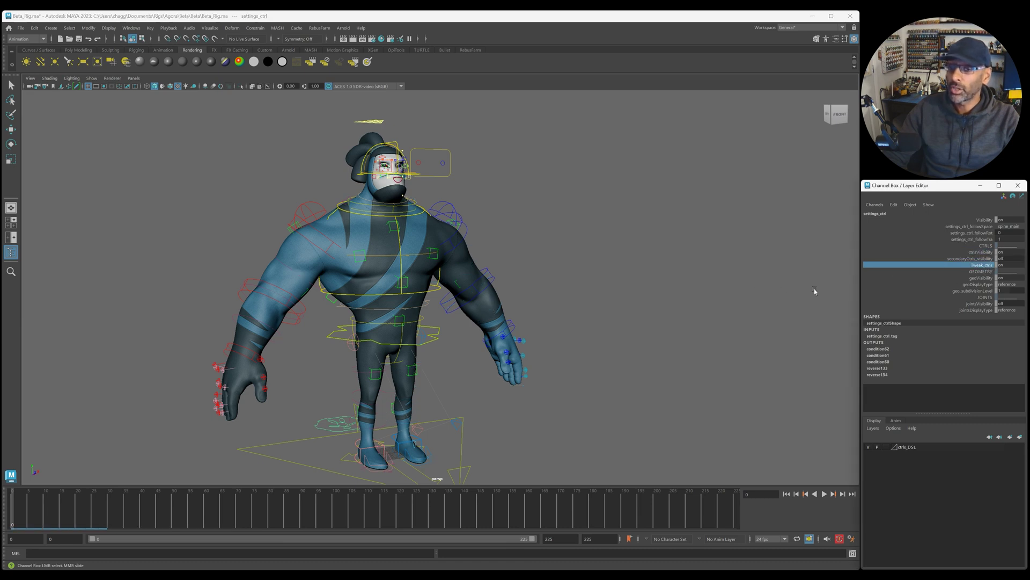
{"action": "left_click", "coordinate": [668, 315]}
{"action": "key", "text": "w"}
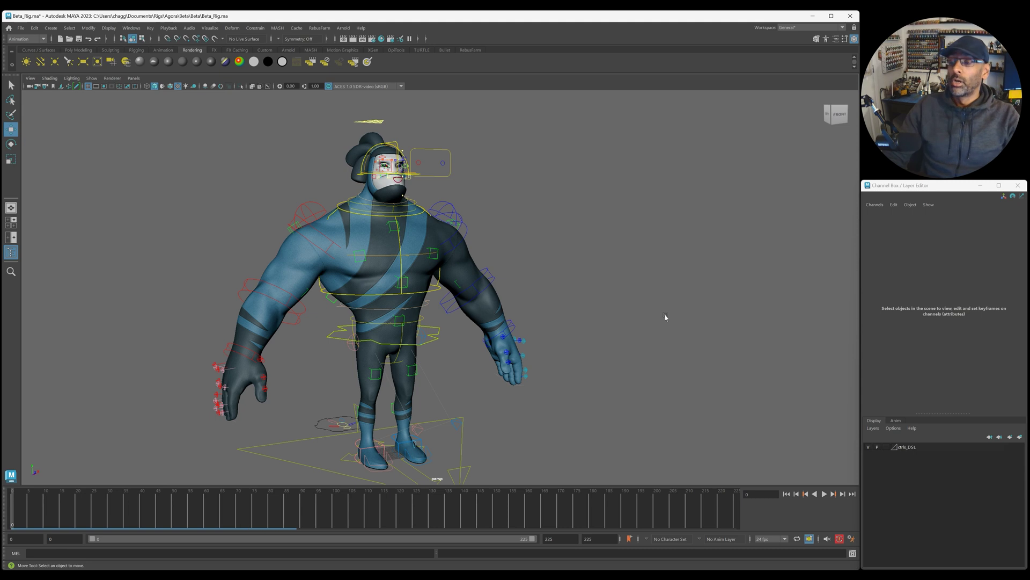
{"action": "left_click_drag", "start_coordinate": [598, 335], "coordinate": [595, 339], "text": "alt"}
{"action": "middle_click_drag", "start_coordinate": [596, 338], "coordinate": [548, 325], "text": "alt"}
{"action": "scroll", "coordinate": [520, 329], "scroll_direction": "up", "scroll_amount": 1}
{"action": "left_click_drag", "start_coordinate": [521, 329], "coordinate": [537, 325], "text": "alt"}
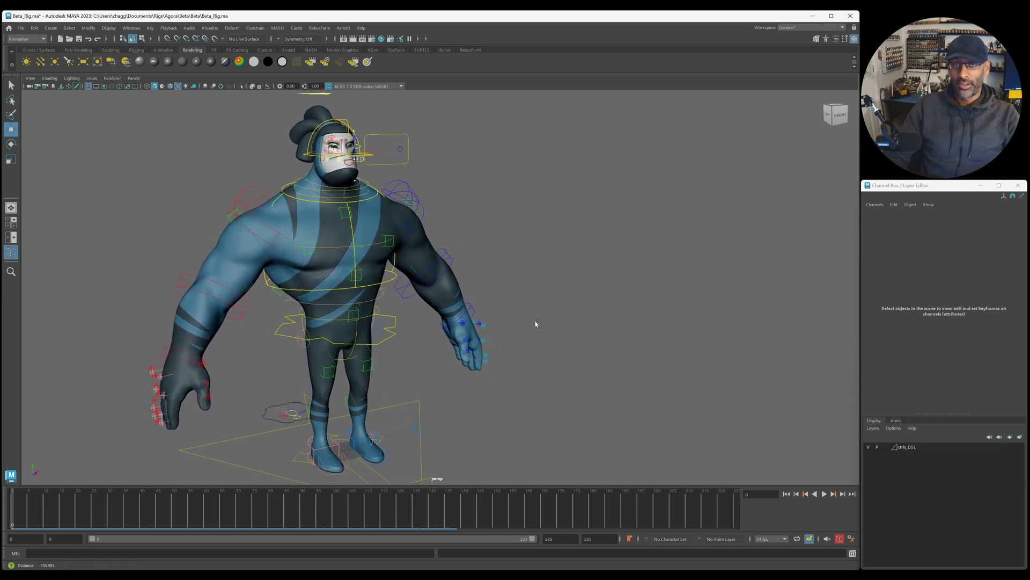